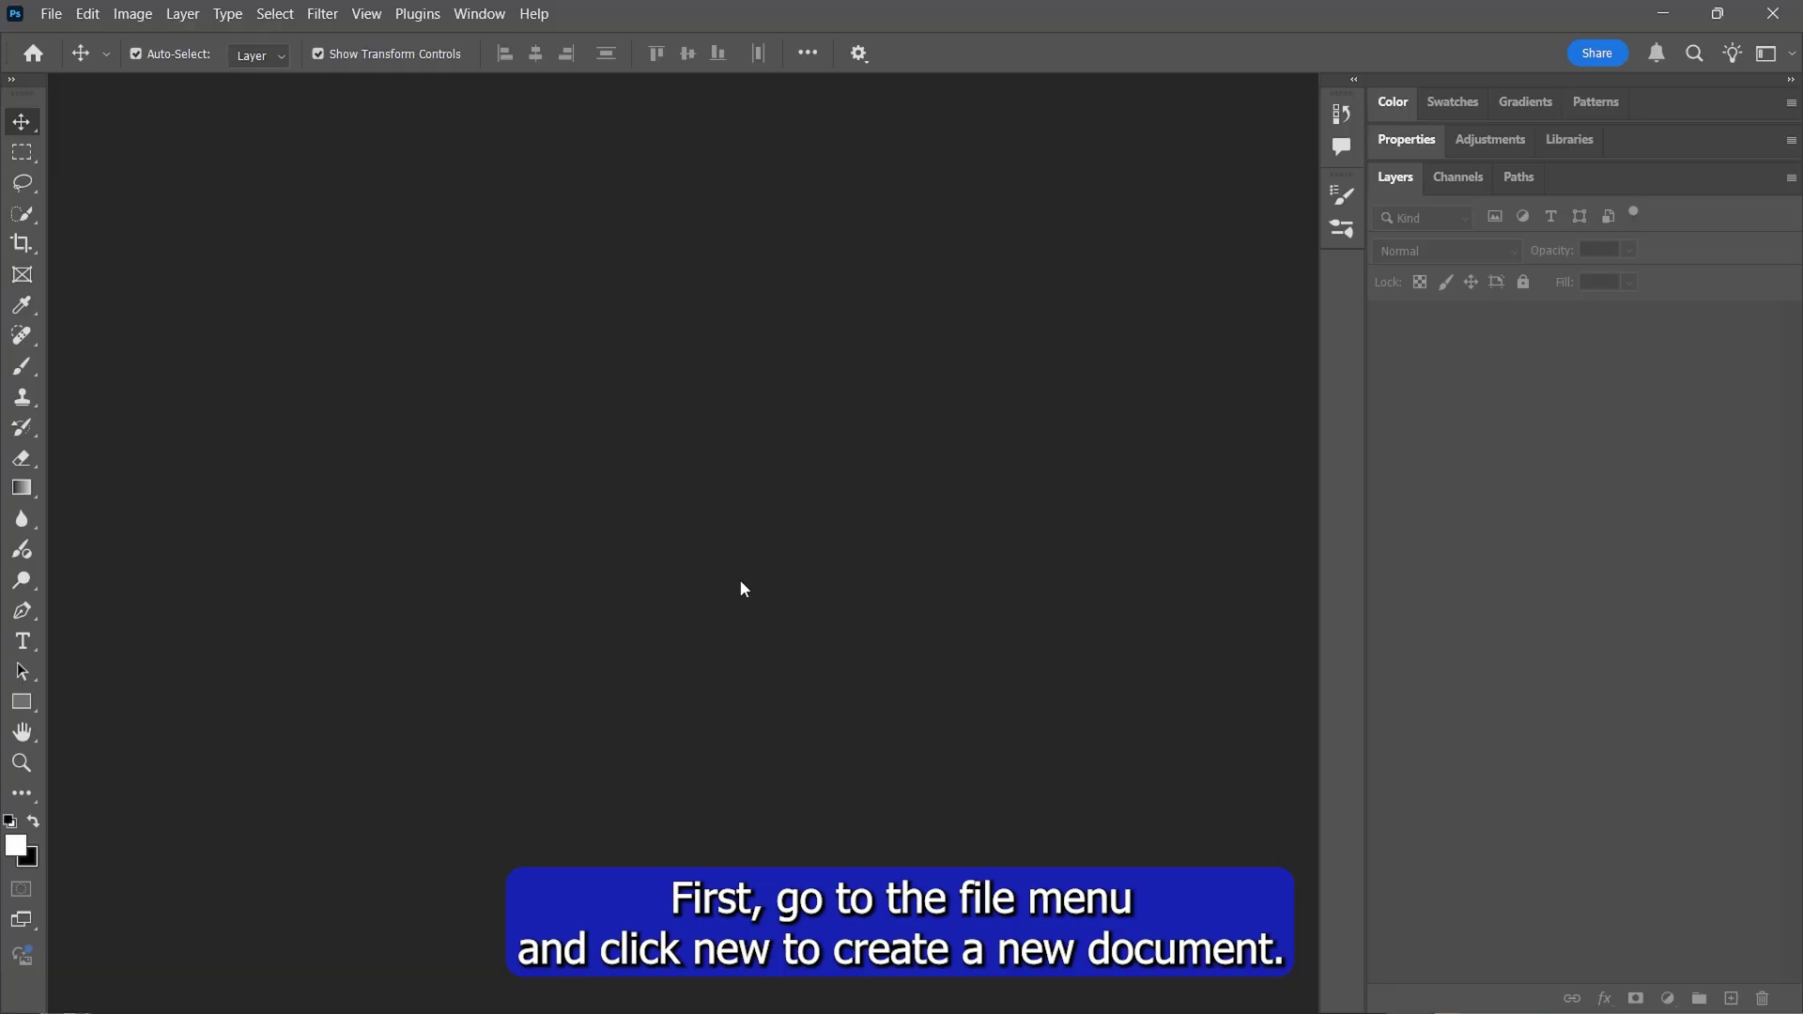
# Step: Create a new 2560×1440 px, 300 ppi white document named 'Smoke Effect'
pyautogui.click(51, 13)
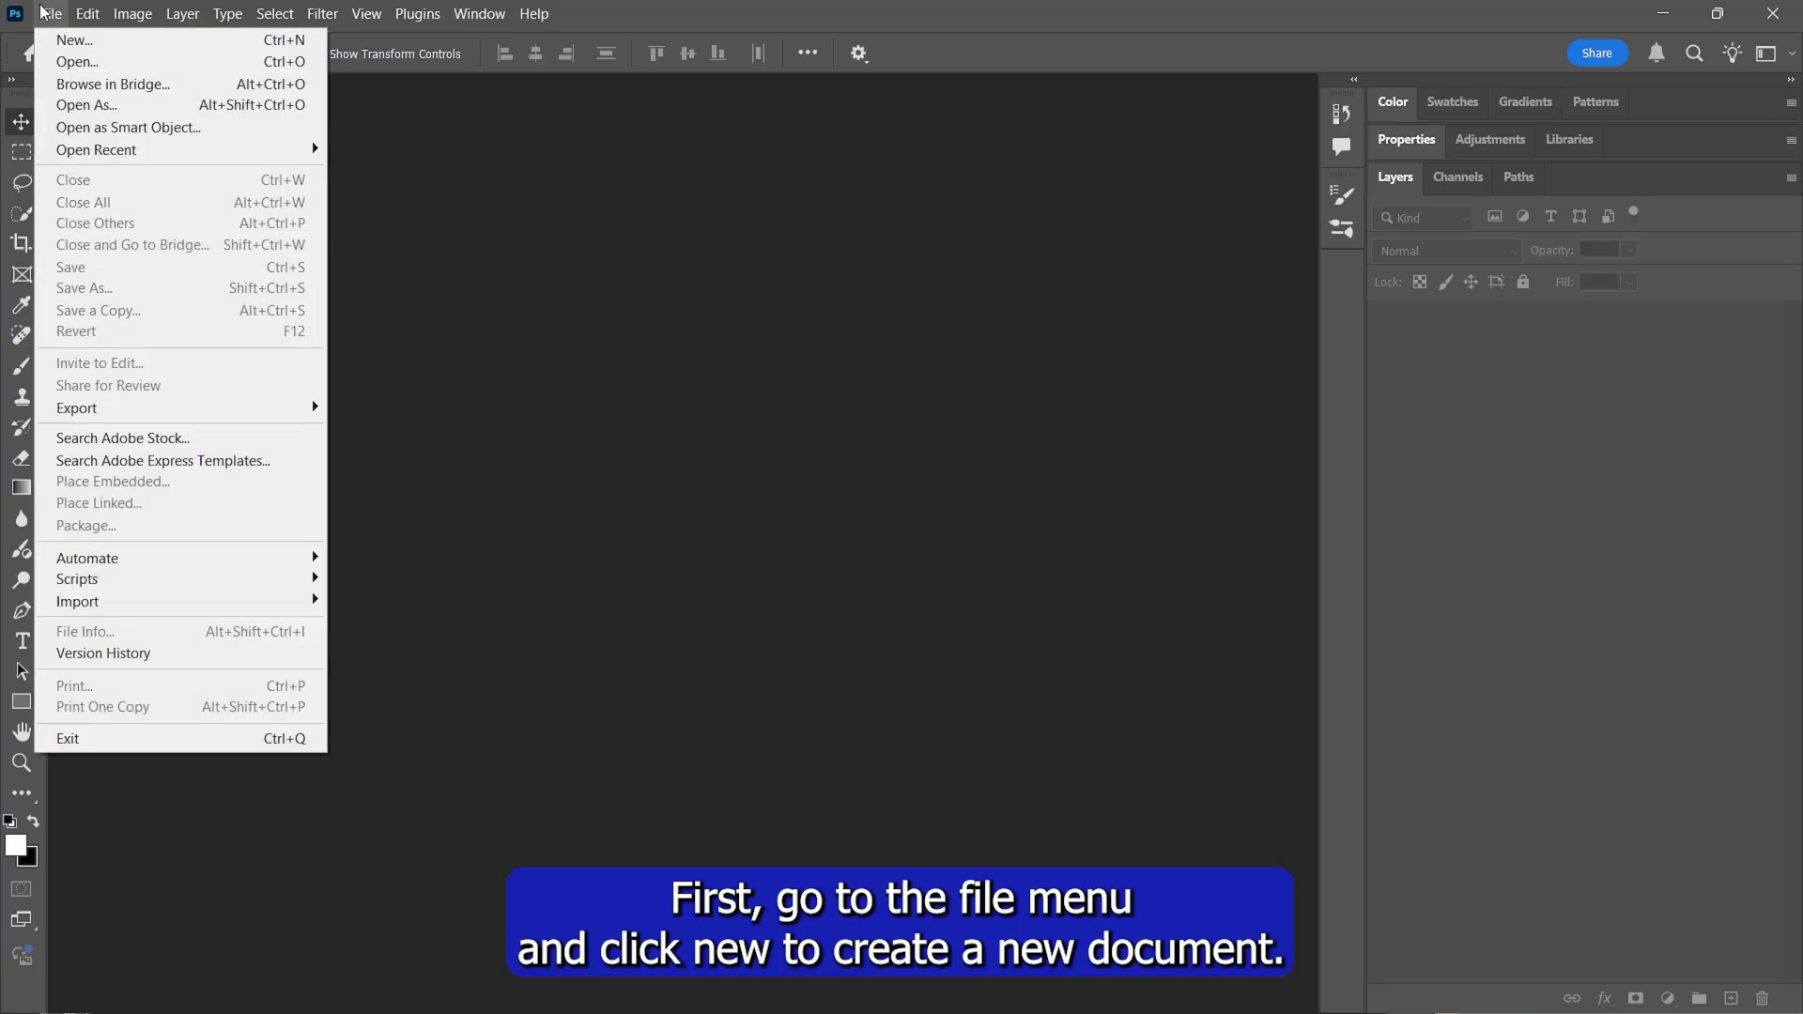
pyautogui.click(210, 41)
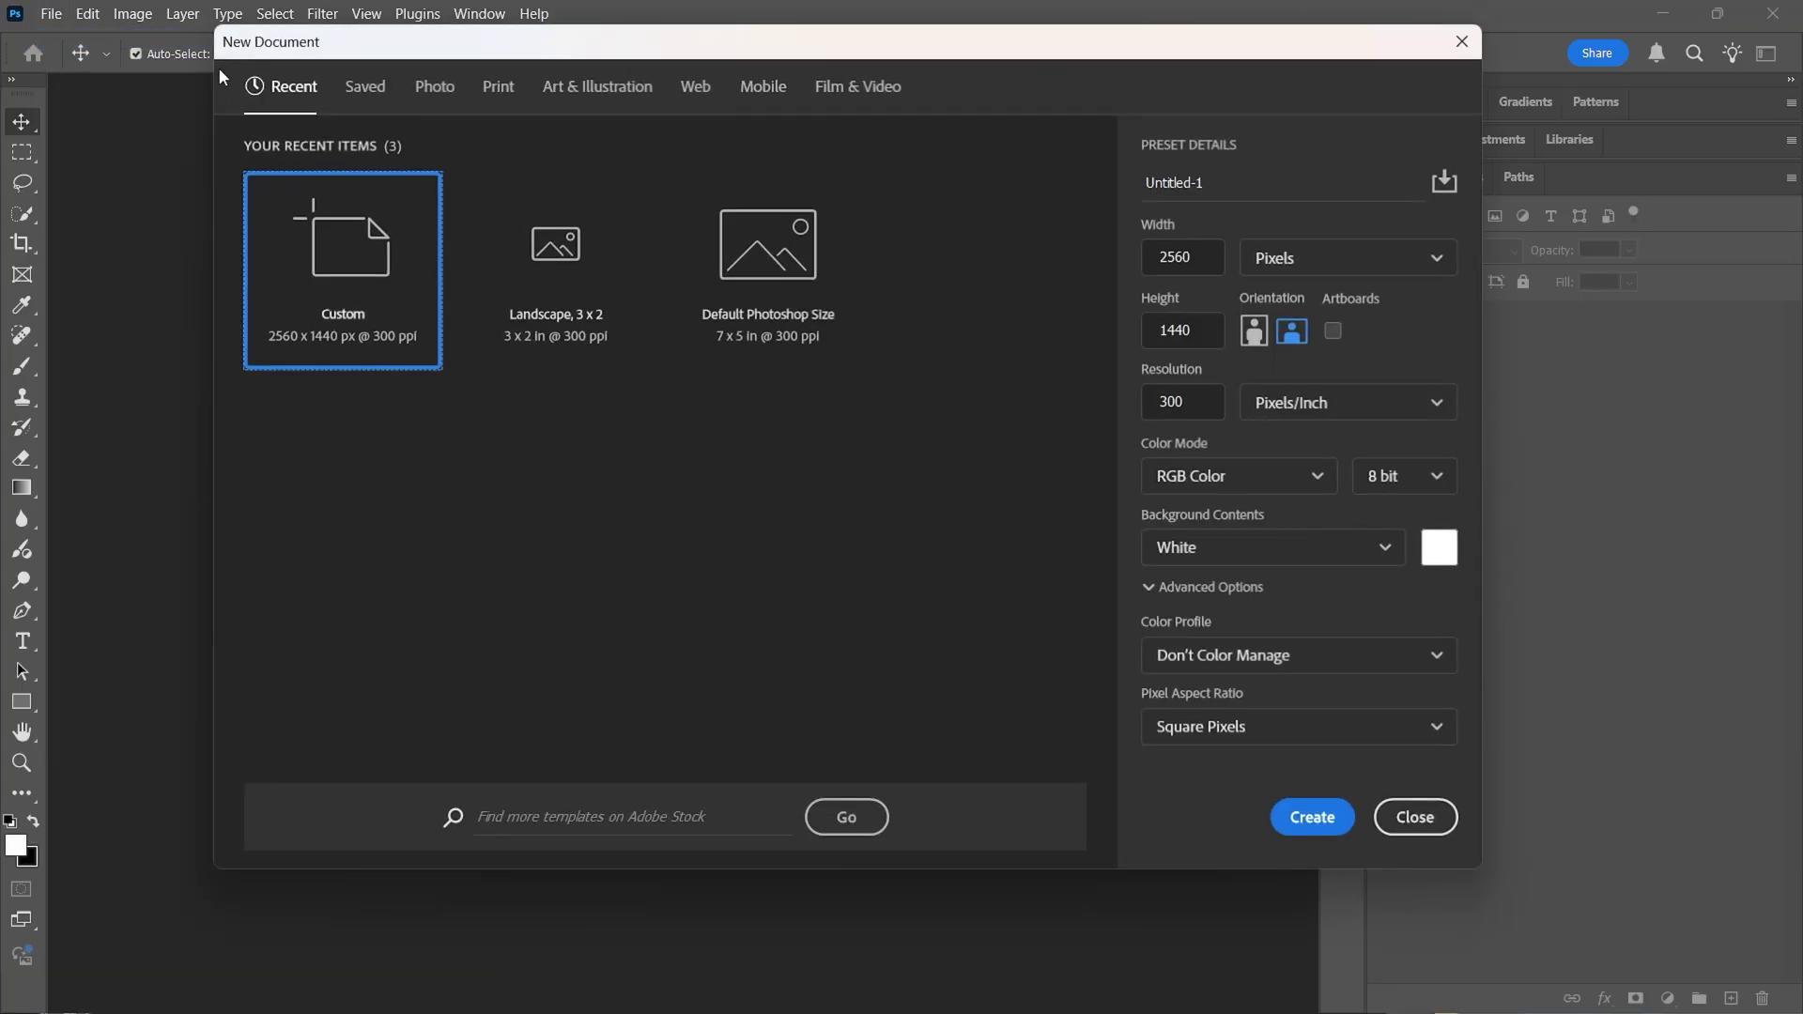
pyautogui.click(1218, 185)
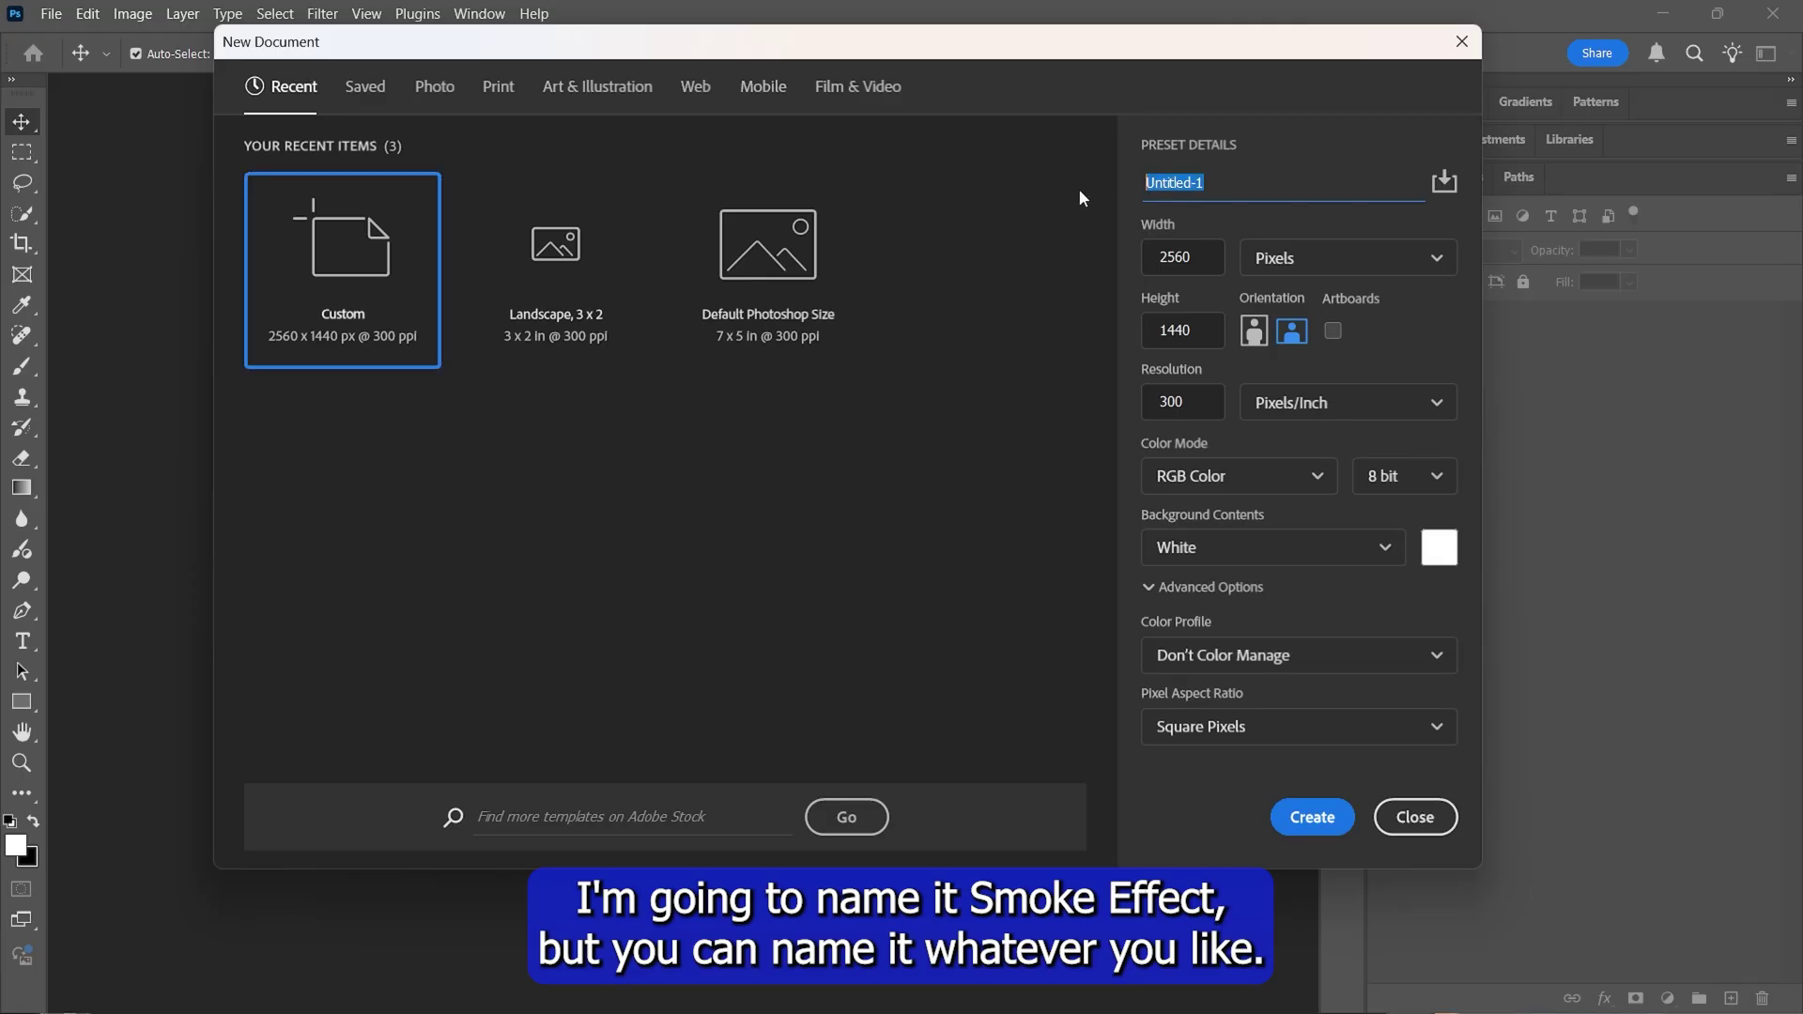
pyautogui.write('Smoke Effect')
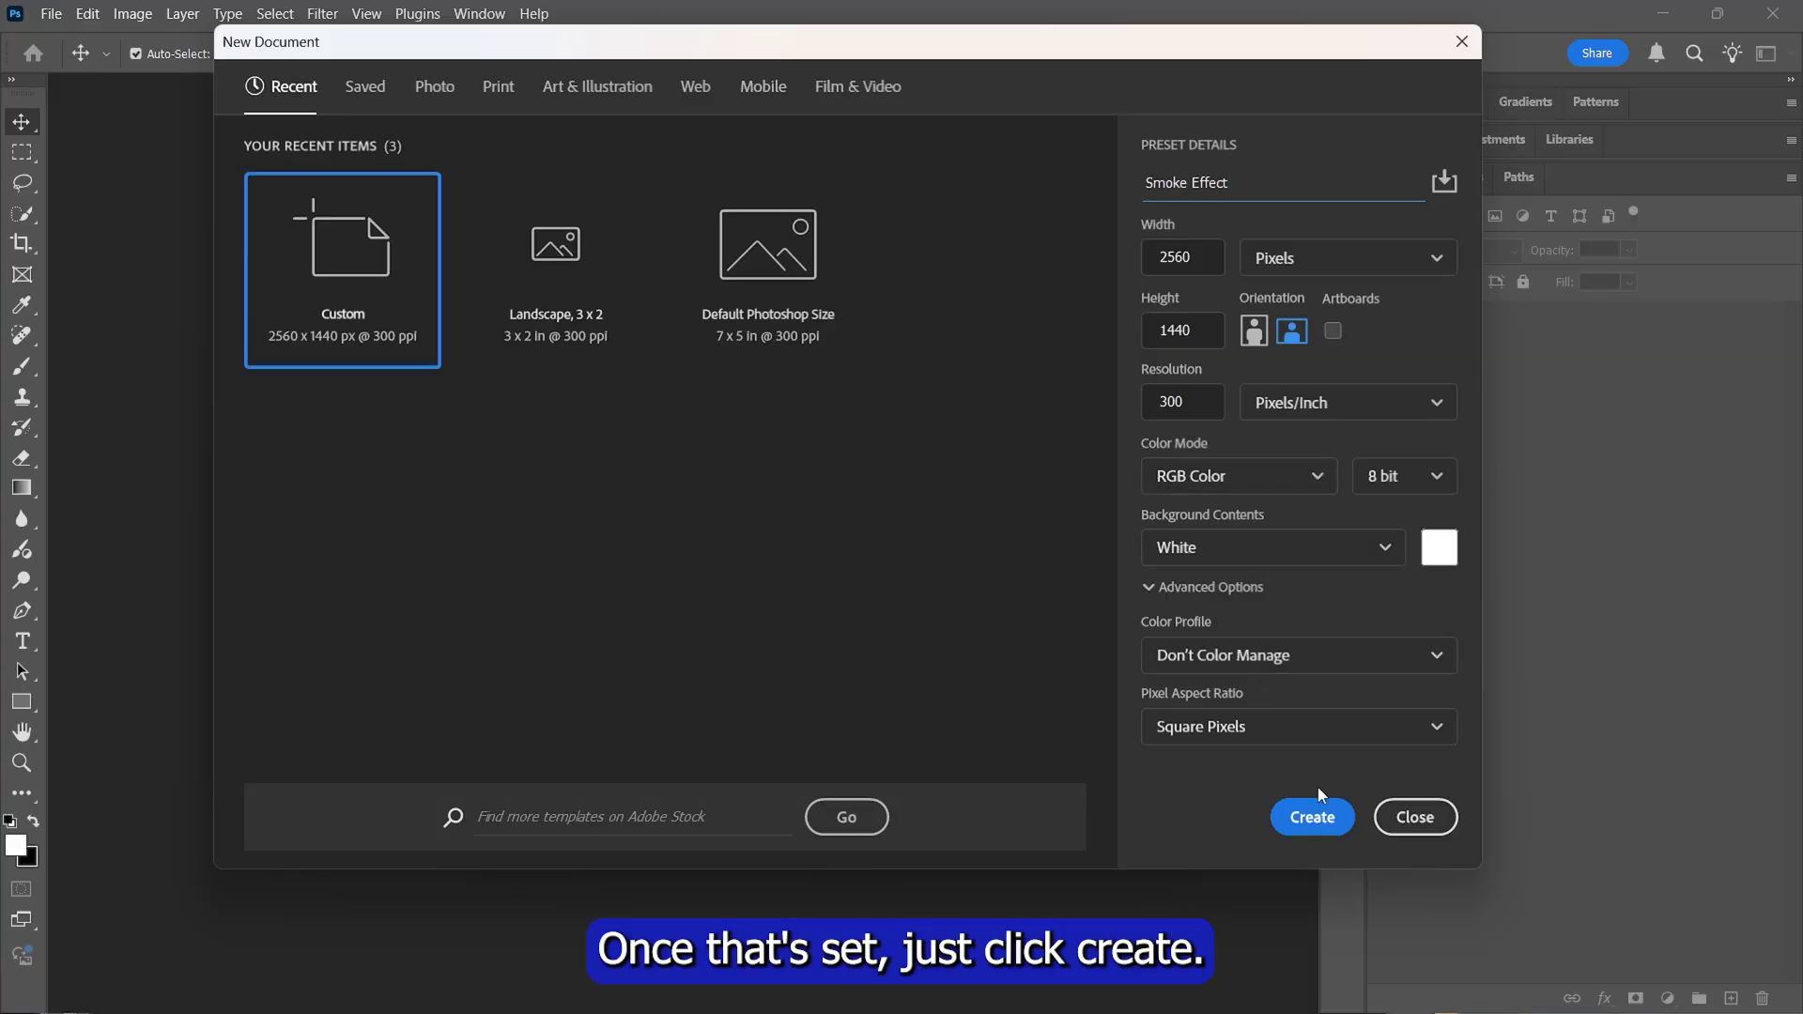
pyautogui.click(1312, 818)
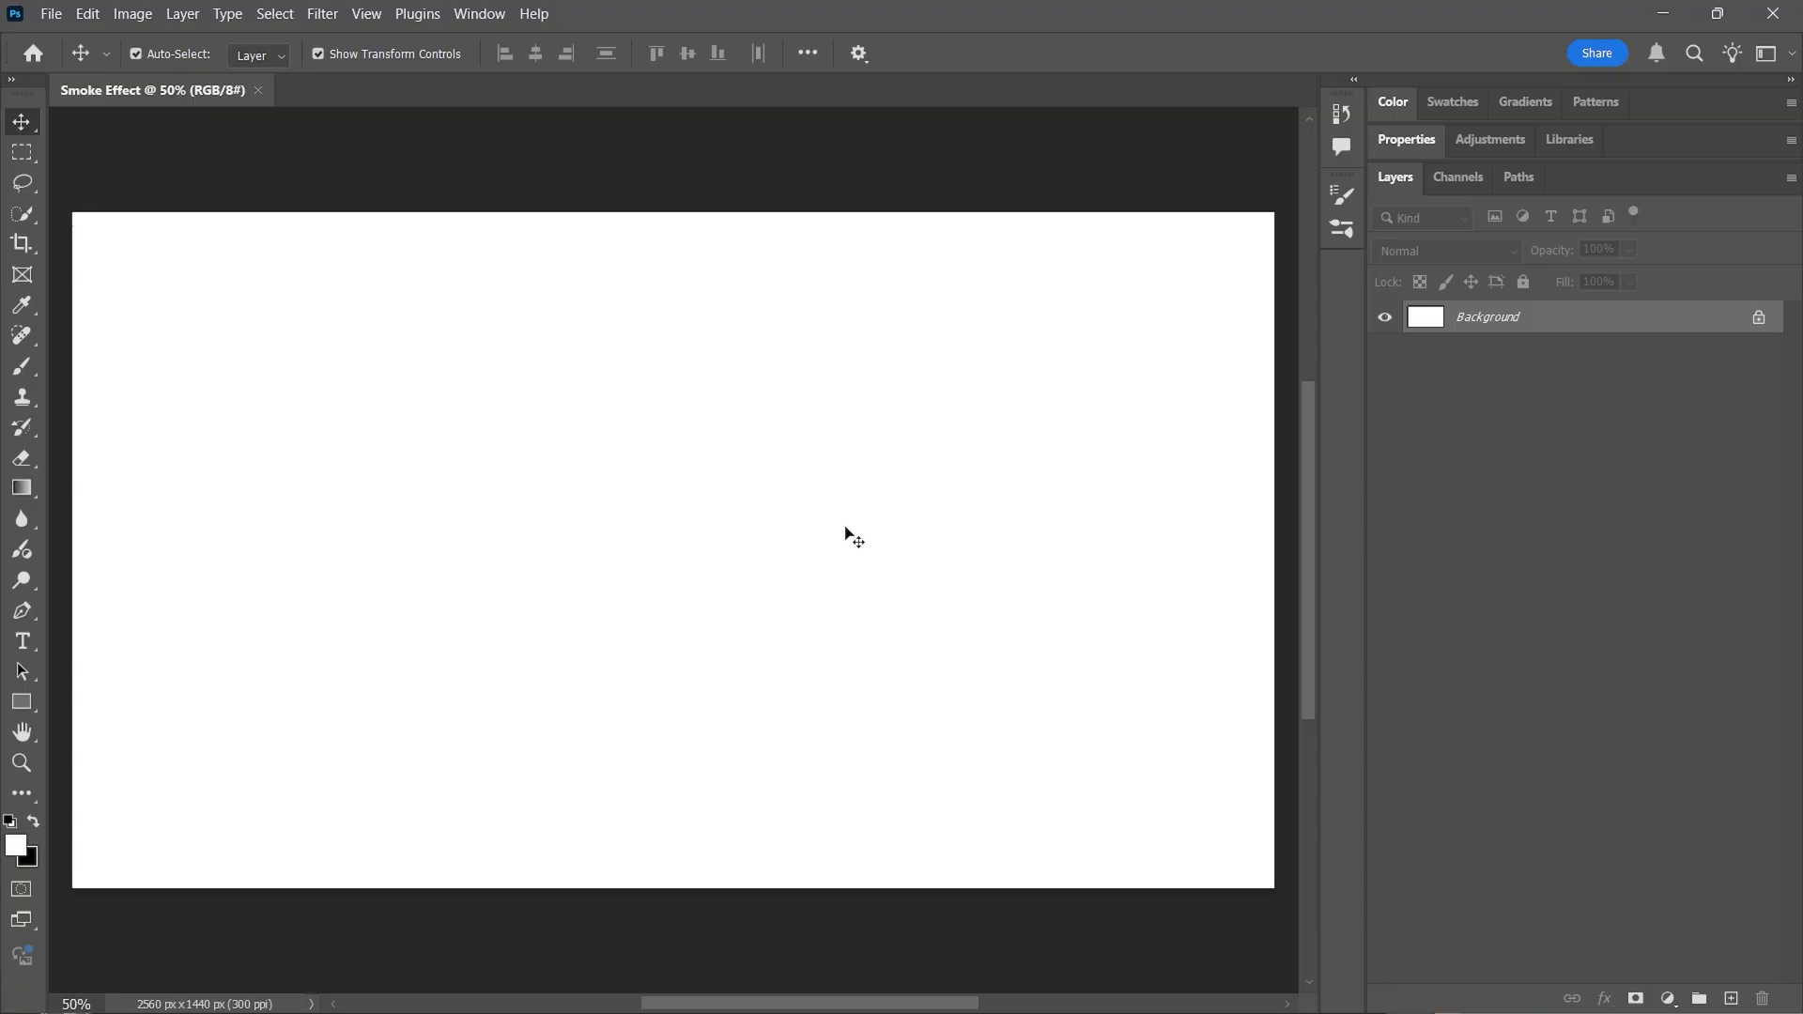
# Step: Place the portrait photo from File Explorer onto the canvas and rasterize its layer
pyautogui.hotkey('alt', 'Tab')
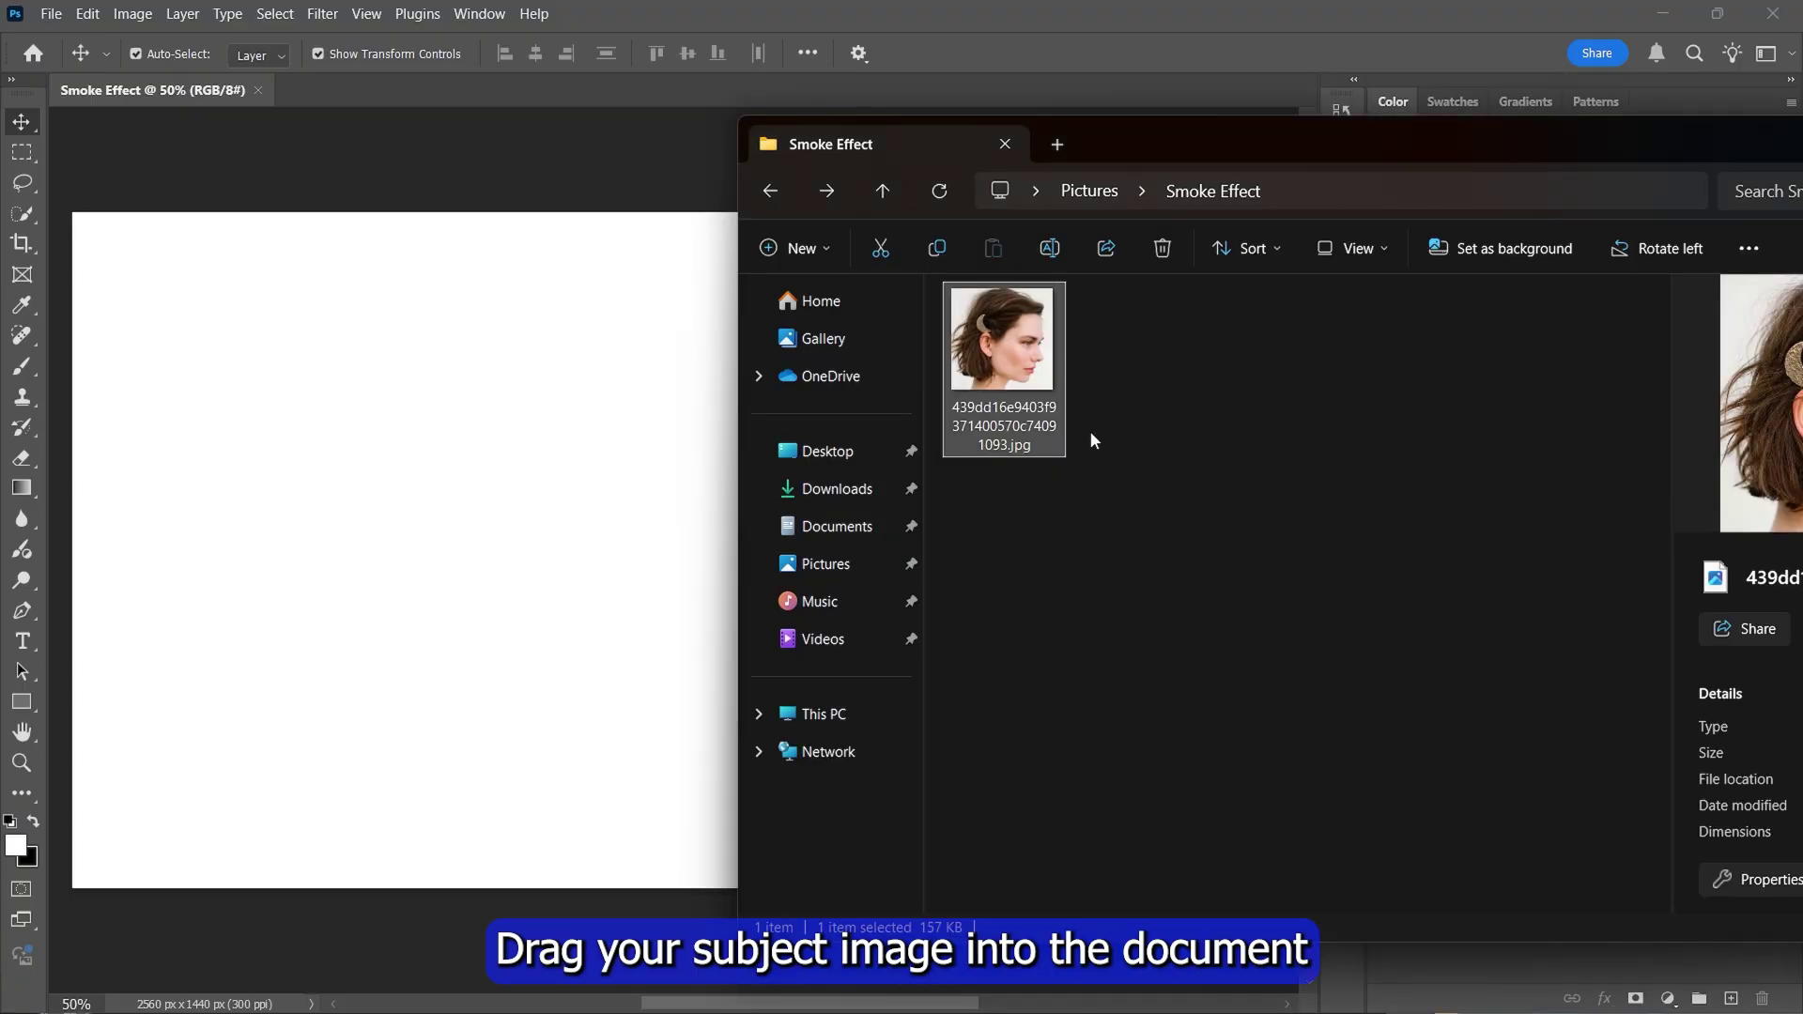
pyautogui.moveTo(1012, 327); pyautogui.dragTo(515, 518)
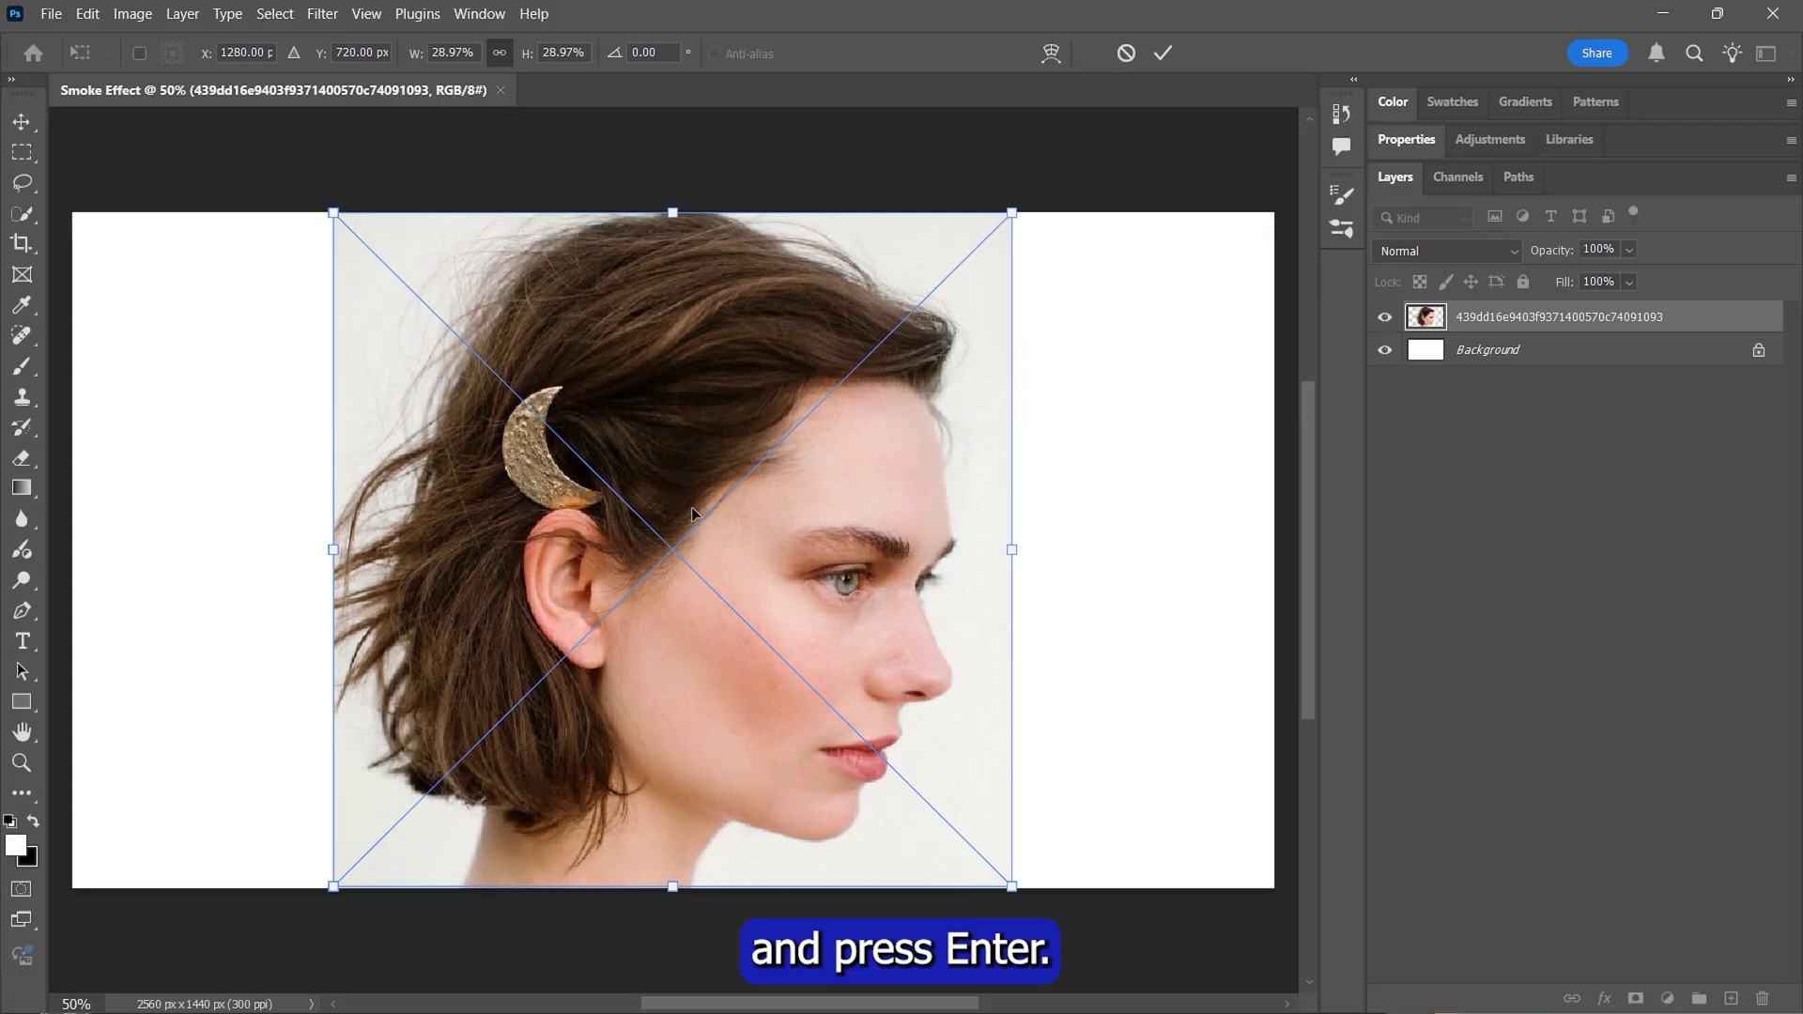
pyautogui.press('Return')
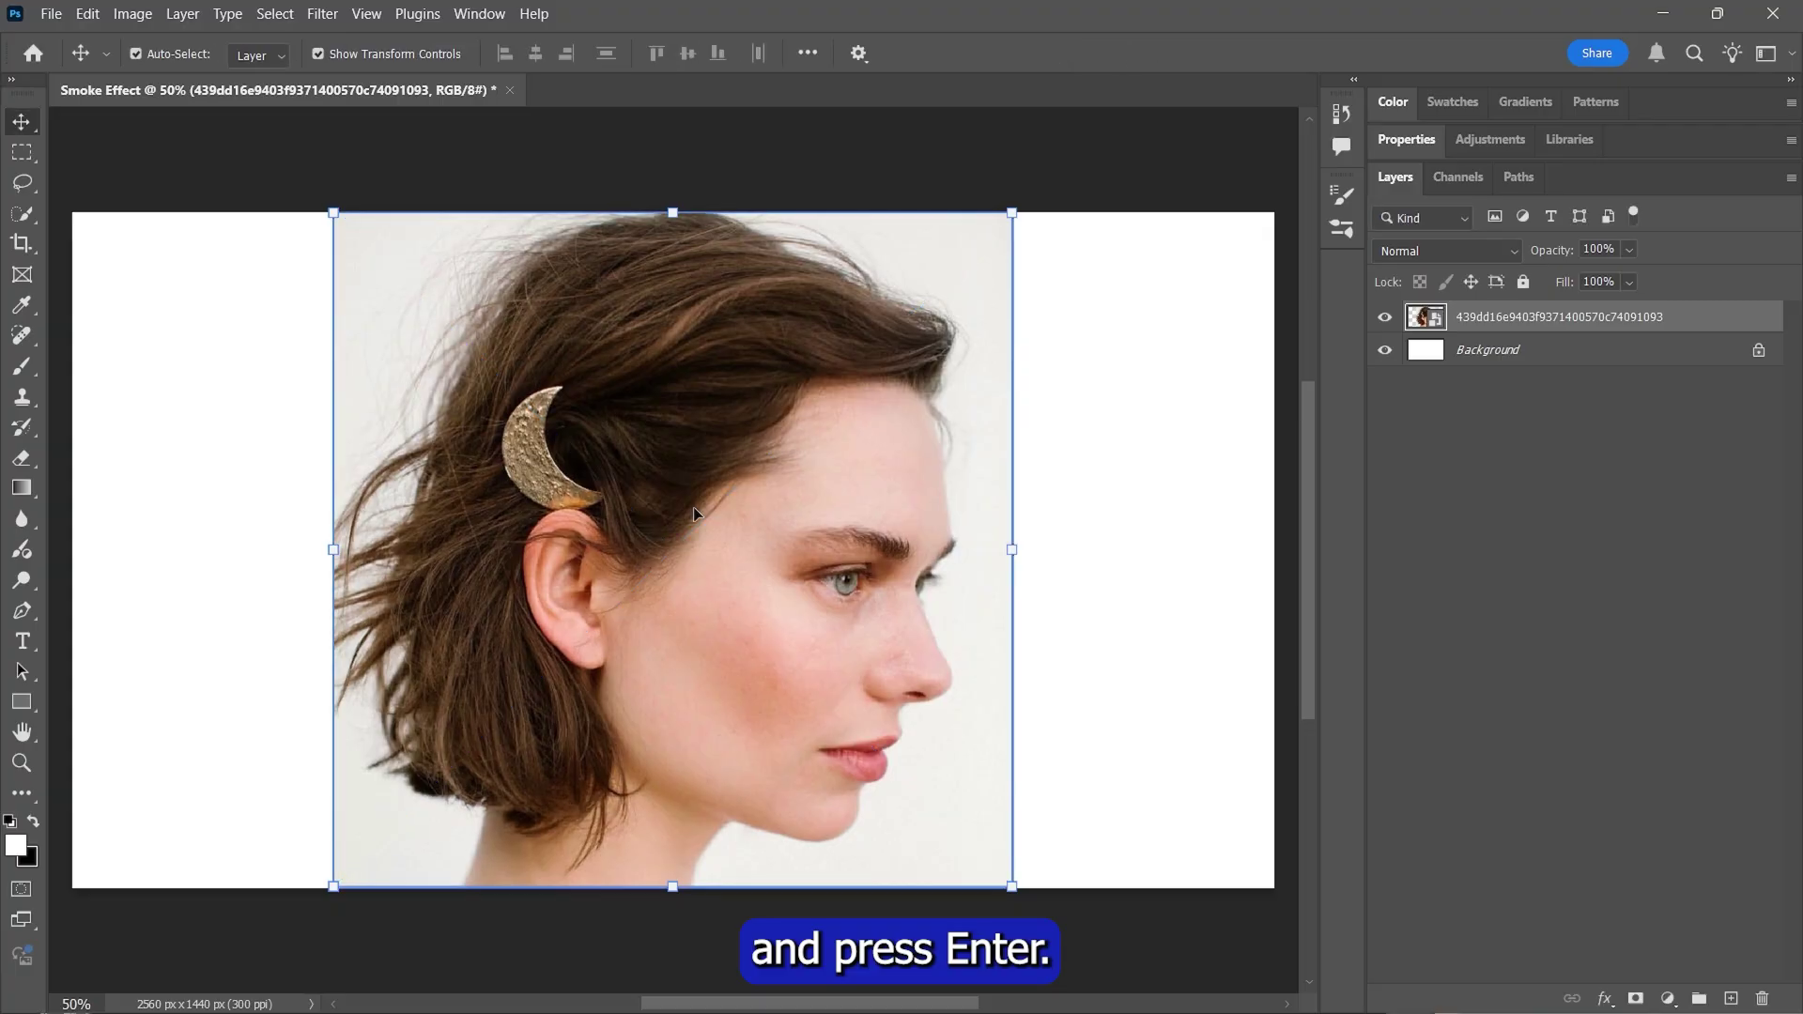
pyautogui.rightClick(1579, 322)
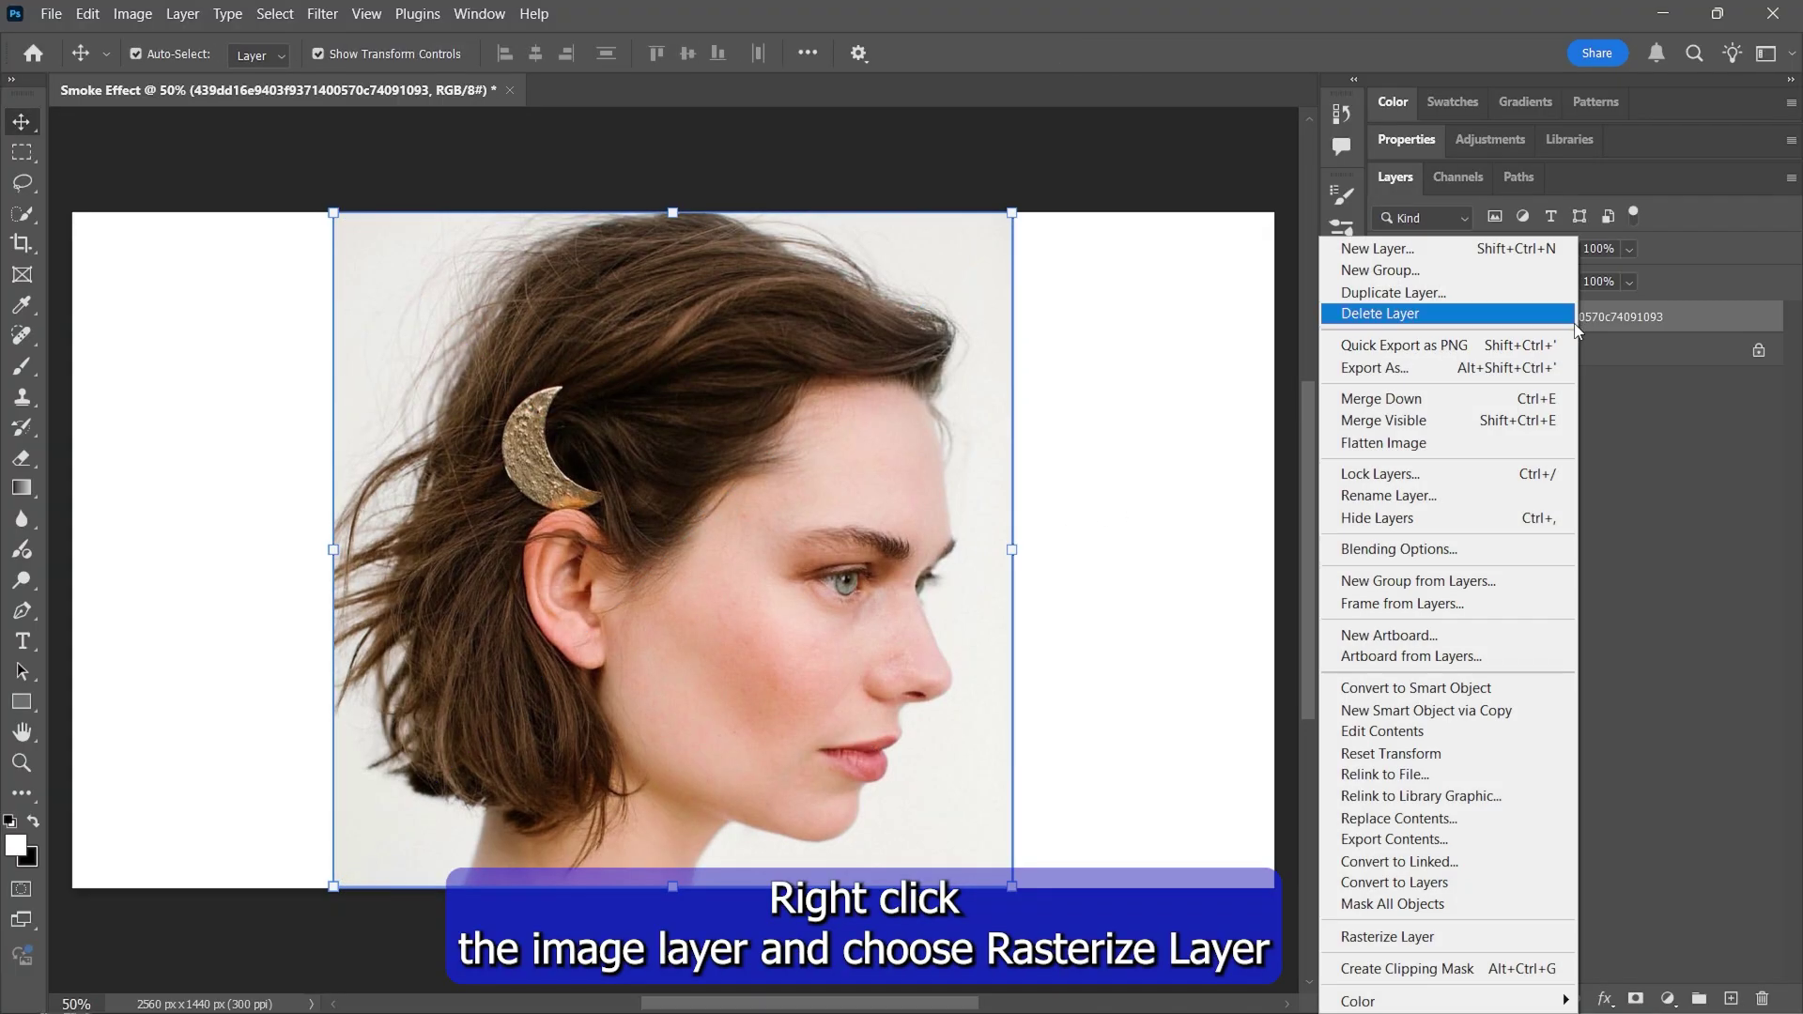
pyautogui.click(1444, 939)
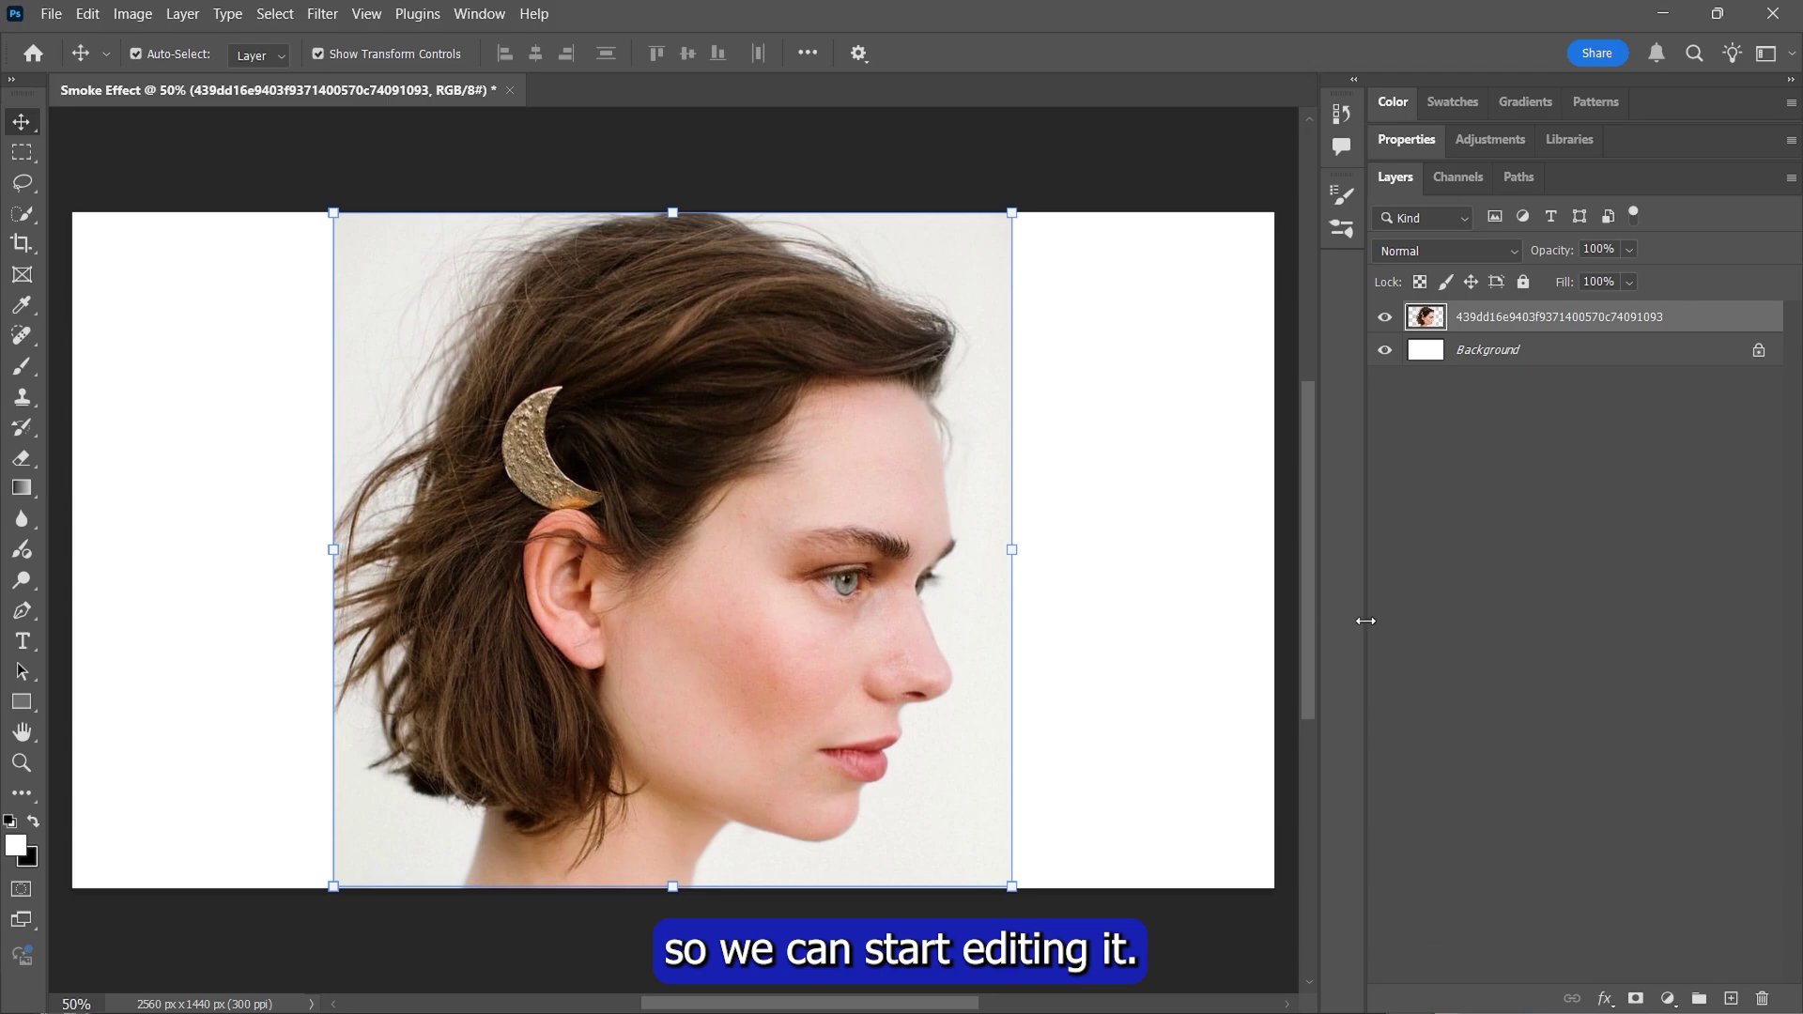
# Step: Select the subject, mask out the backdrop, and apply the layer mask permanently
pyautogui.click(275, 13)
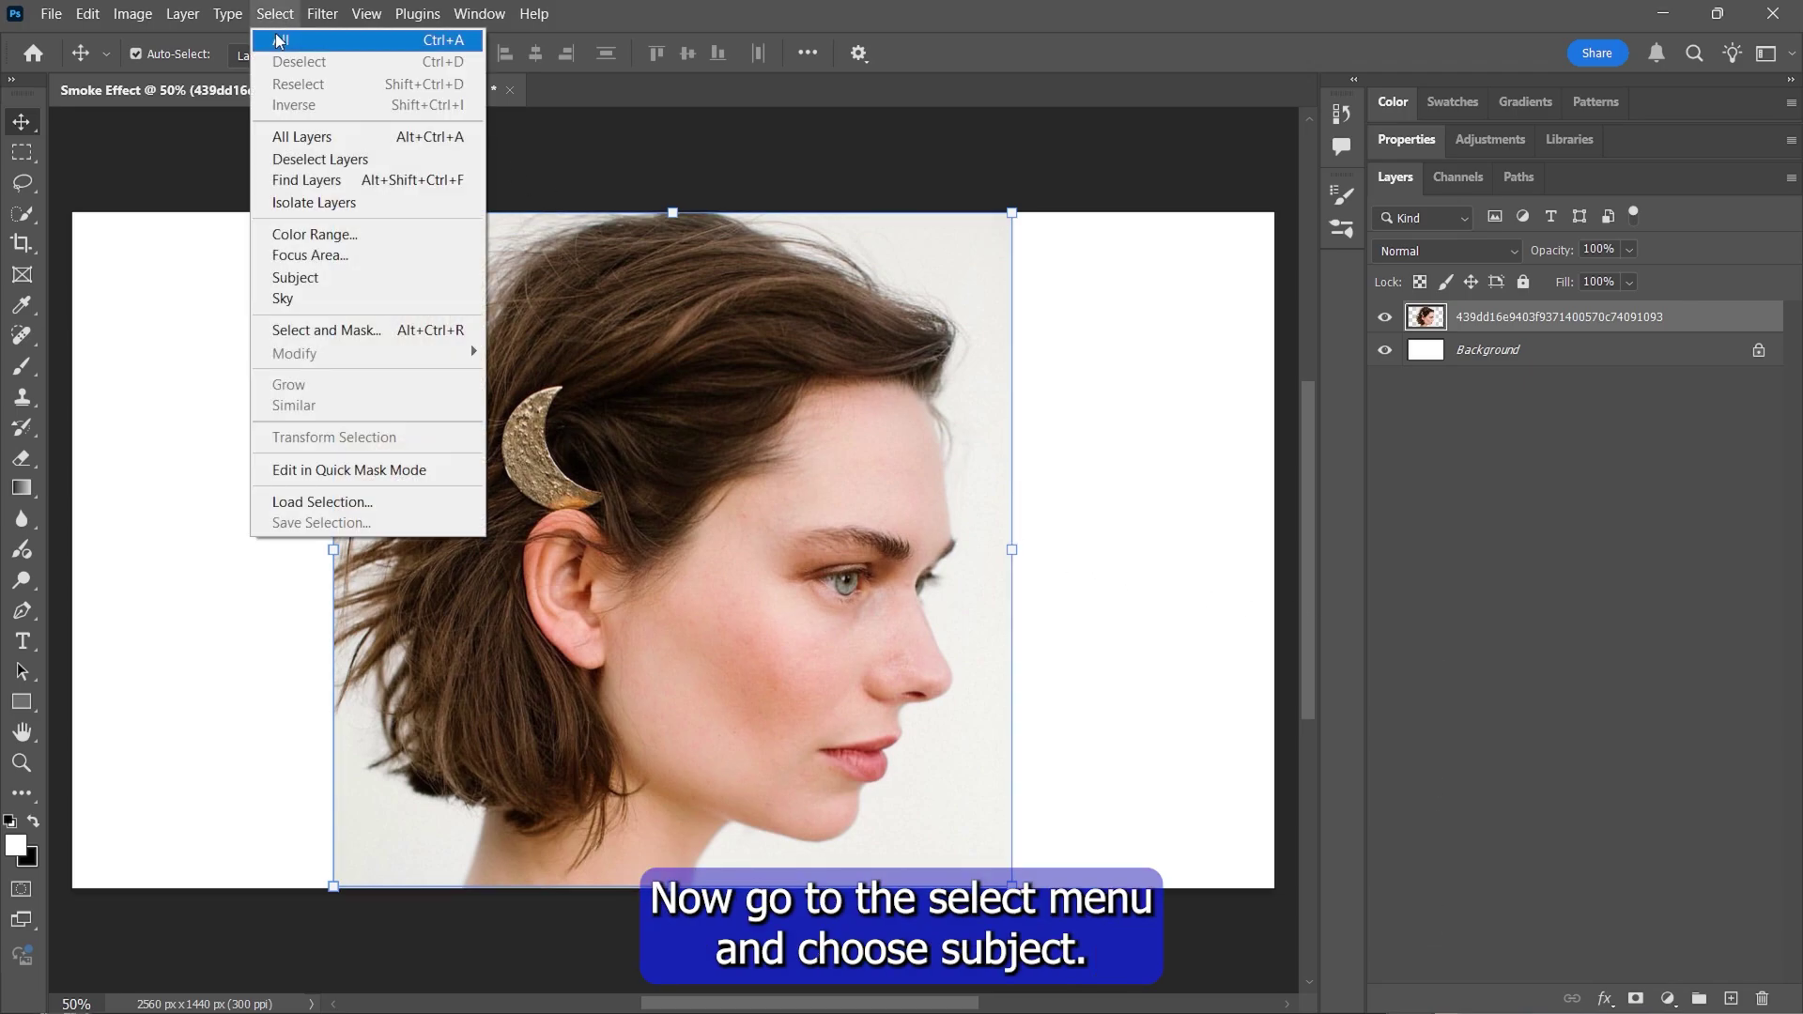
pyautogui.click(311, 279)
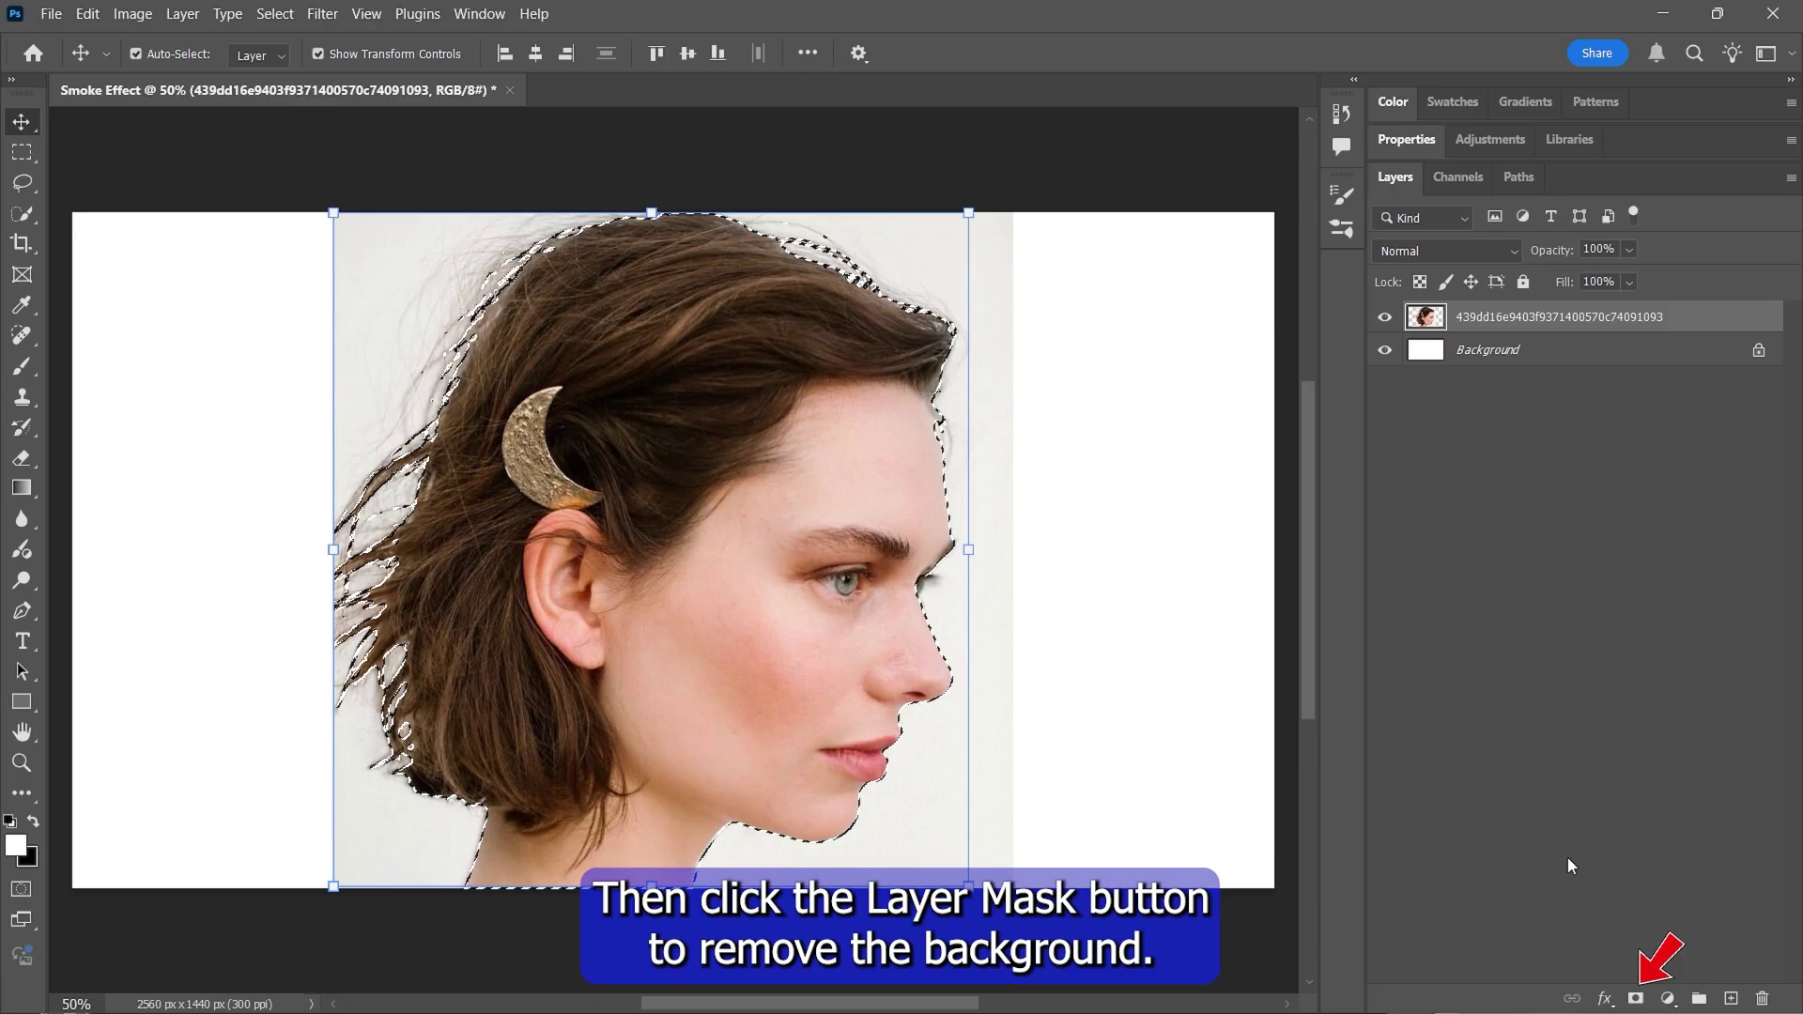
pyautogui.click(1635, 998)
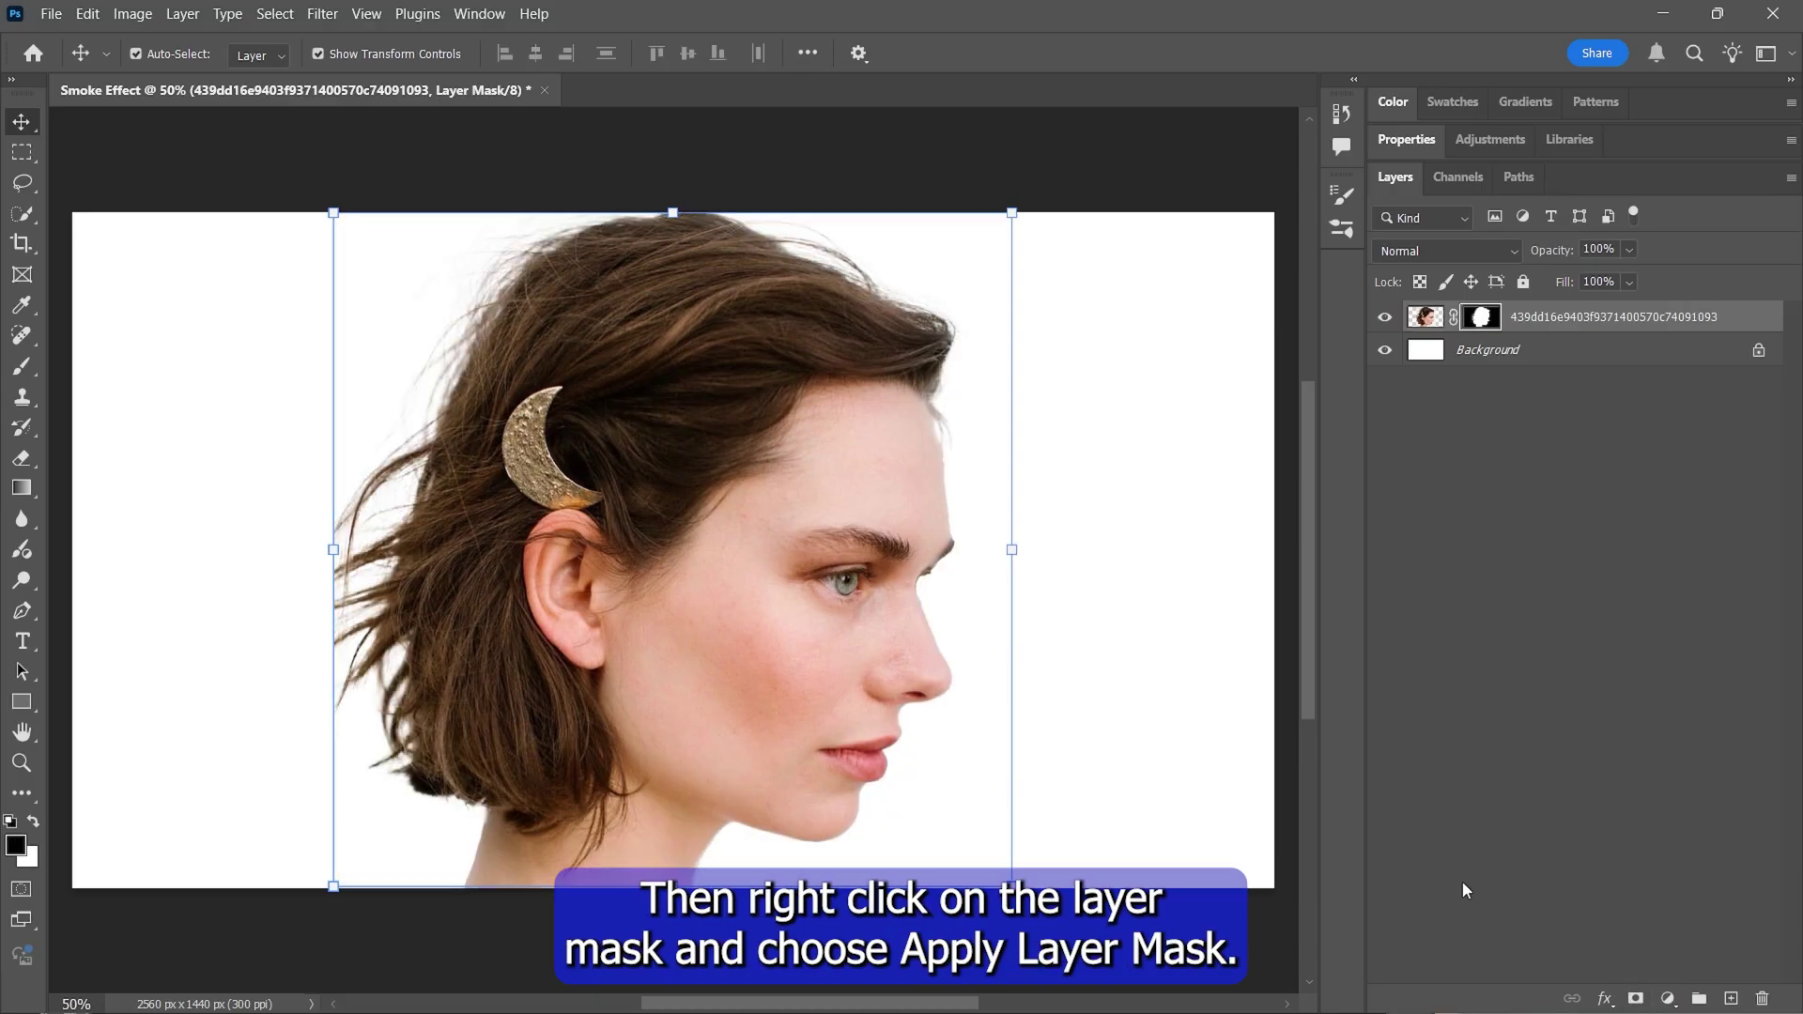
pyautogui.rightClick(1482, 319)
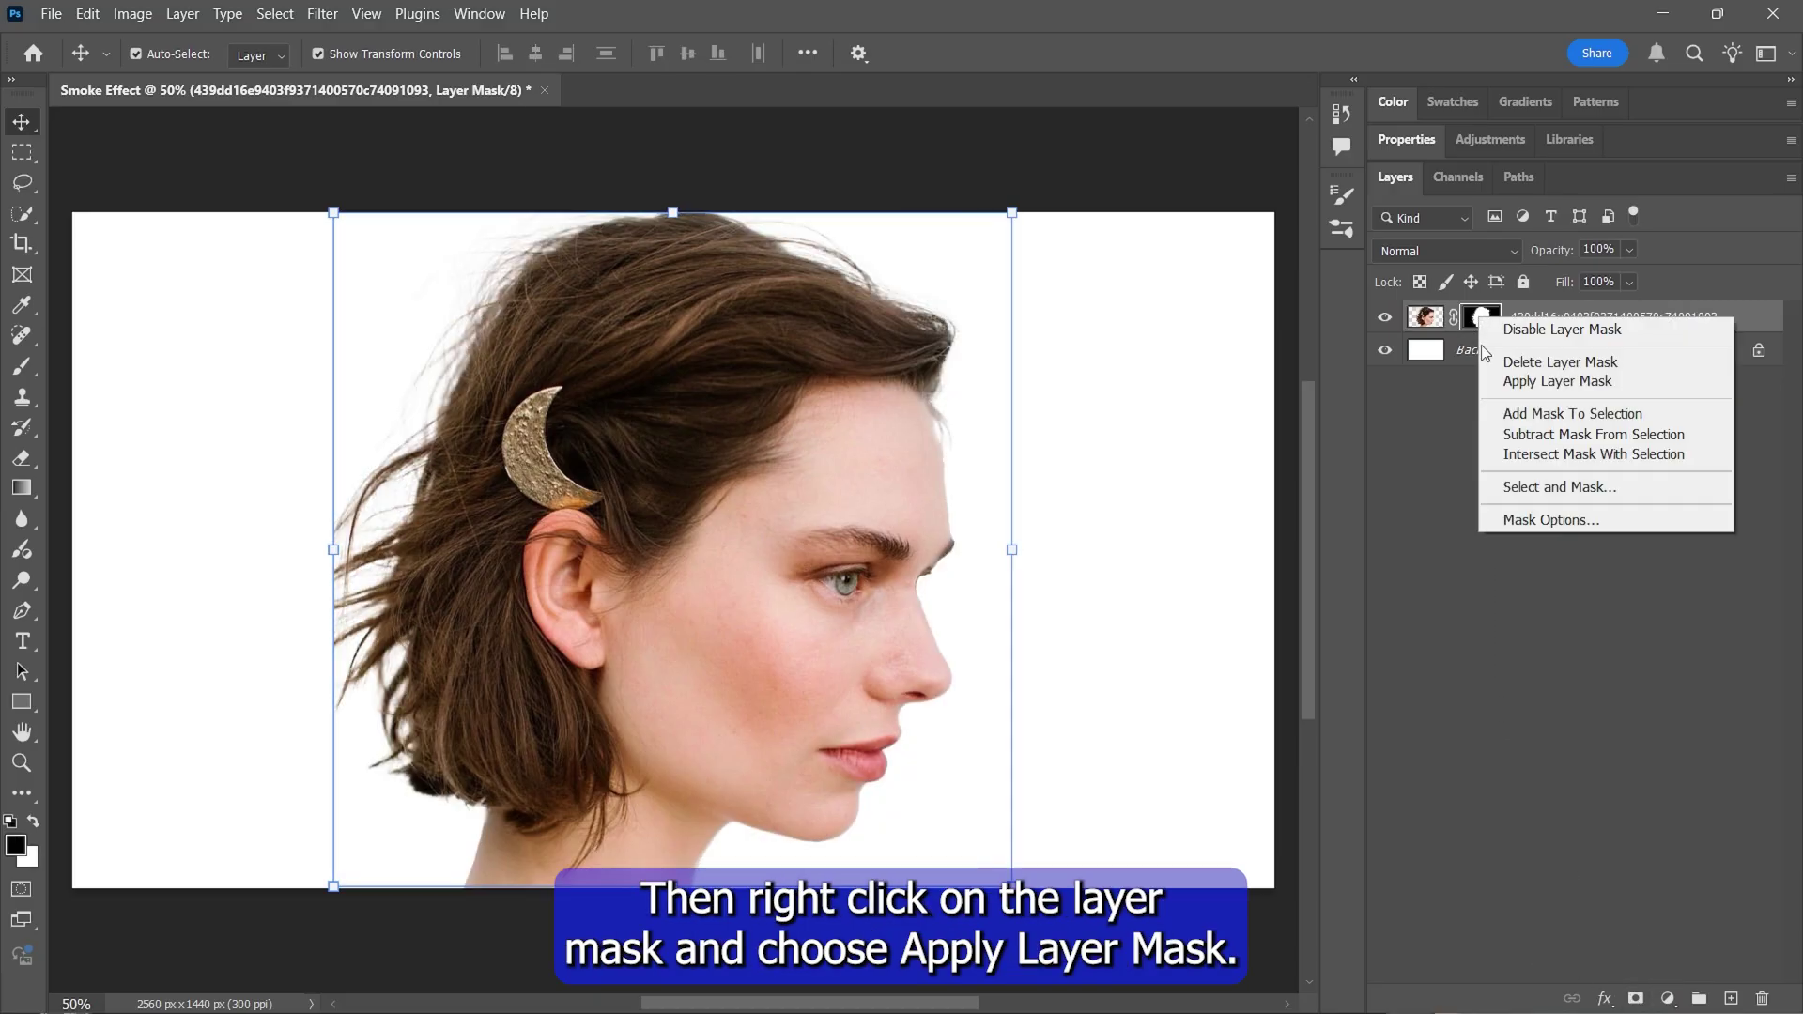
pyautogui.click(1577, 383)
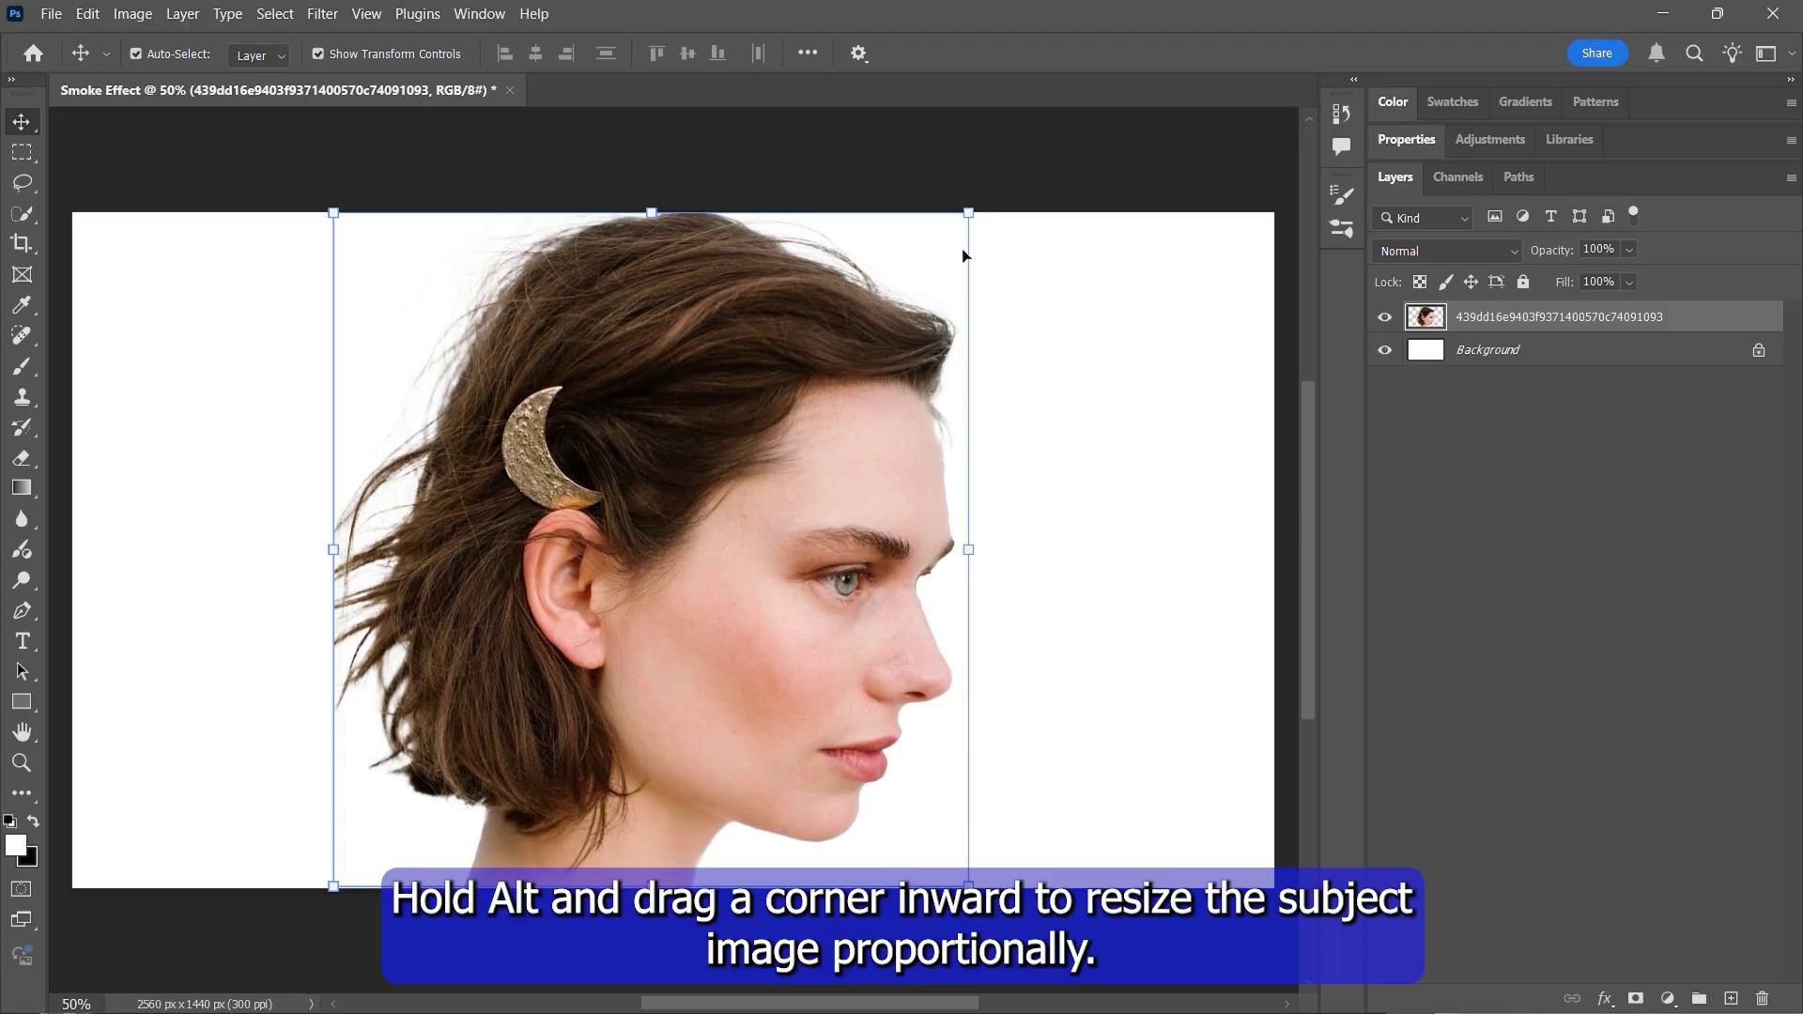
# Step: Free-transform the cut-out head down to about 86% and centre it horizontally
pyautogui.moveTo(970, 207); pyautogui.dragTo(933, 251)
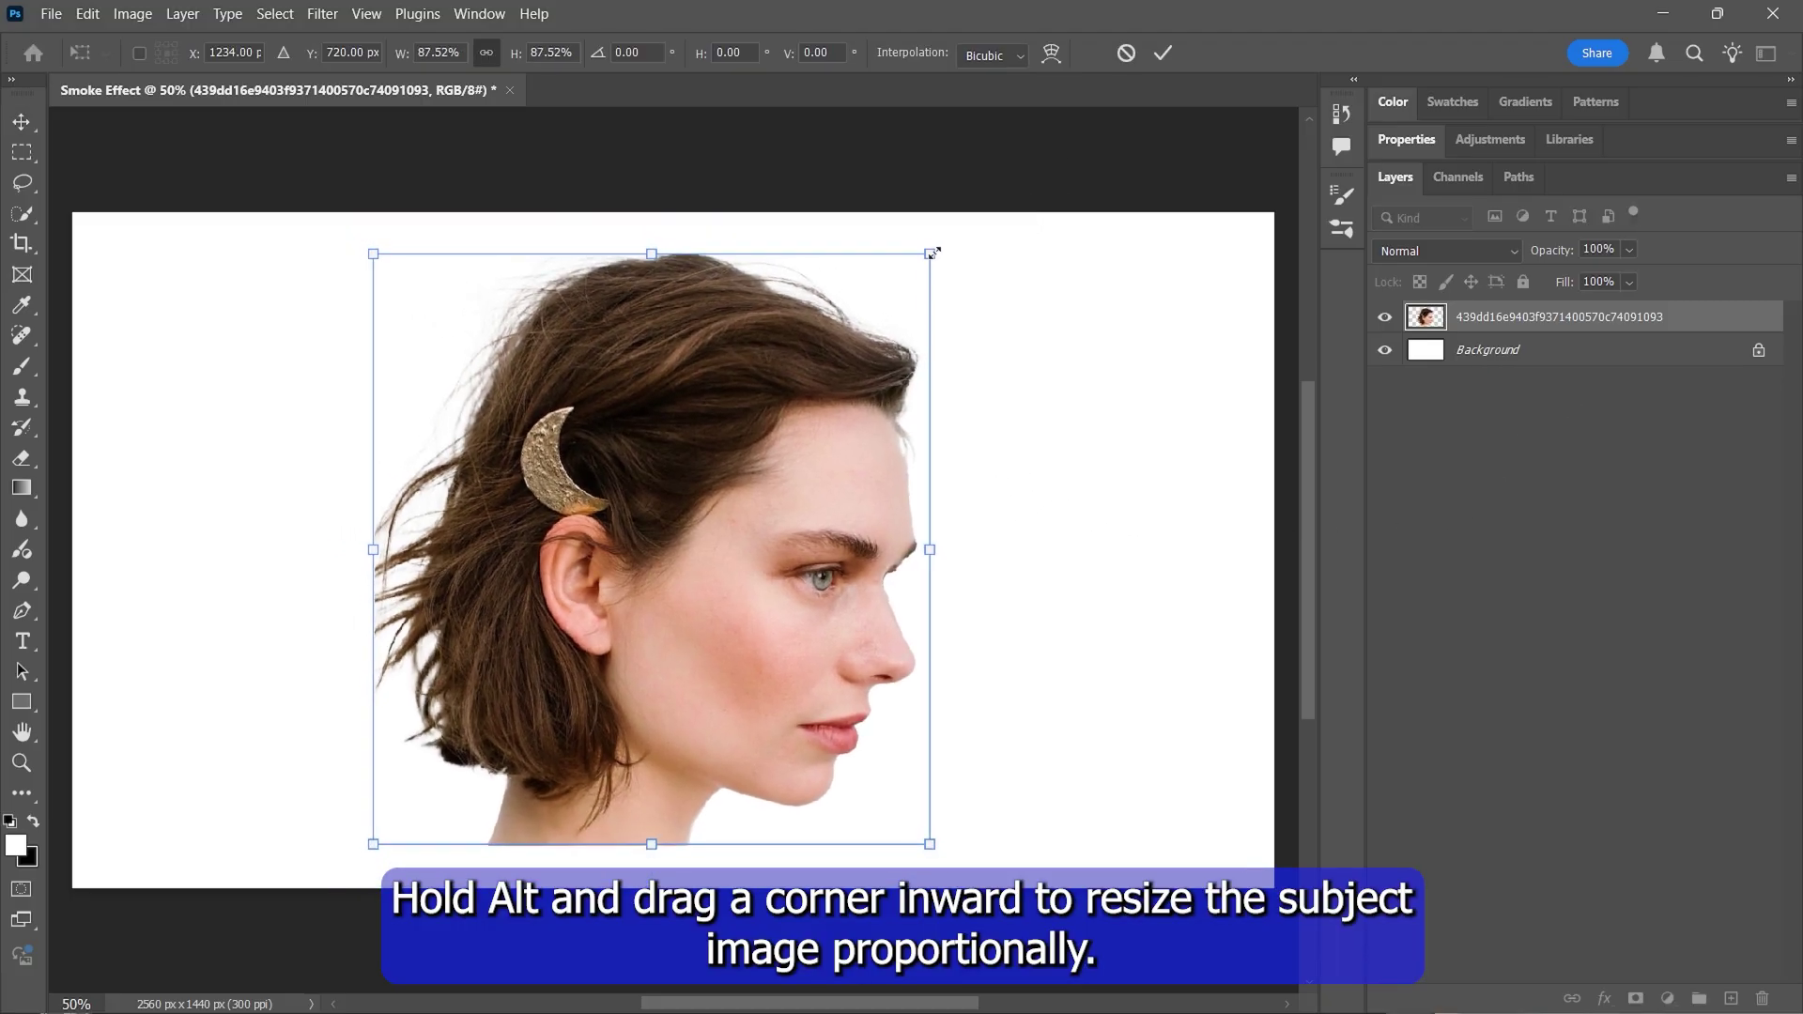
pyautogui.moveTo(848, 436); pyautogui.dragTo(857, 425)
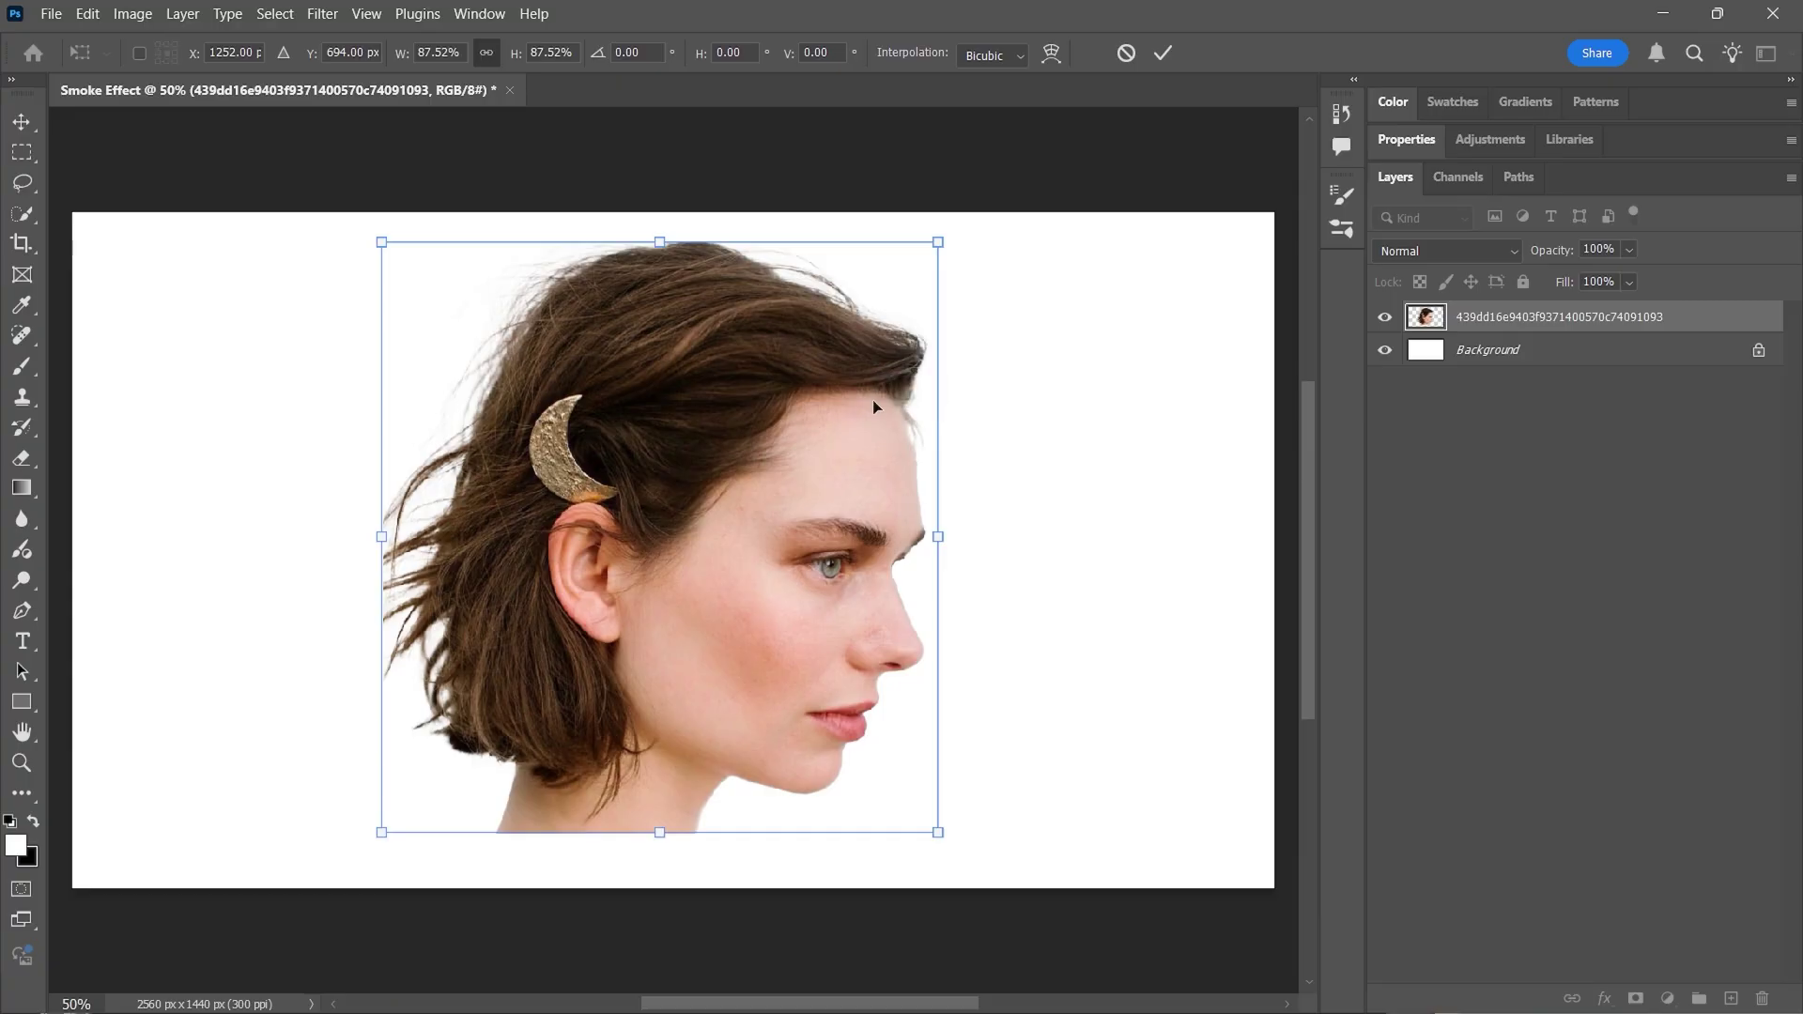
pyautogui.moveTo(930, 250); pyautogui.dragTo(924, 256)
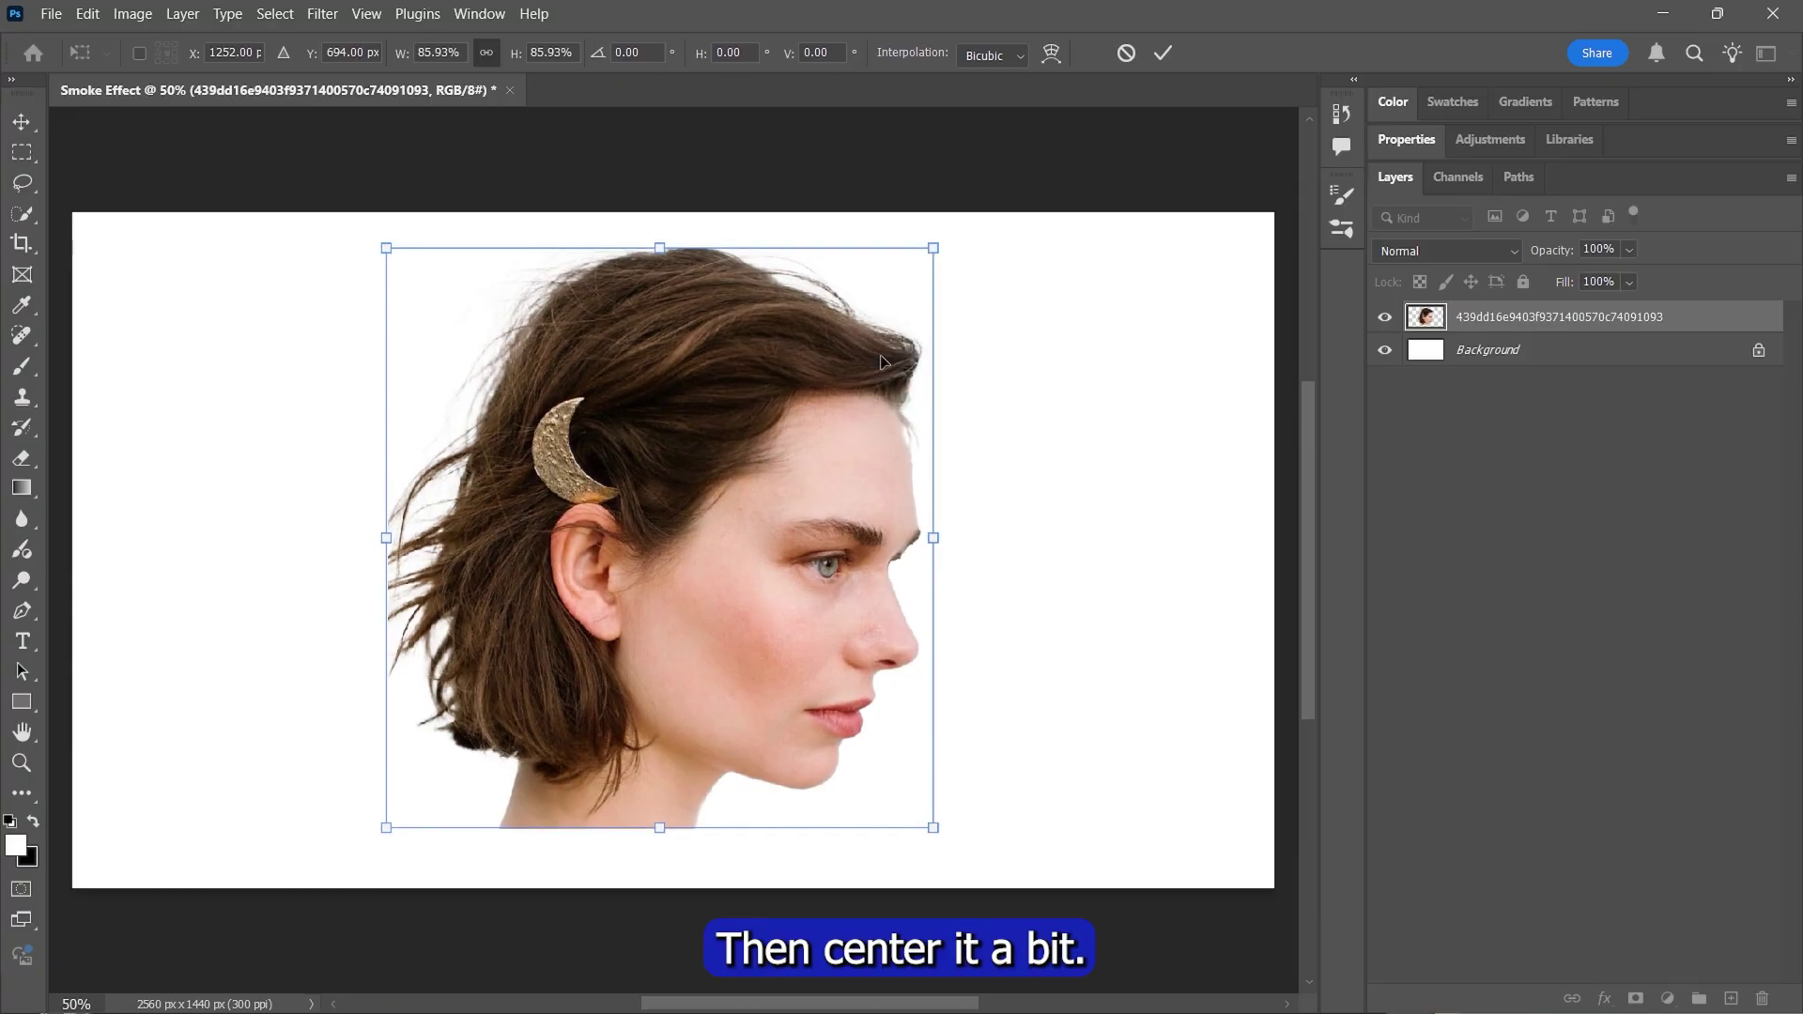
pyautogui.moveTo(881, 361); pyautogui.dragTo(894, 360)
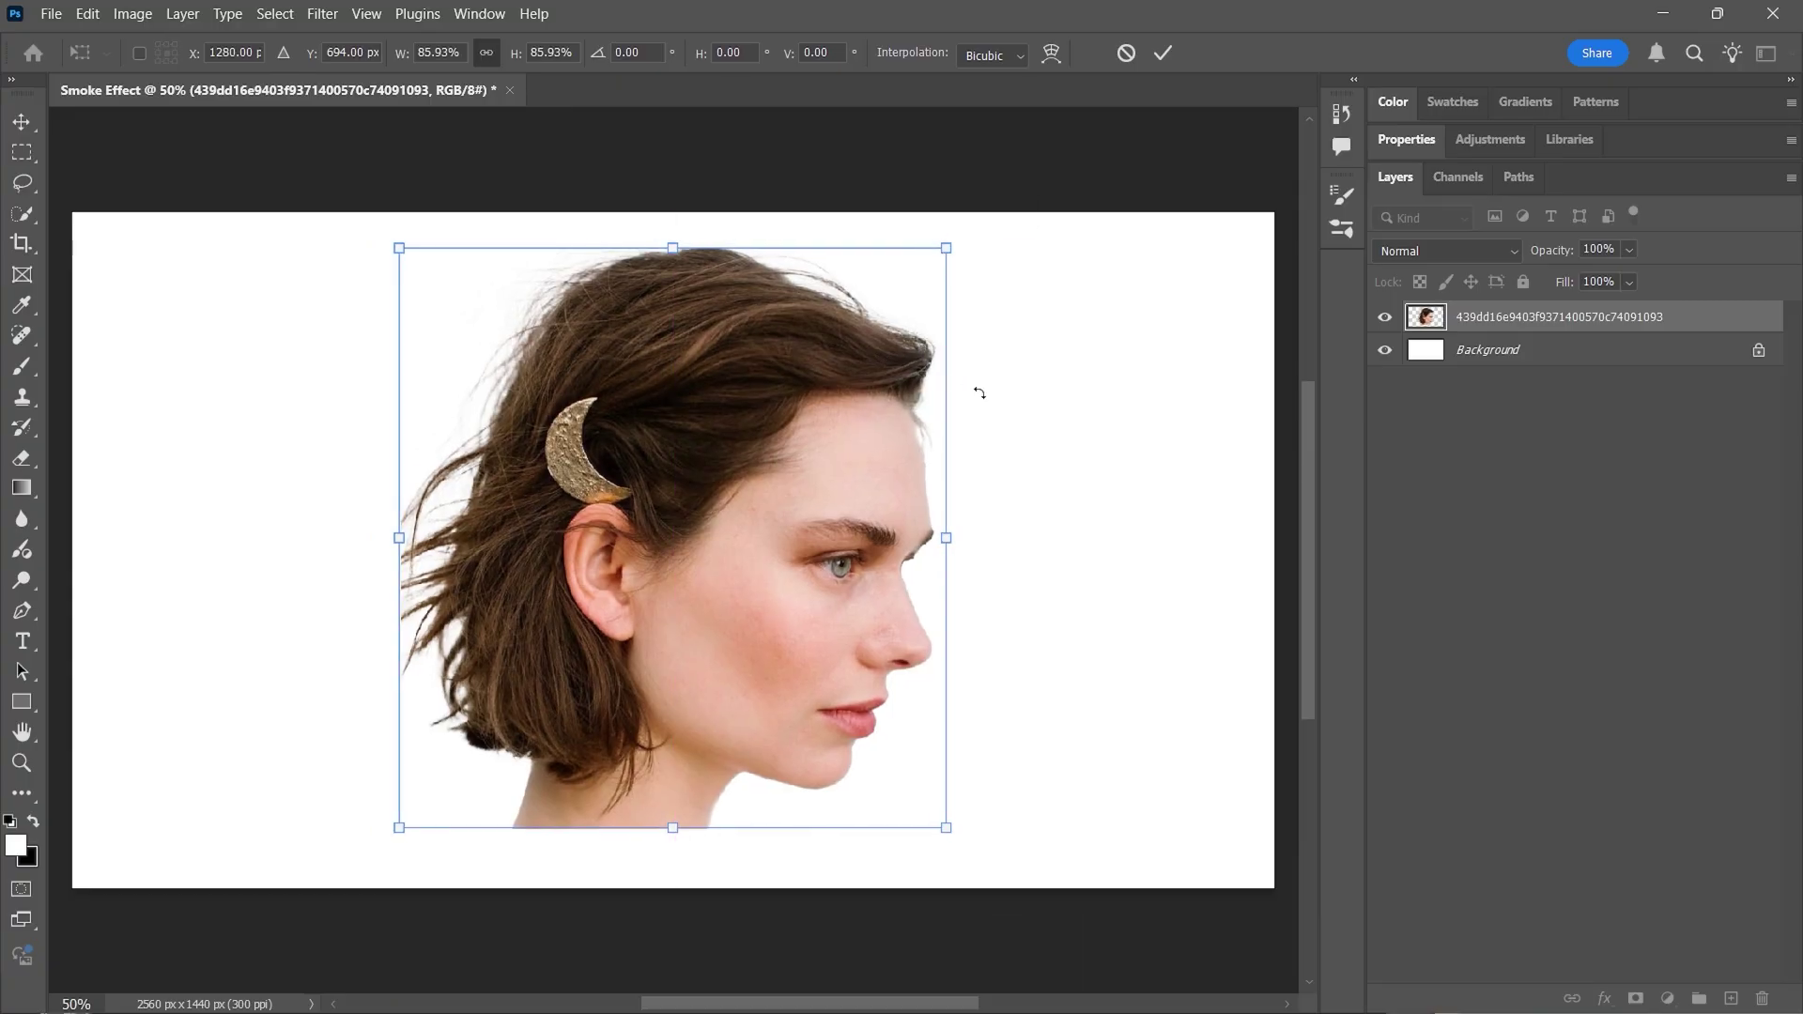
pyautogui.press('Return')
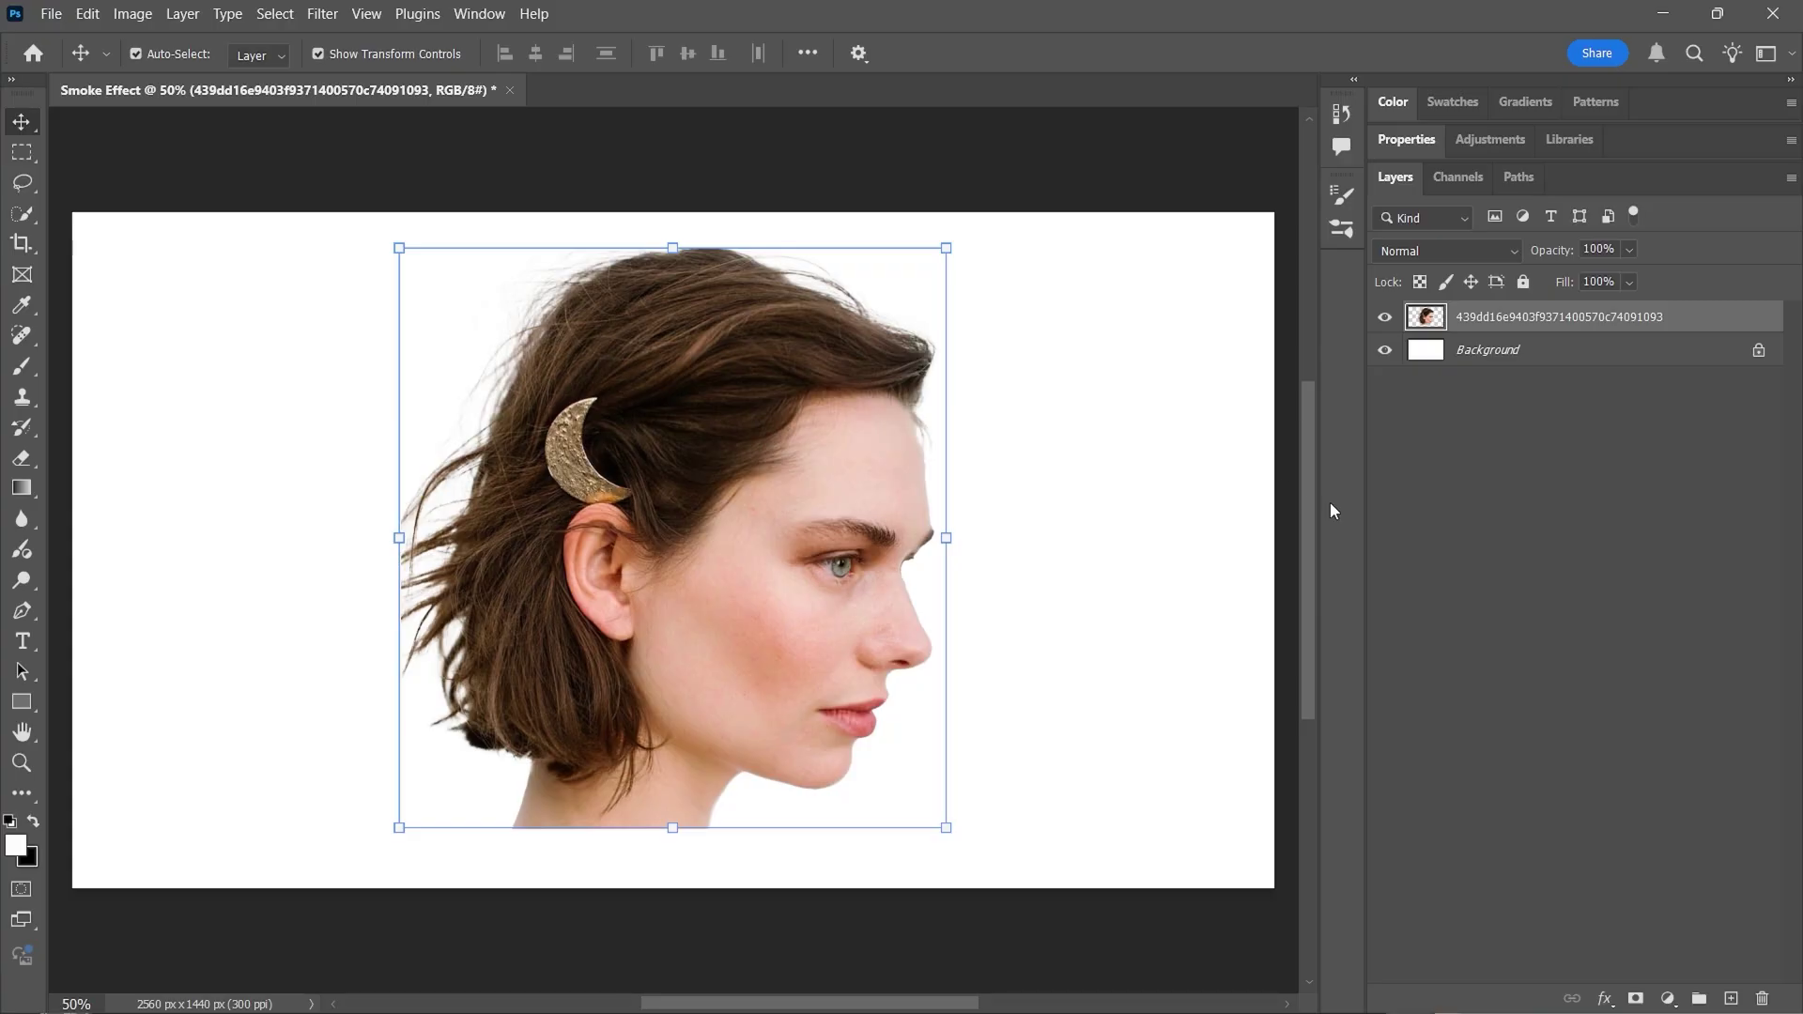
# Step: Add a Black & White adjustment with the Darker preset, clipped to the portrait layer
pyautogui.click(1667, 997)
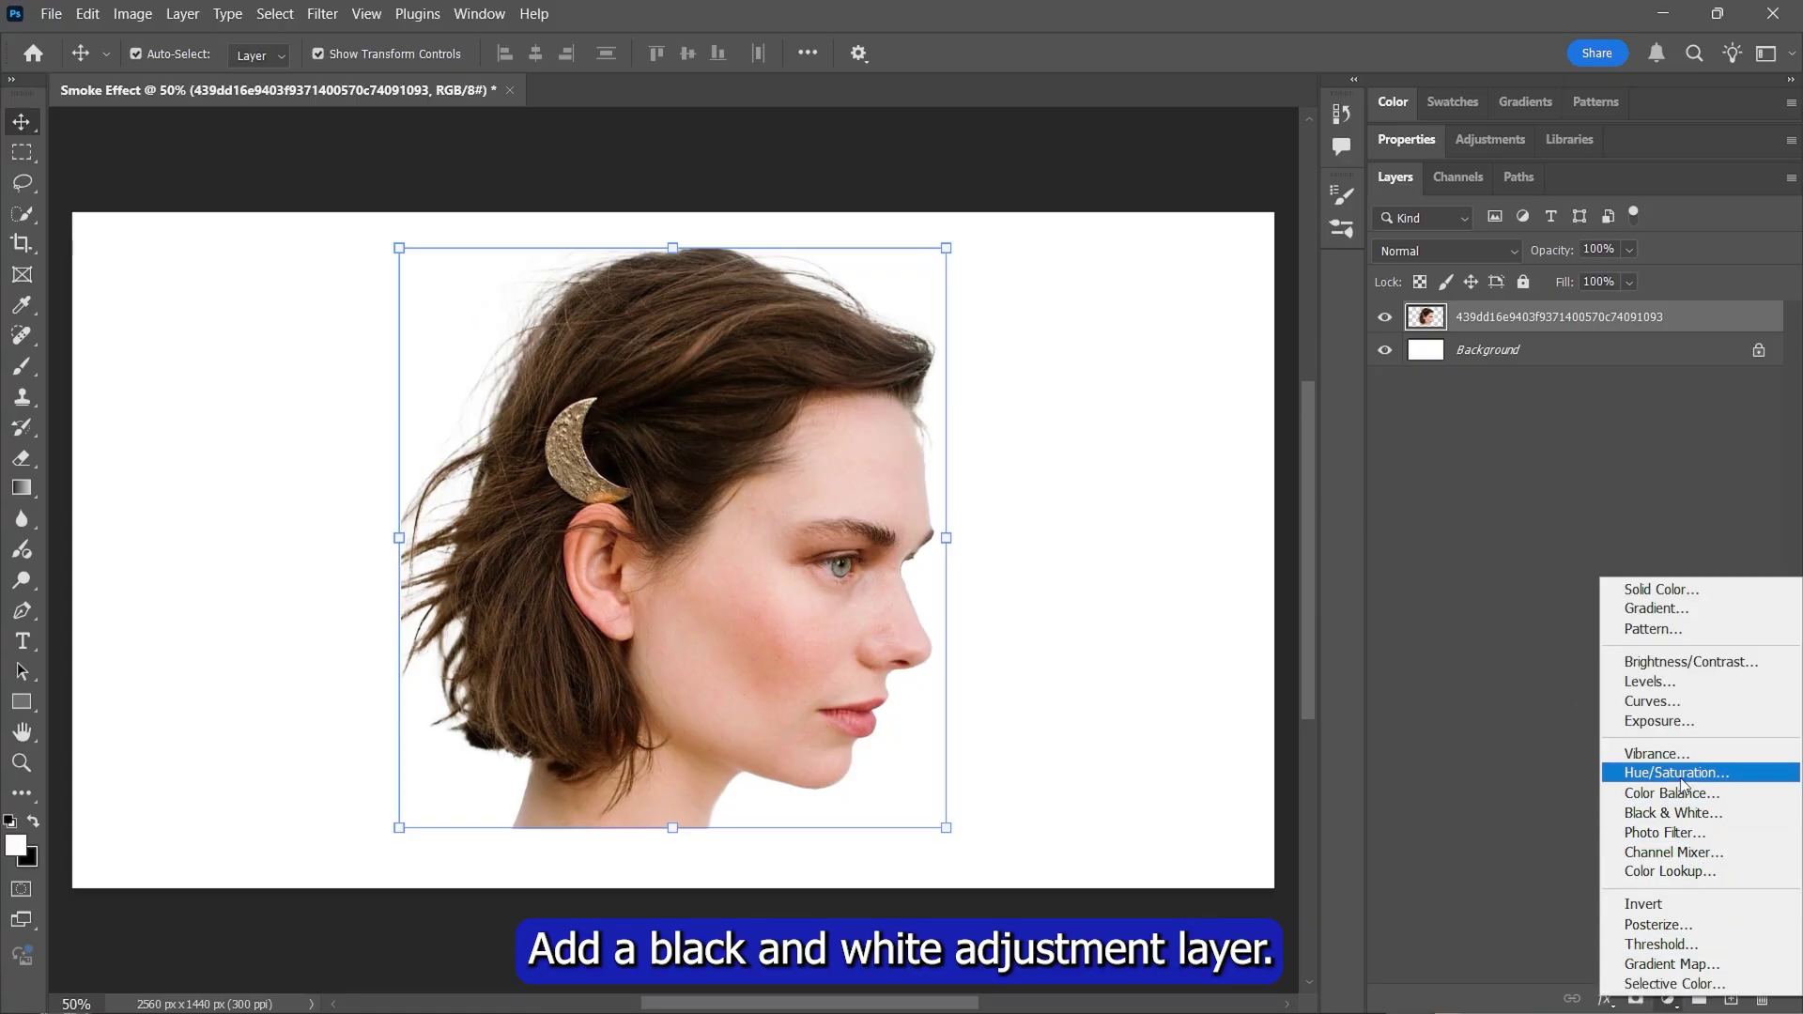
pyautogui.click(1714, 814)
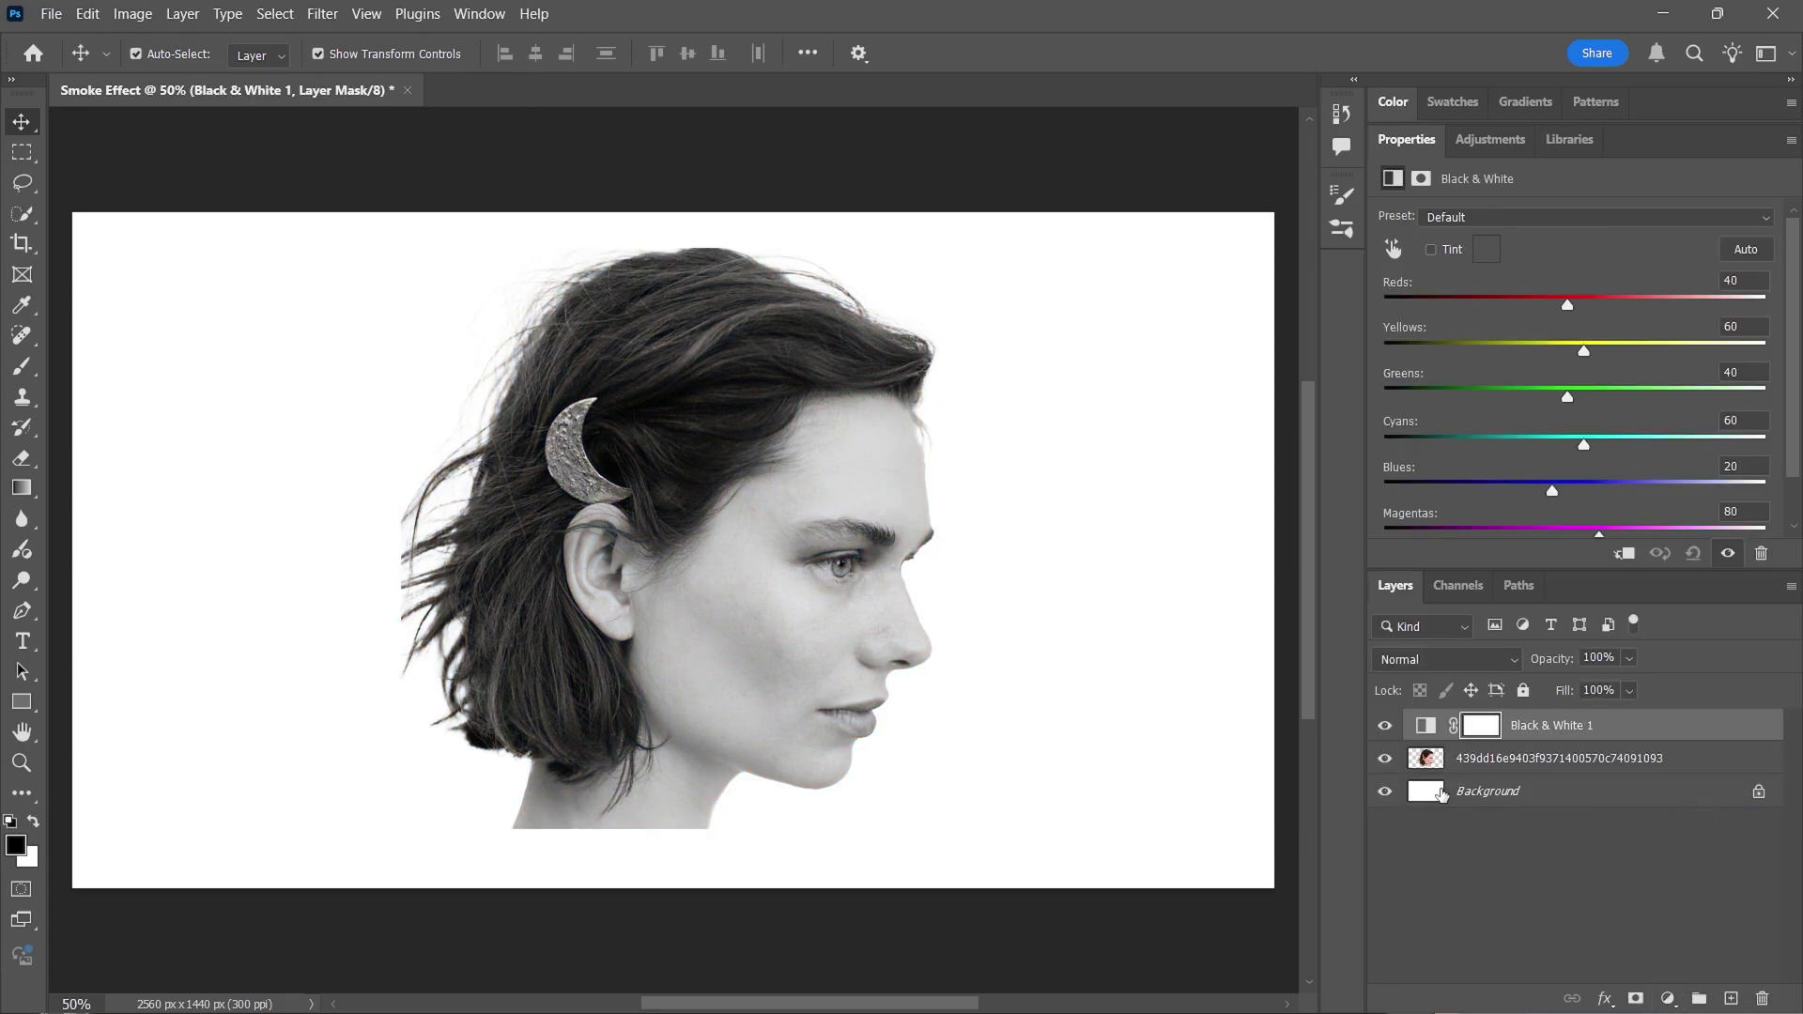
pyautogui.click(1609, 220)
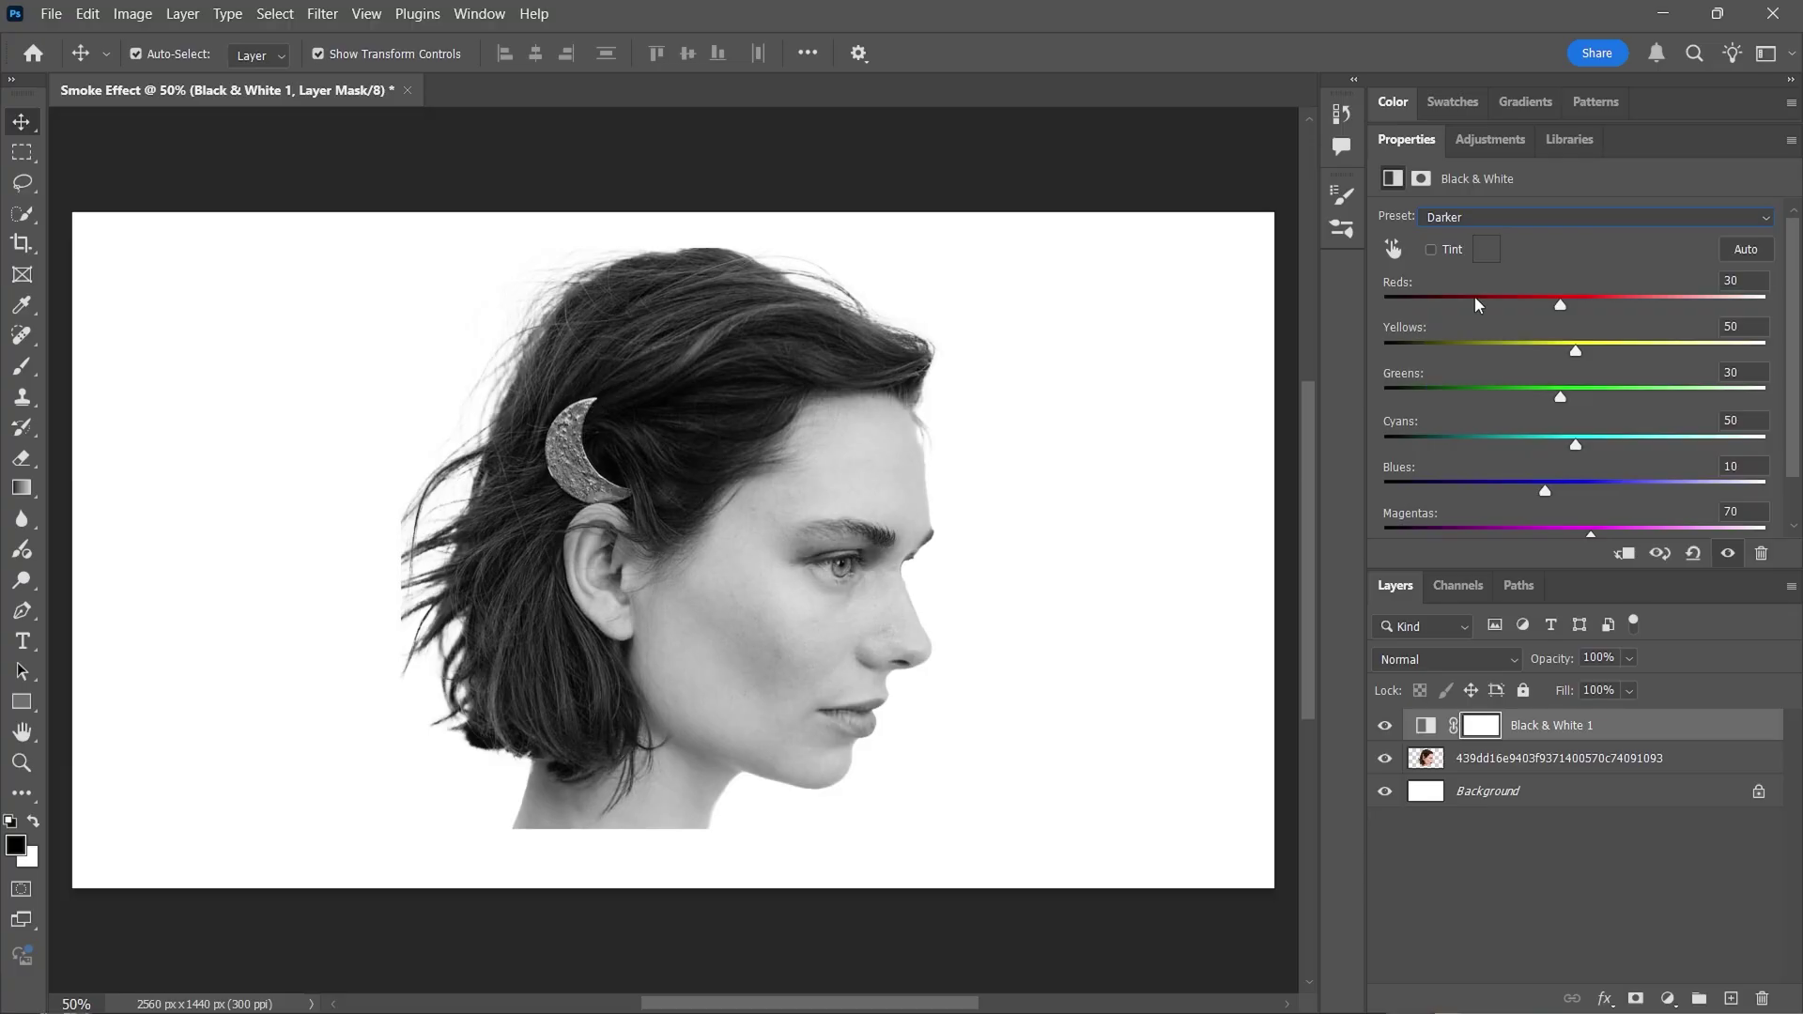
pyautogui.click(1470, 297)
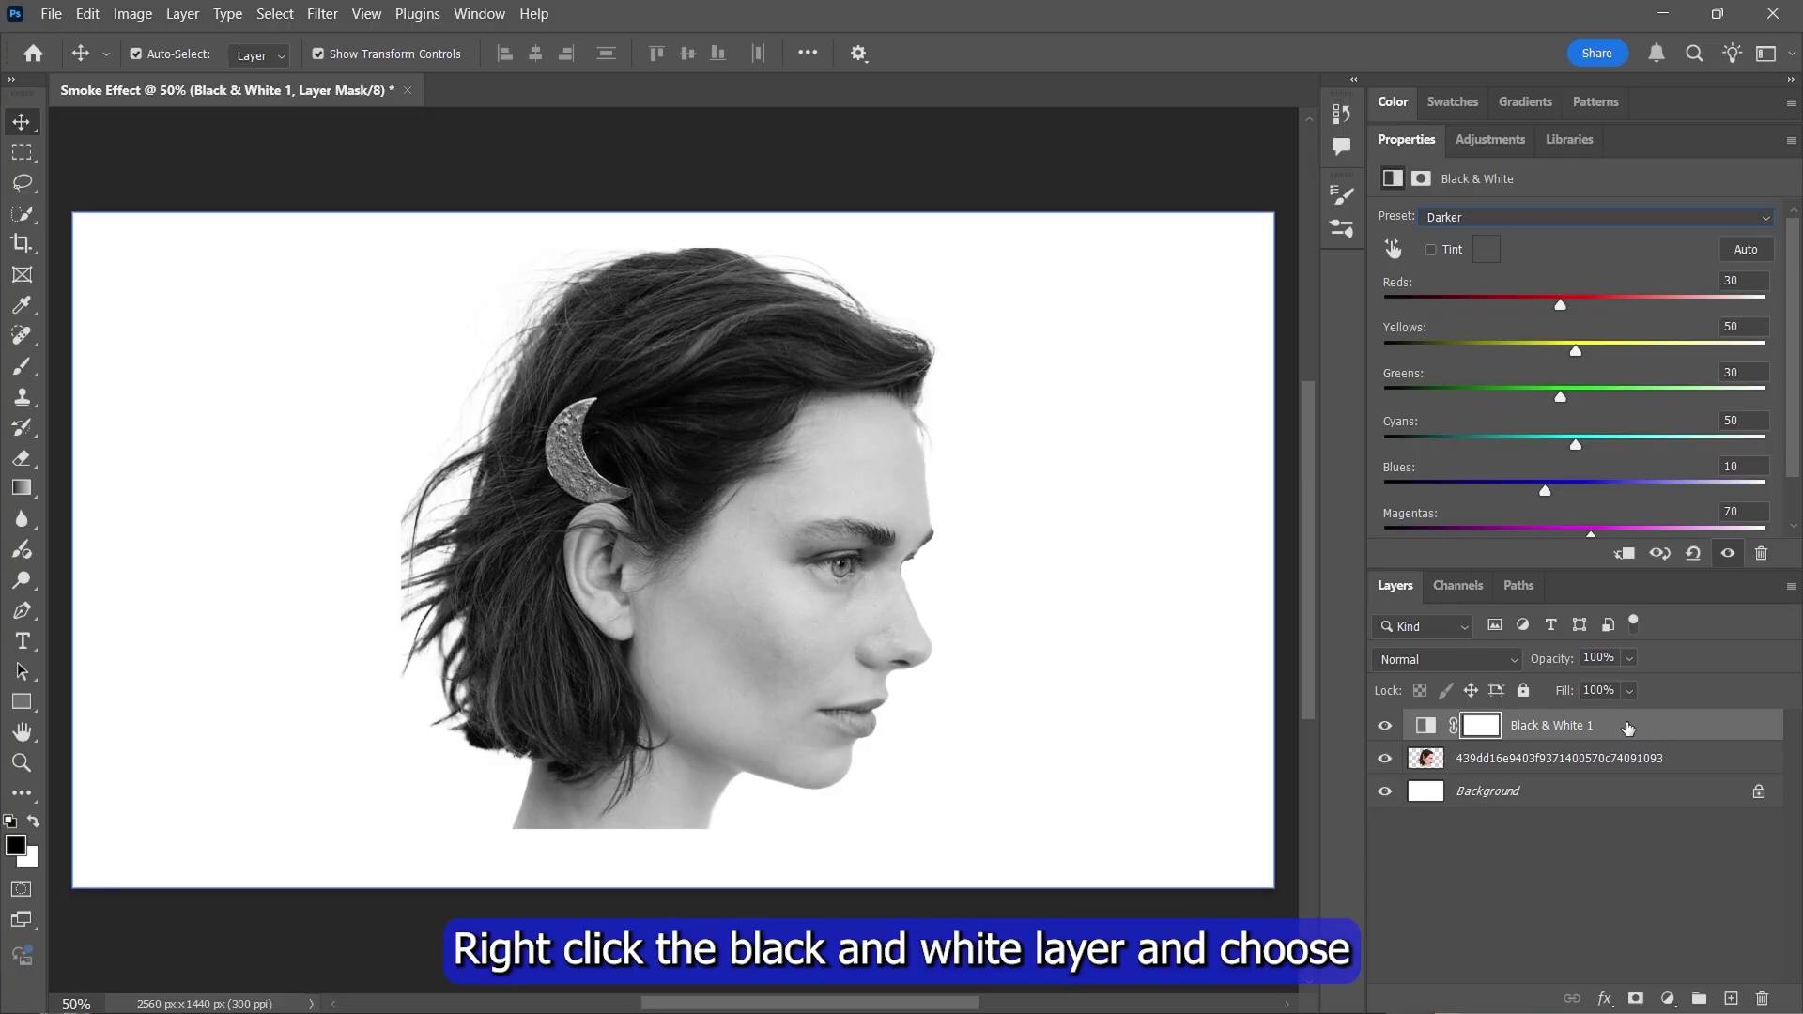
pyautogui.rightClick(1627, 727)
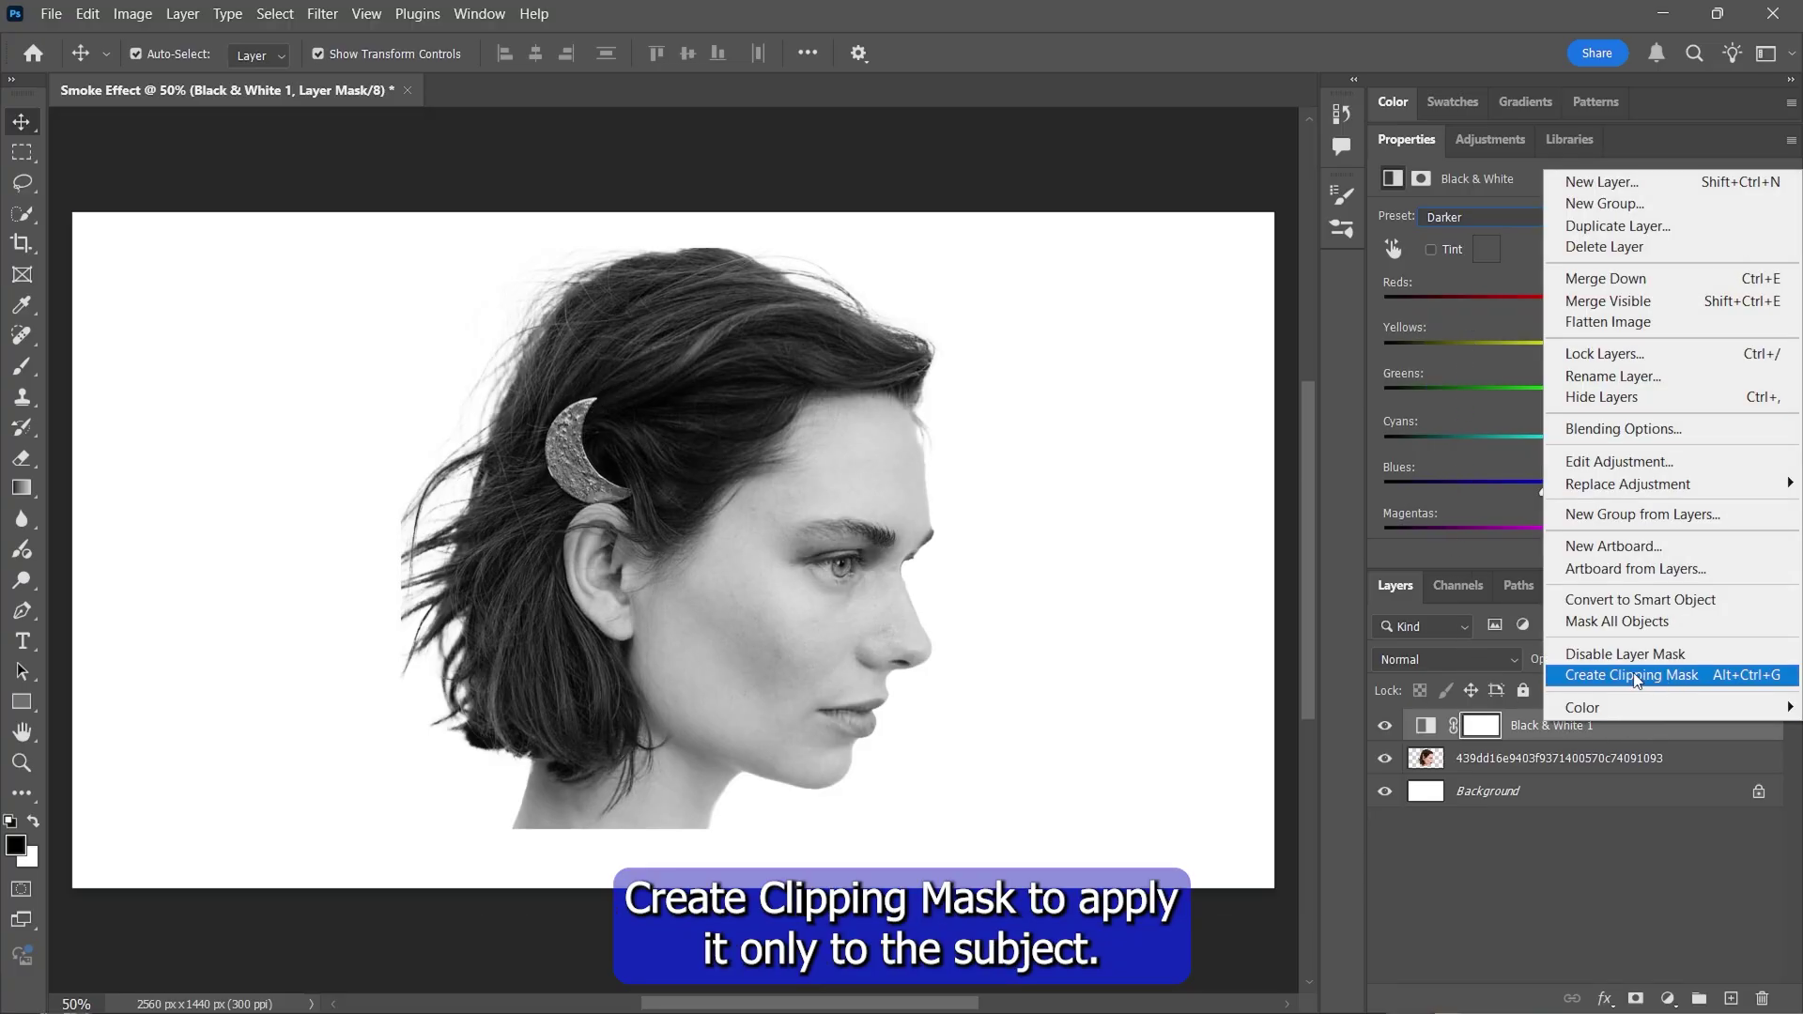
pyautogui.click(1663, 683)
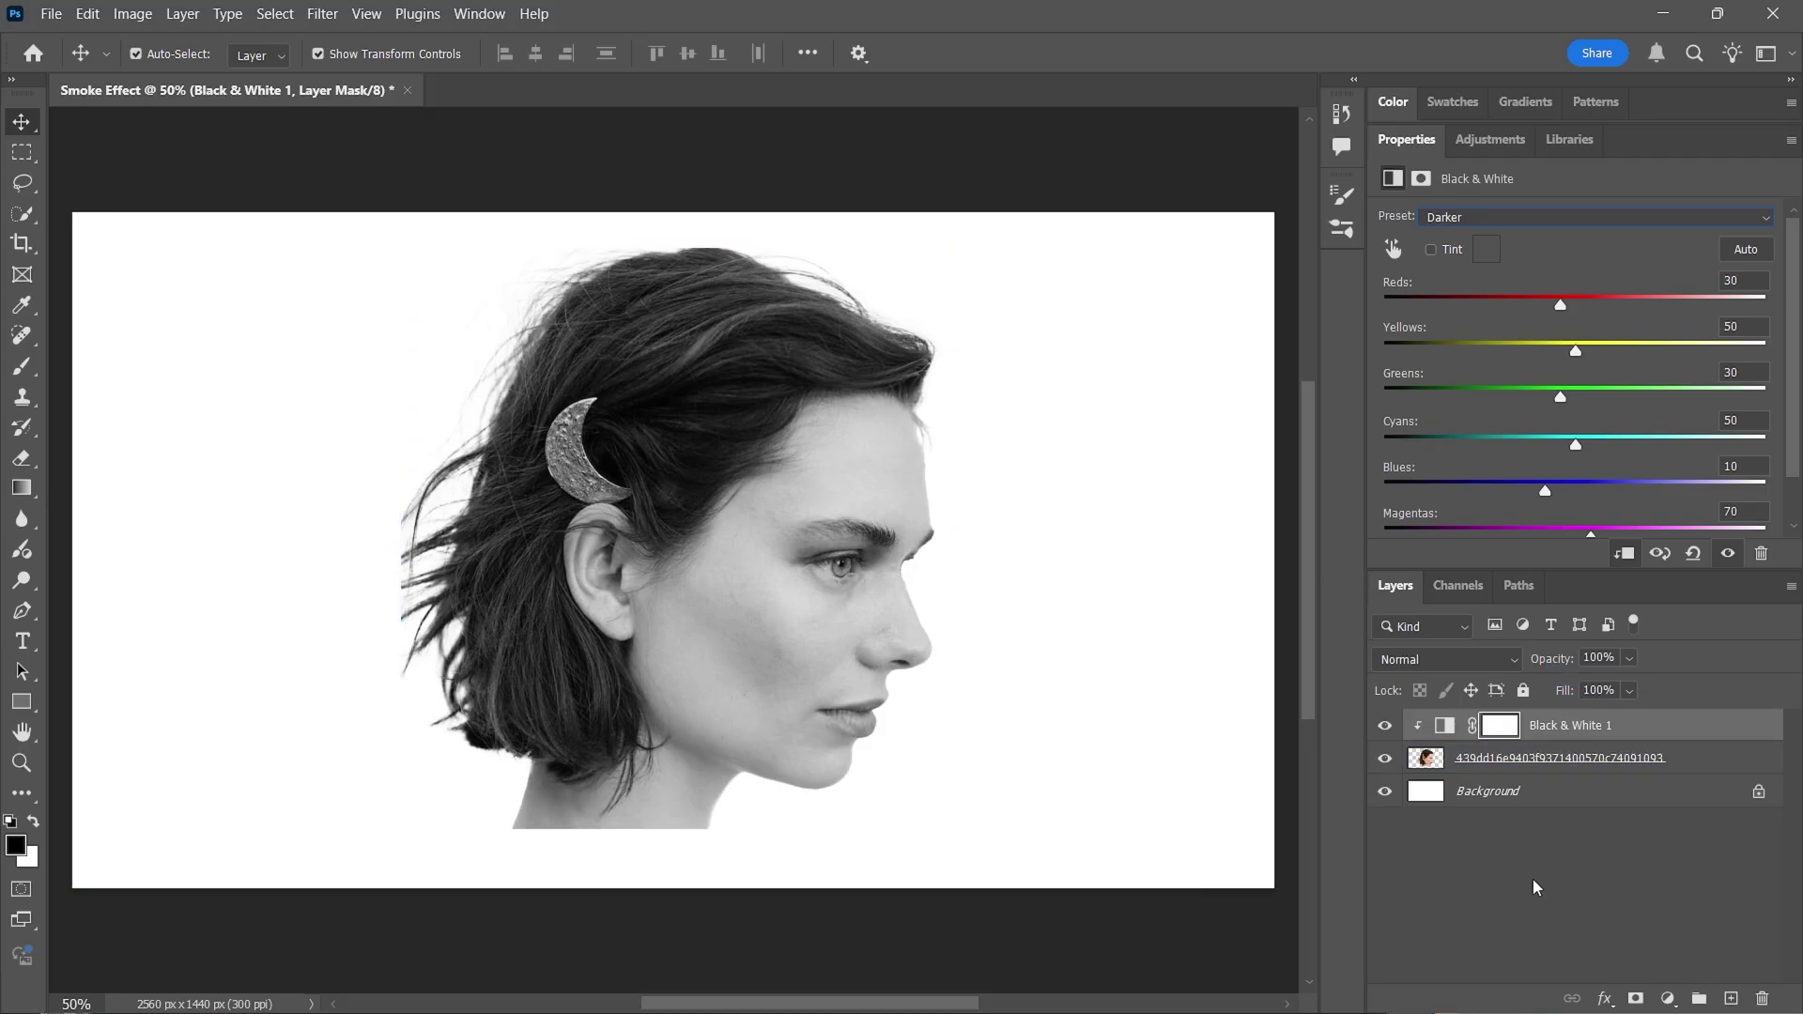
pyautogui.click(1531, 763)
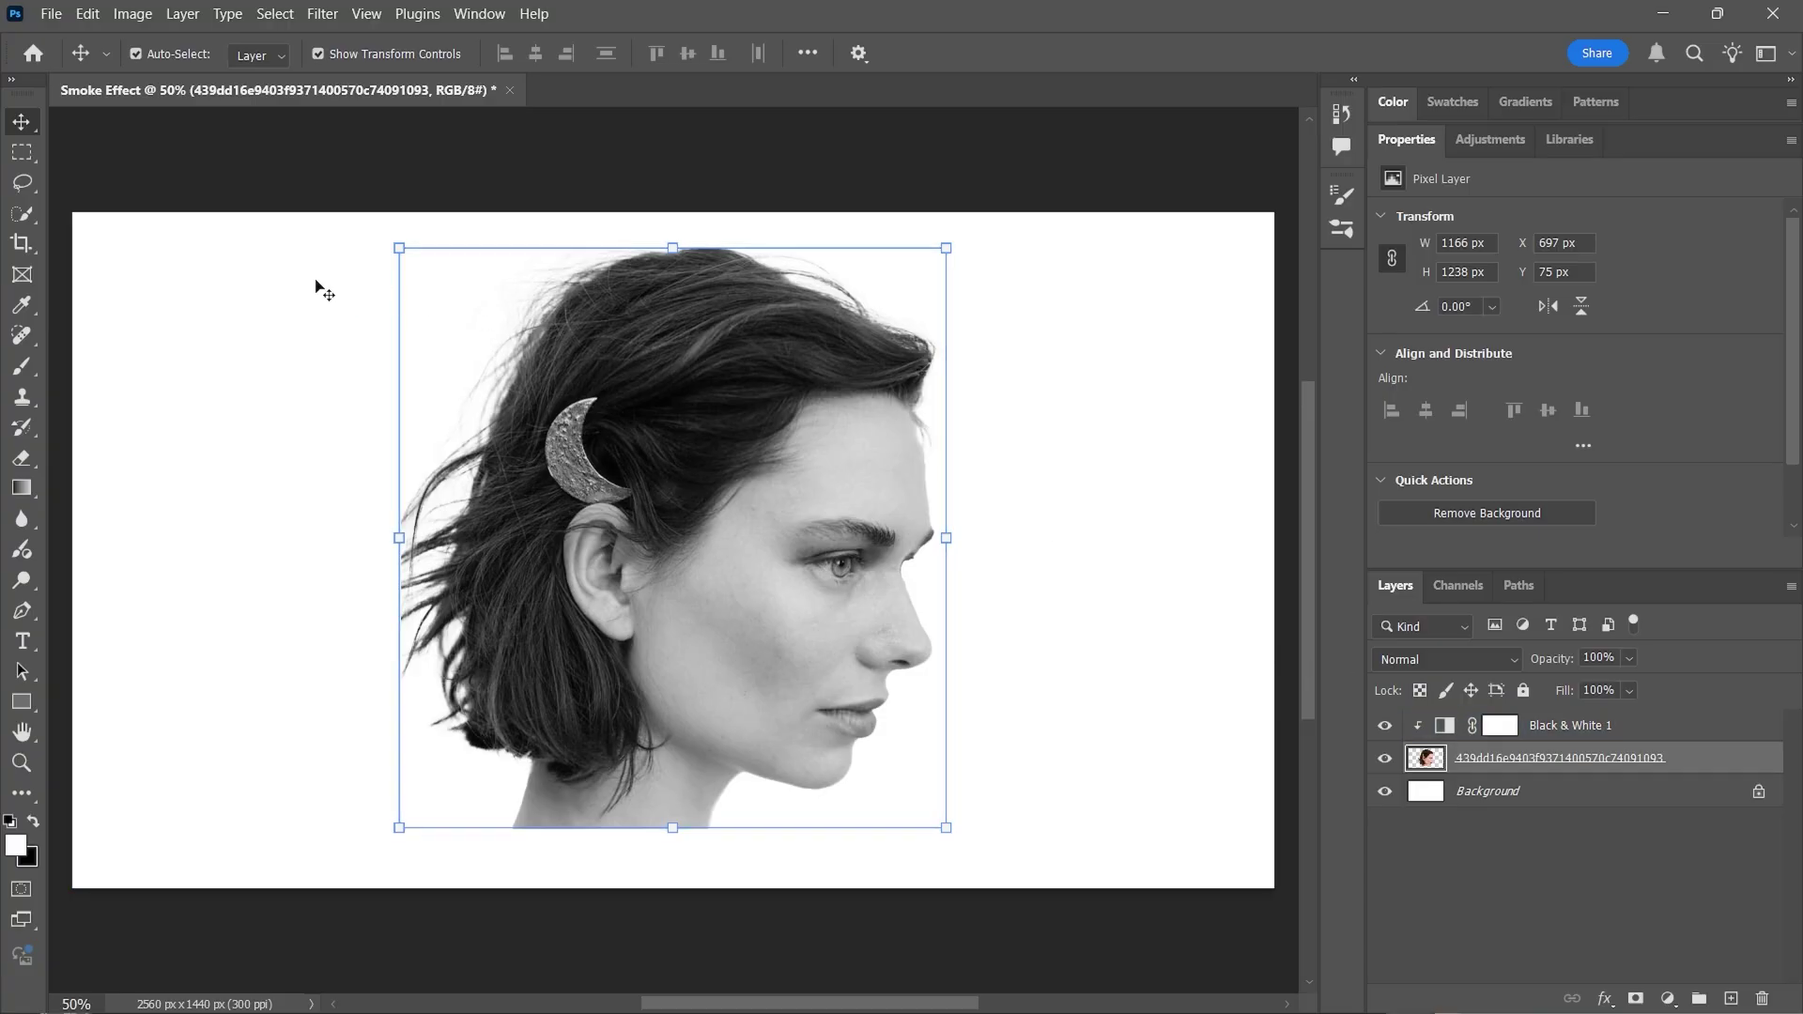
# Step: In Liquify, use Forward Warp at size 300 to smear the hair and neck leftward
pyautogui.click(322, 14)
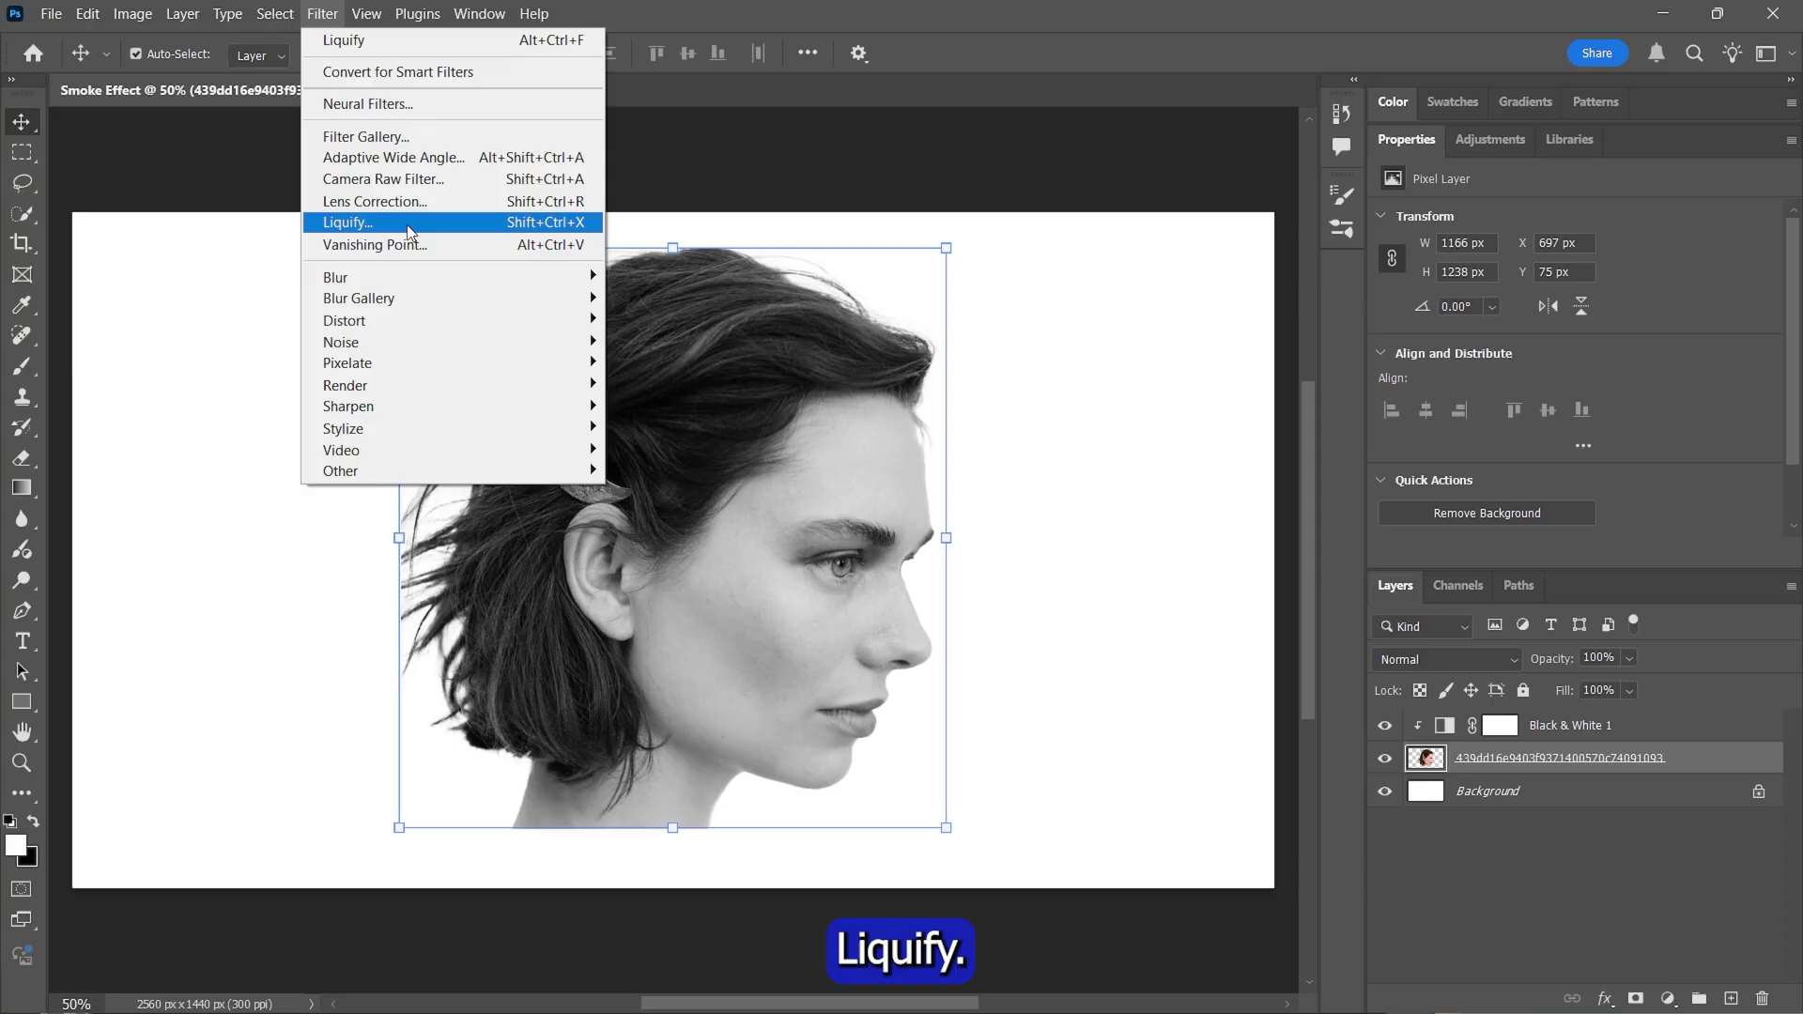
pyautogui.click(348, 223)
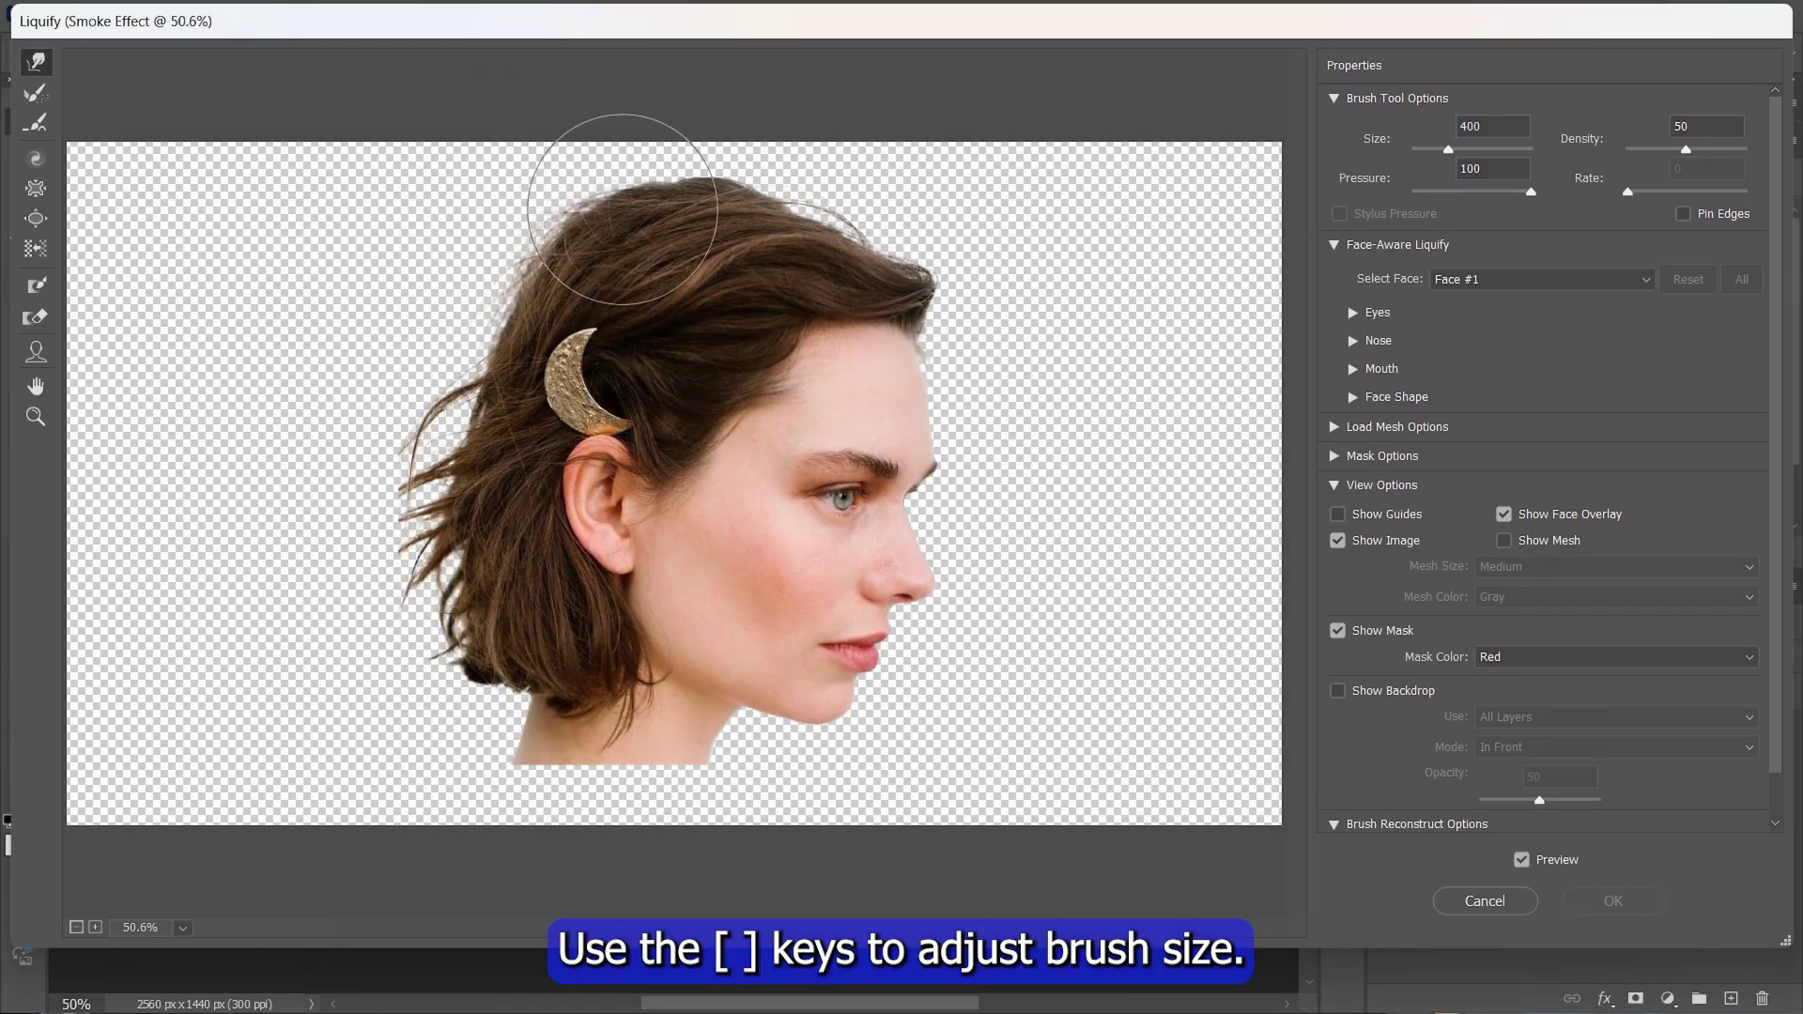
pyautogui.press('[')
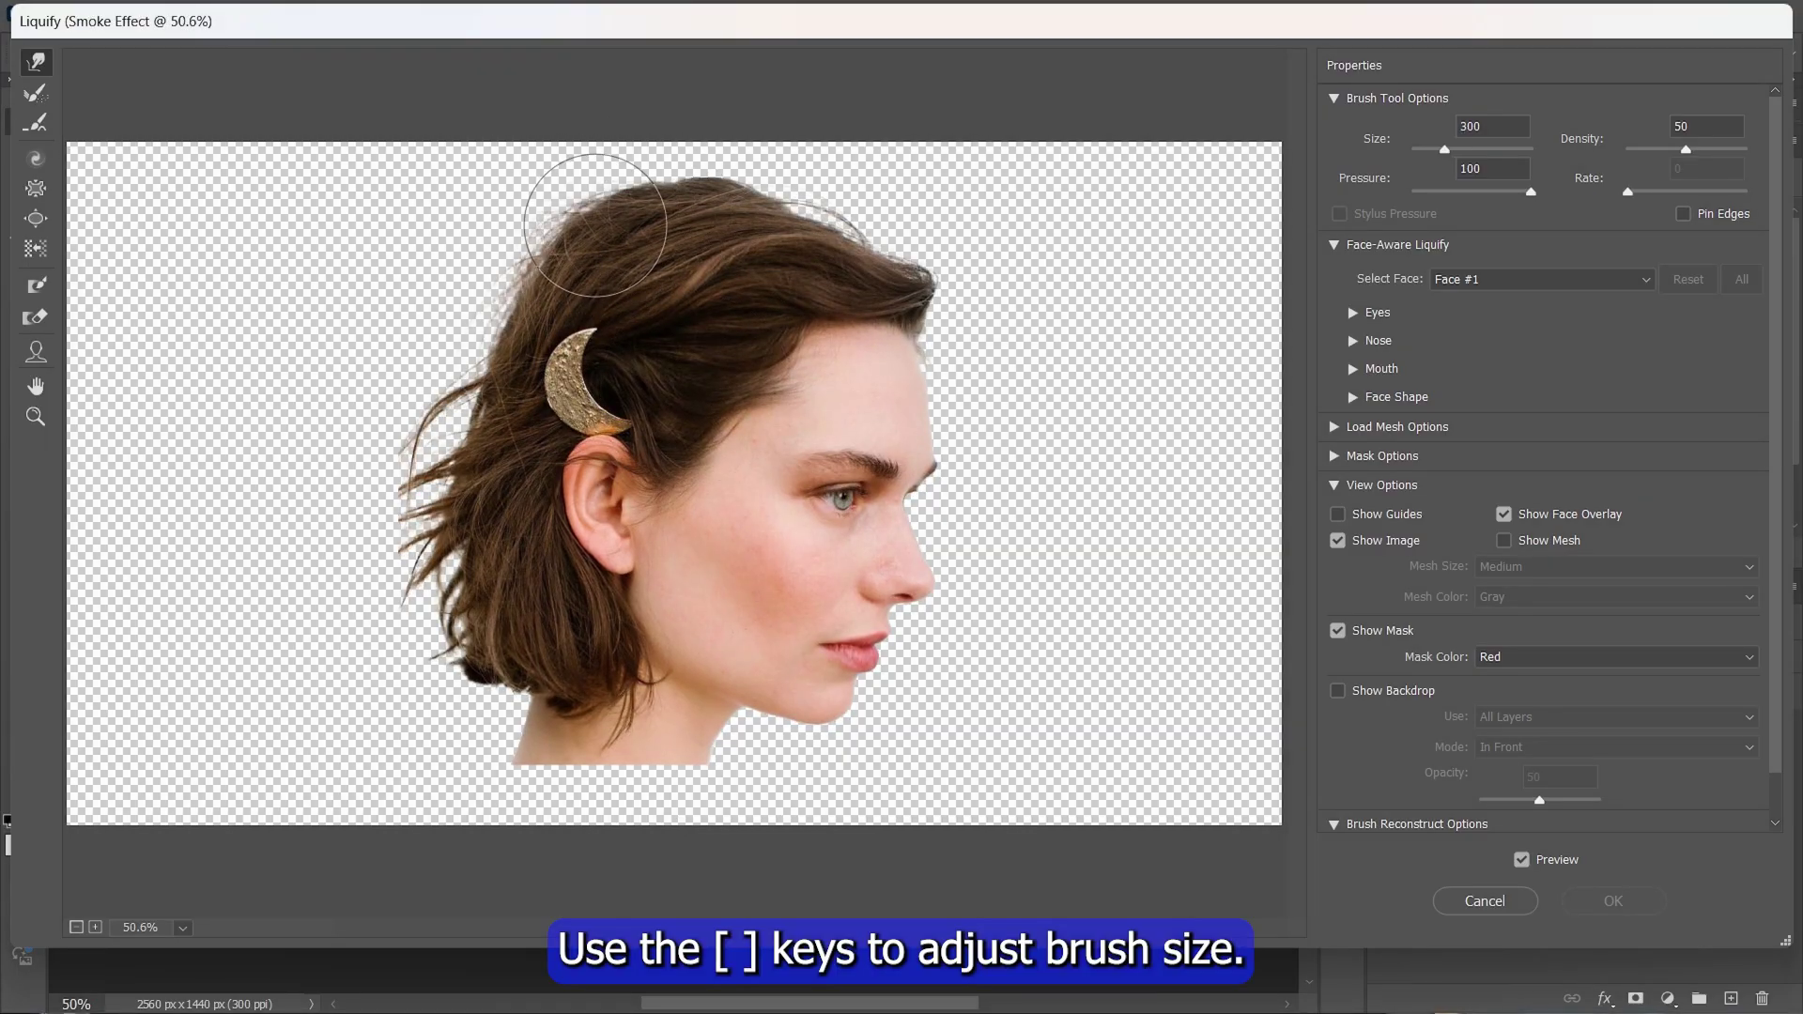
pyautogui.moveTo(605, 207)
pyautogui.mouseDown()
pyautogui.moveTo(516, 161)
pyautogui.moveTo(631, 88)
pyautogui.moveTo(522, 223)
pyautogui.moveTo(474, 235)
pyautogui.moveTo(460, 300)
pyautogui.moveTo(404, 311)
pyautogui.moveTo(478, 413)
pyautogui.moveTo(160, 362)
pyautogui.moveTo(141, 582)
pyautogui.moveTo(160, 744)
pyautogui.moveTo(480, 853)
pyautogui.moveTo(667, 829)
pyautogui.mouseUp()
pyautogui.moveTo(732, 234)
pyautogui.mouseDown()
pyautogui.moveTo(901, 188)
pyautogui.moveTo(744, 161)
pyautogui.mouseUp()
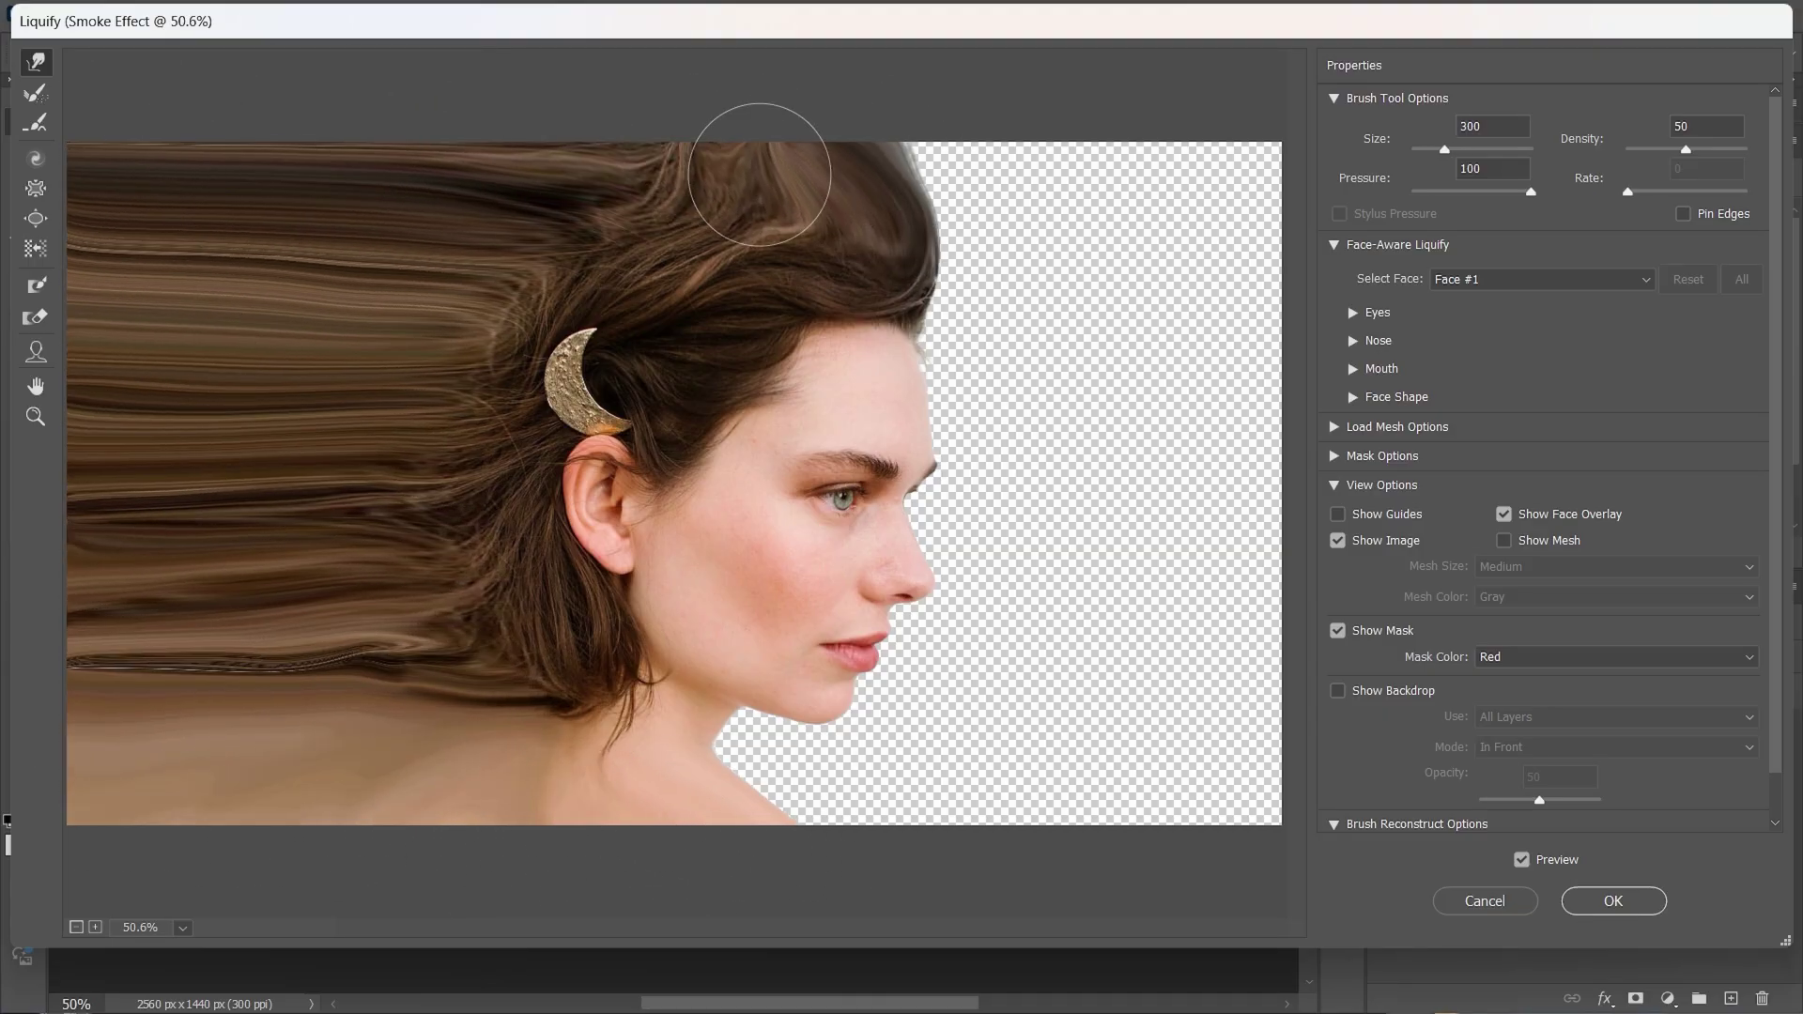
# Step: Apply the Liquify warp, add an inverted black mask, and lower its density to 85%
pyautogui.click(1630, 903)
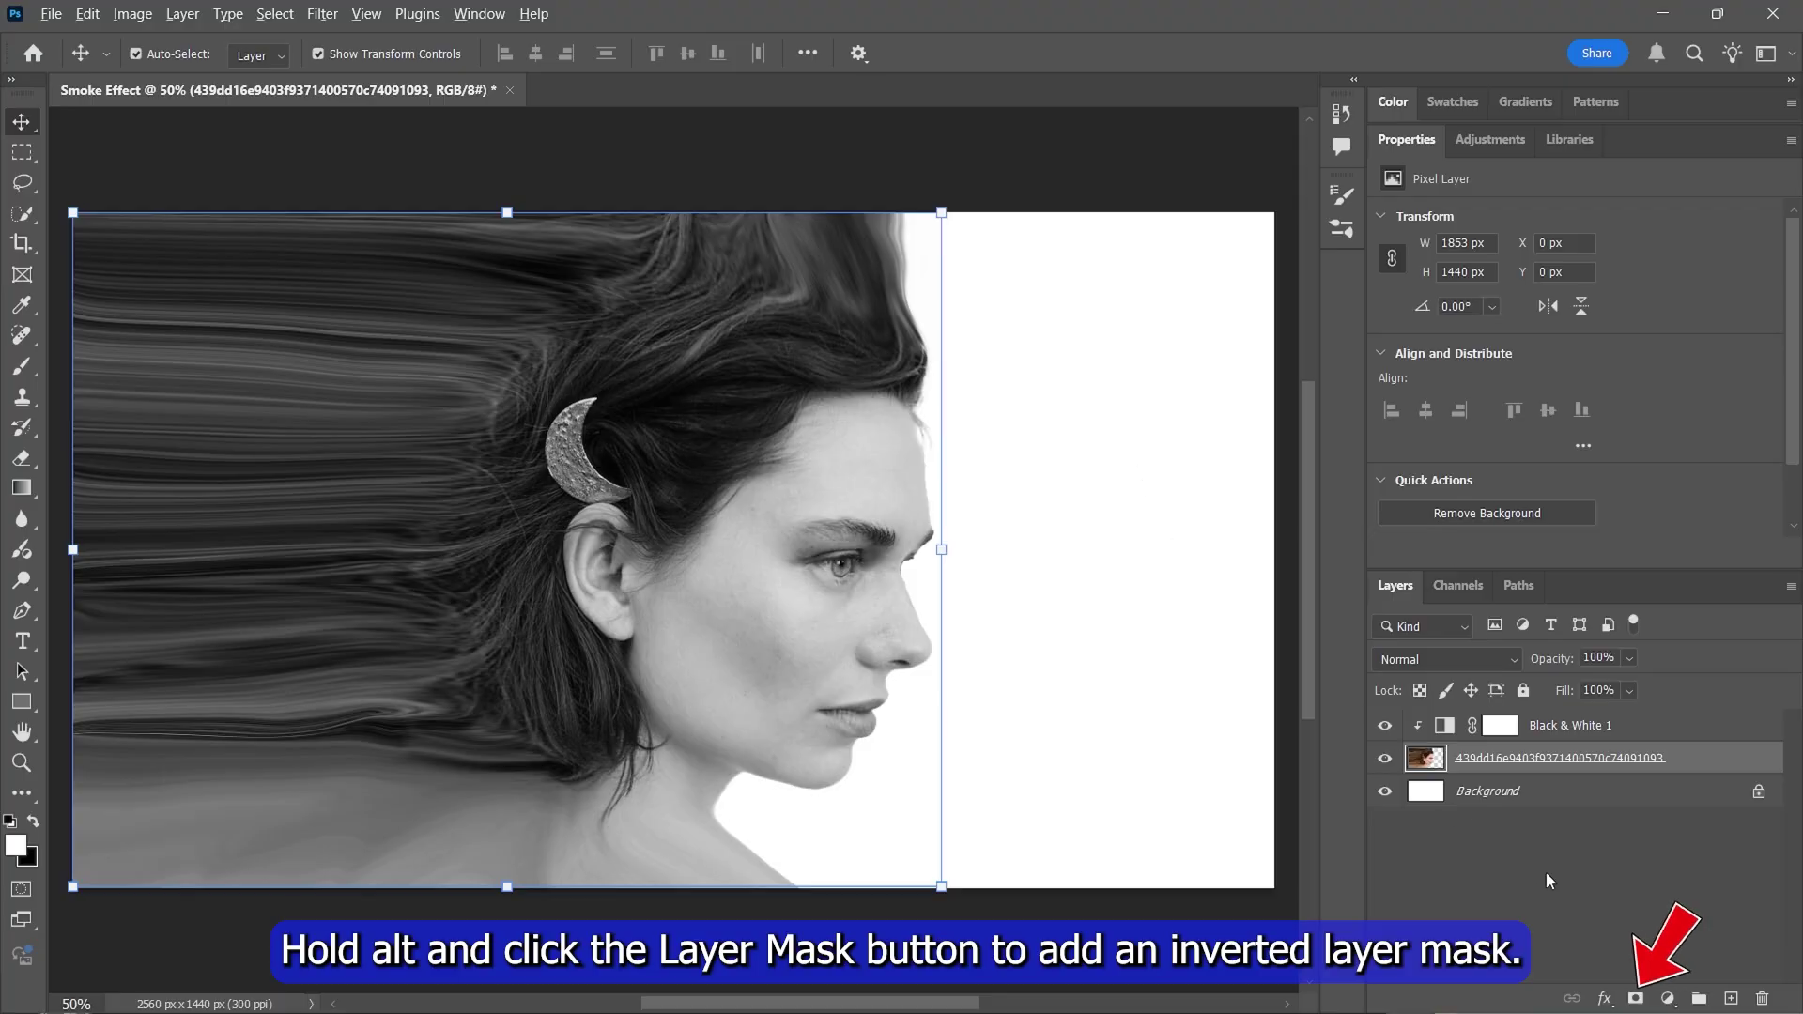
pyautogui.keyDown('alt'); pyautogui.click(1638, 999); pyautogui.keyUp('alt')
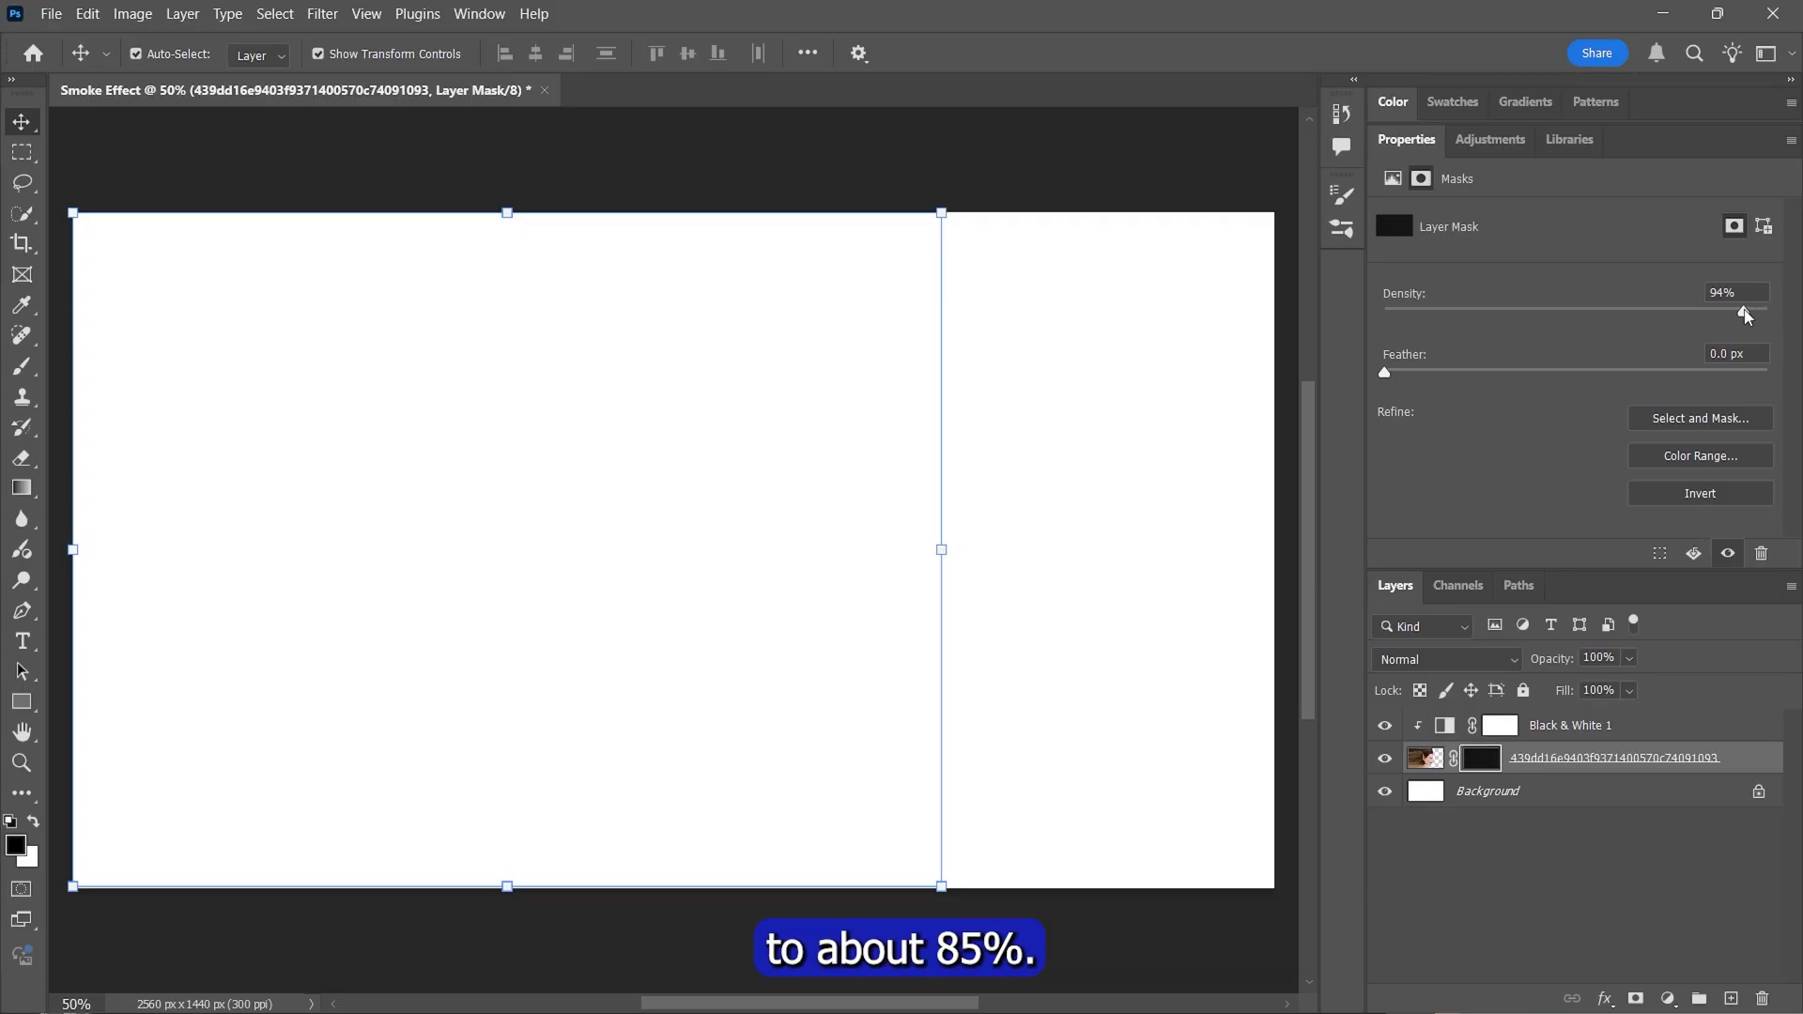
pyautogui.moveTo(1744, 315); pyautogui.dragTo(1713, 316)
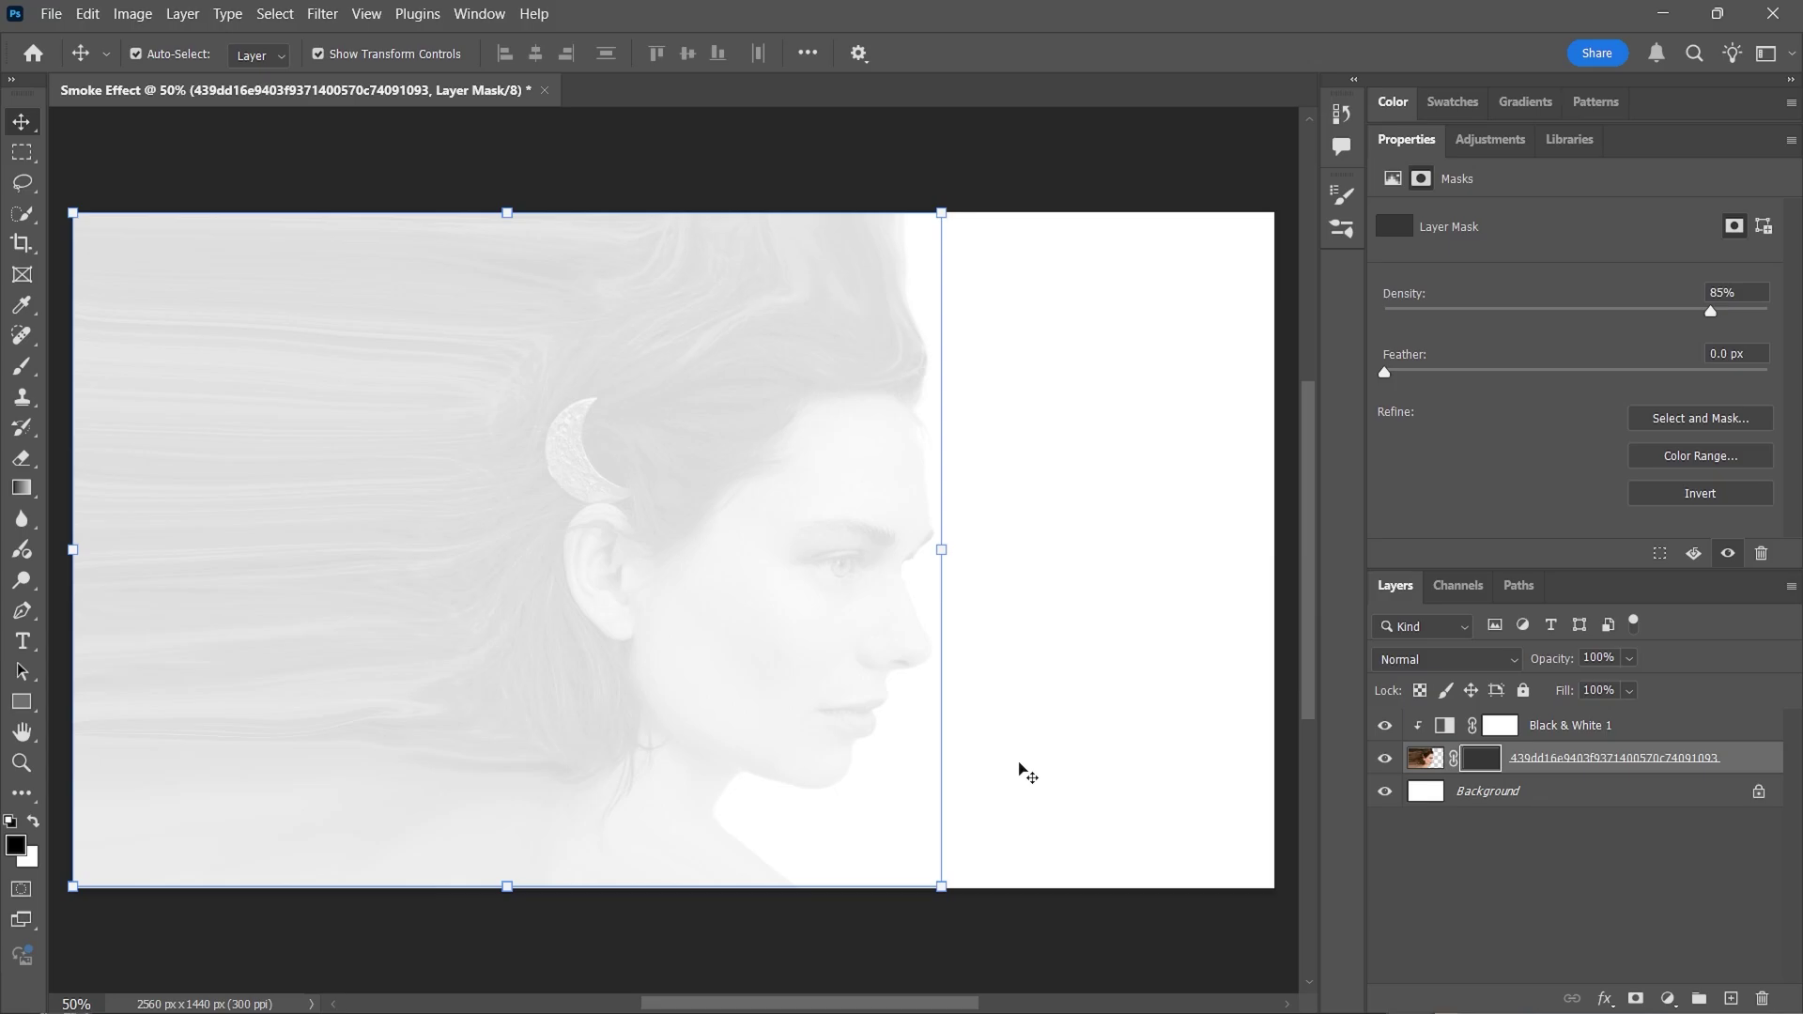
# Step: Switch to the standard Brush Tool with white as the painting colour
pyautogui.click(24, 368)
pyautogui.press('x')
pyautogui.rightClick(23, 369)
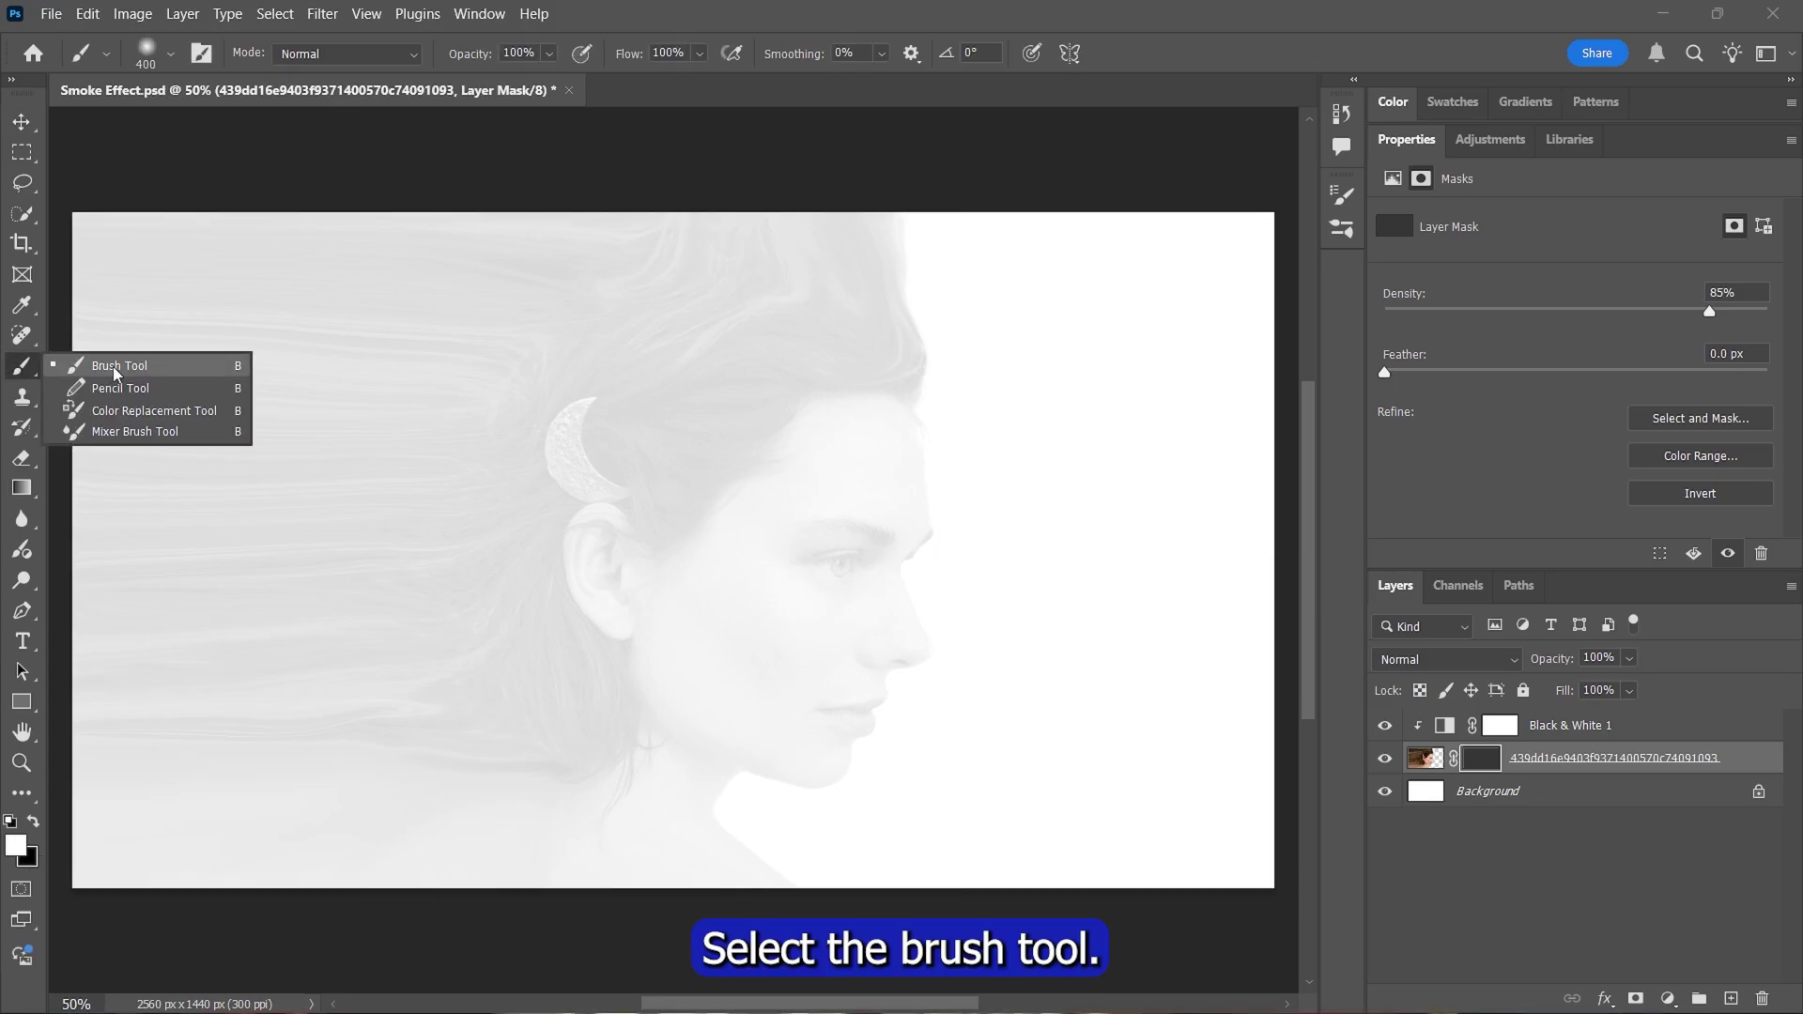
pyautogui.click(120, 367)
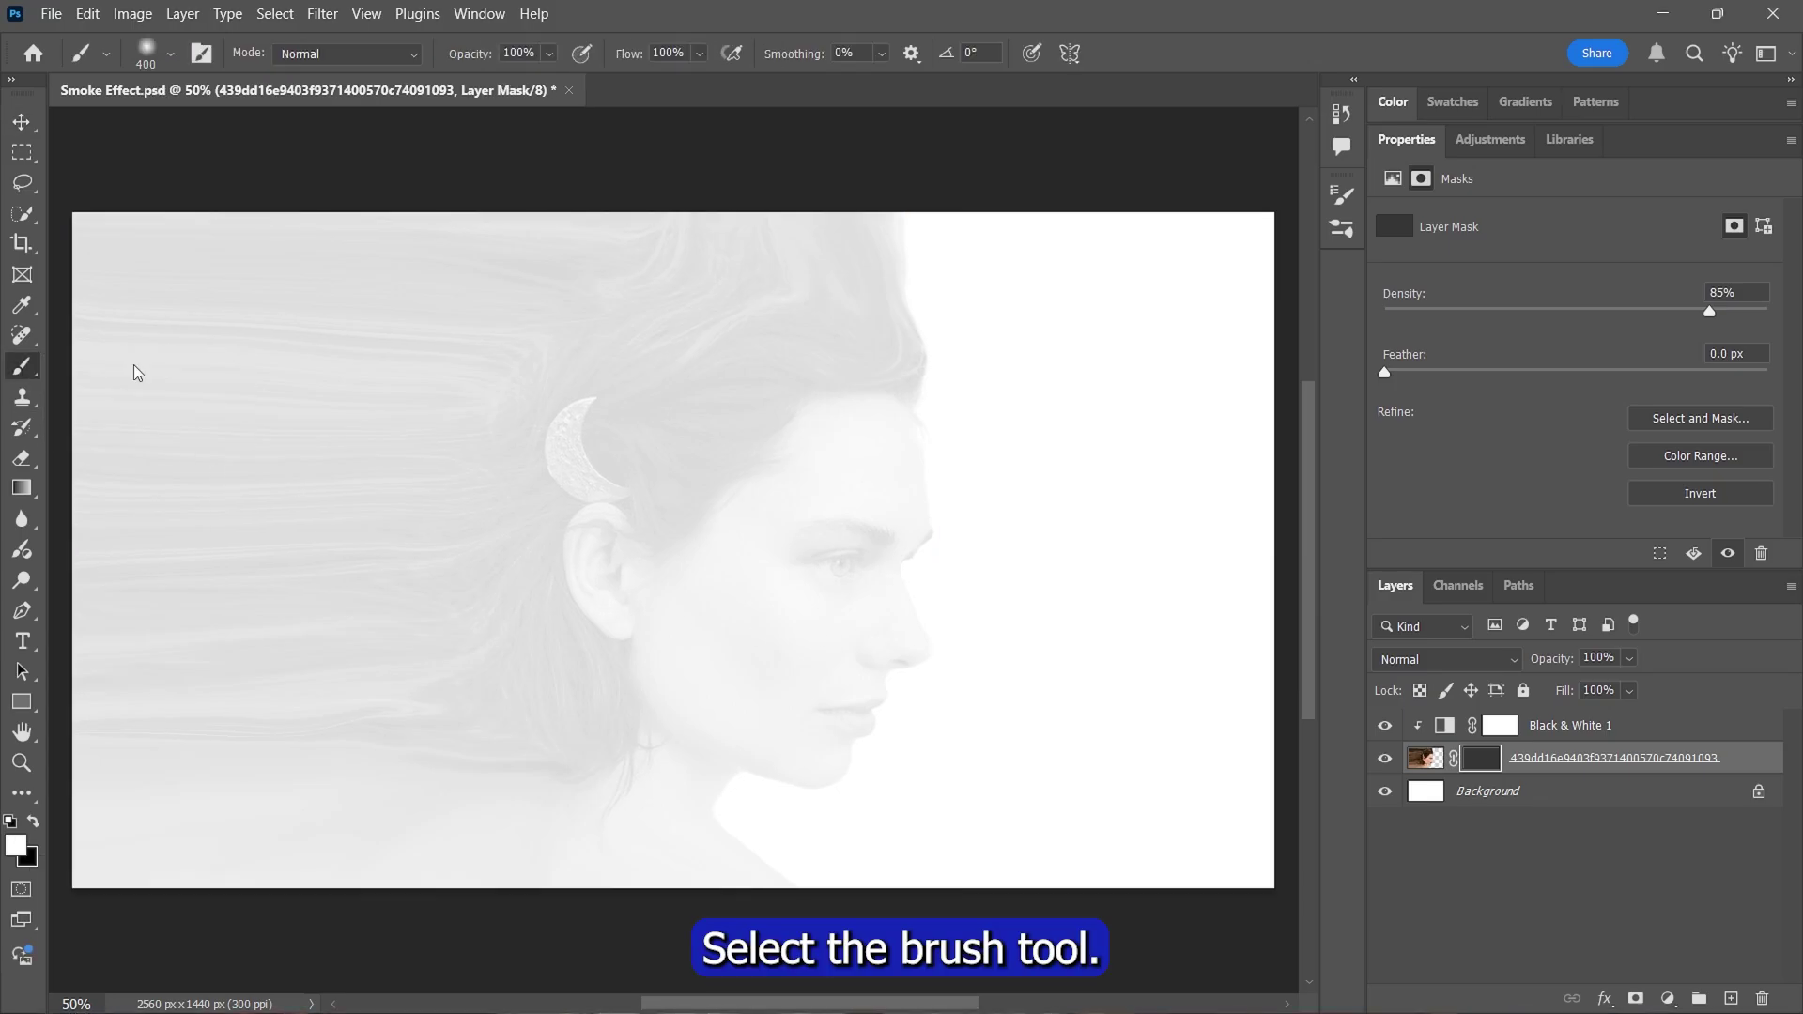
# Step: Choose the Smoke 2 brush from the Smoke Brushes set
pyautogui.click(170, 56)
pyautogui.scroll(-2, 200, 362)
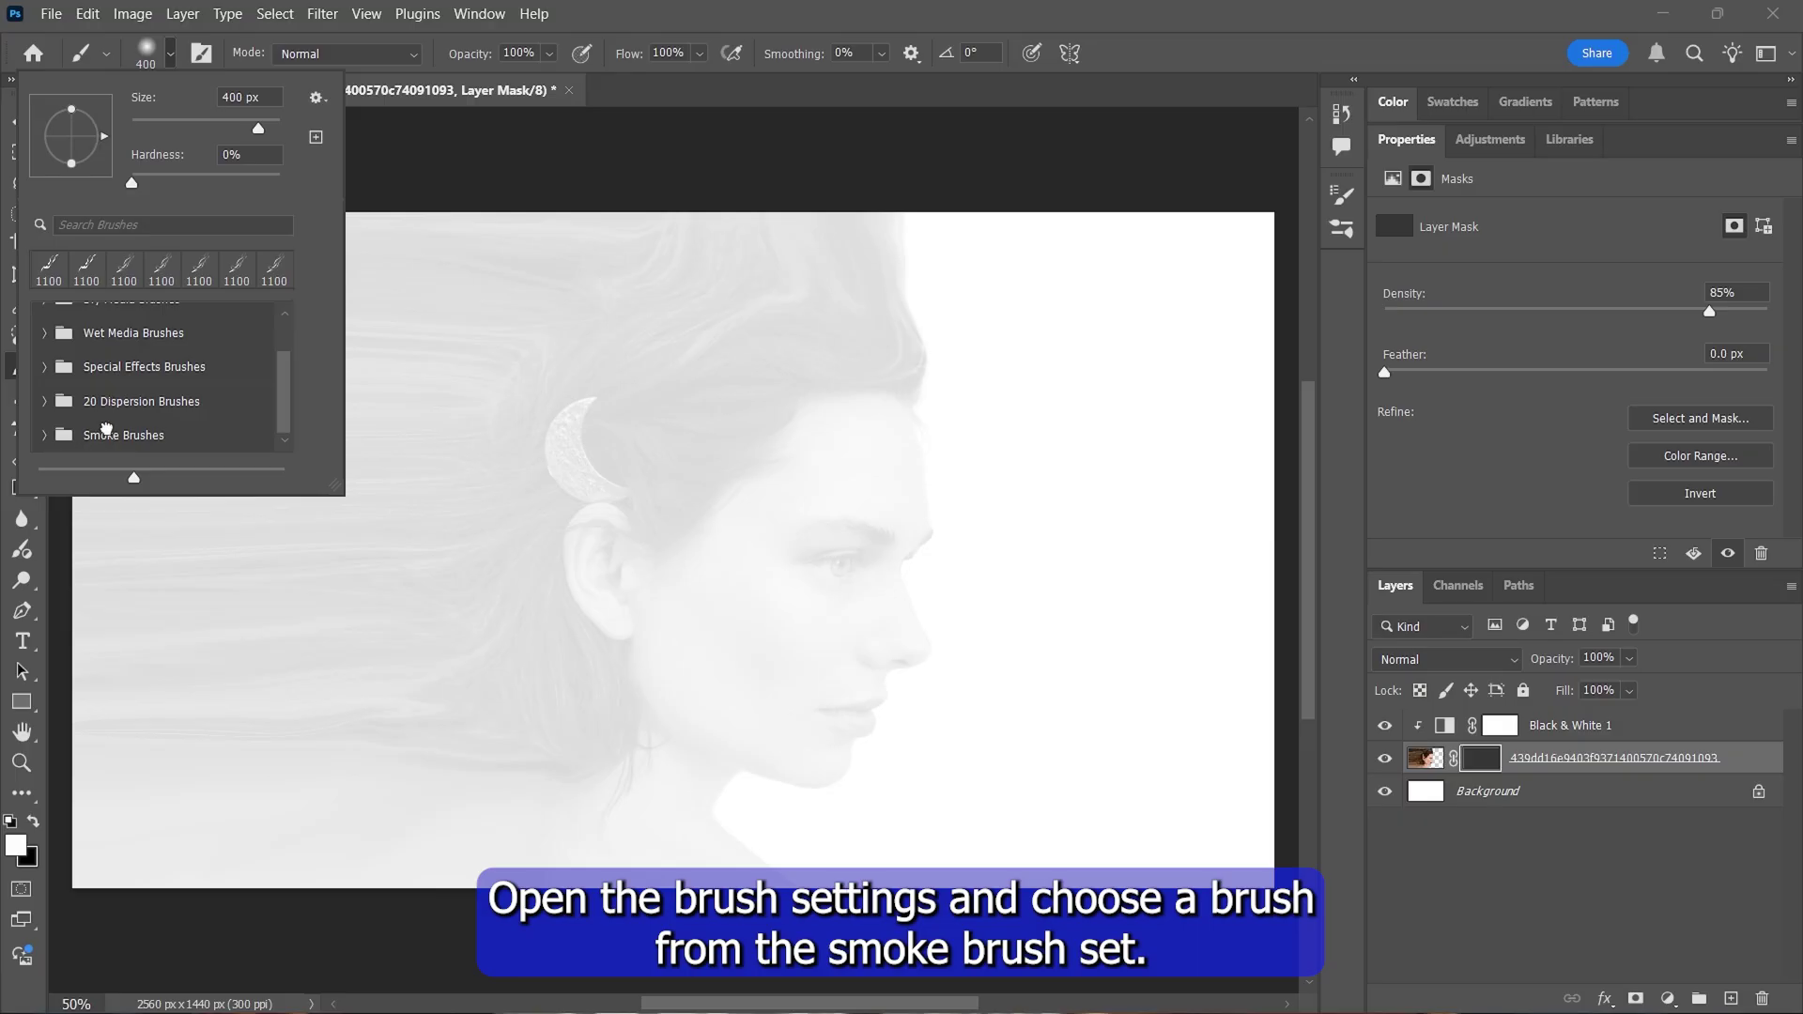
pyautogui.click(106, 432)
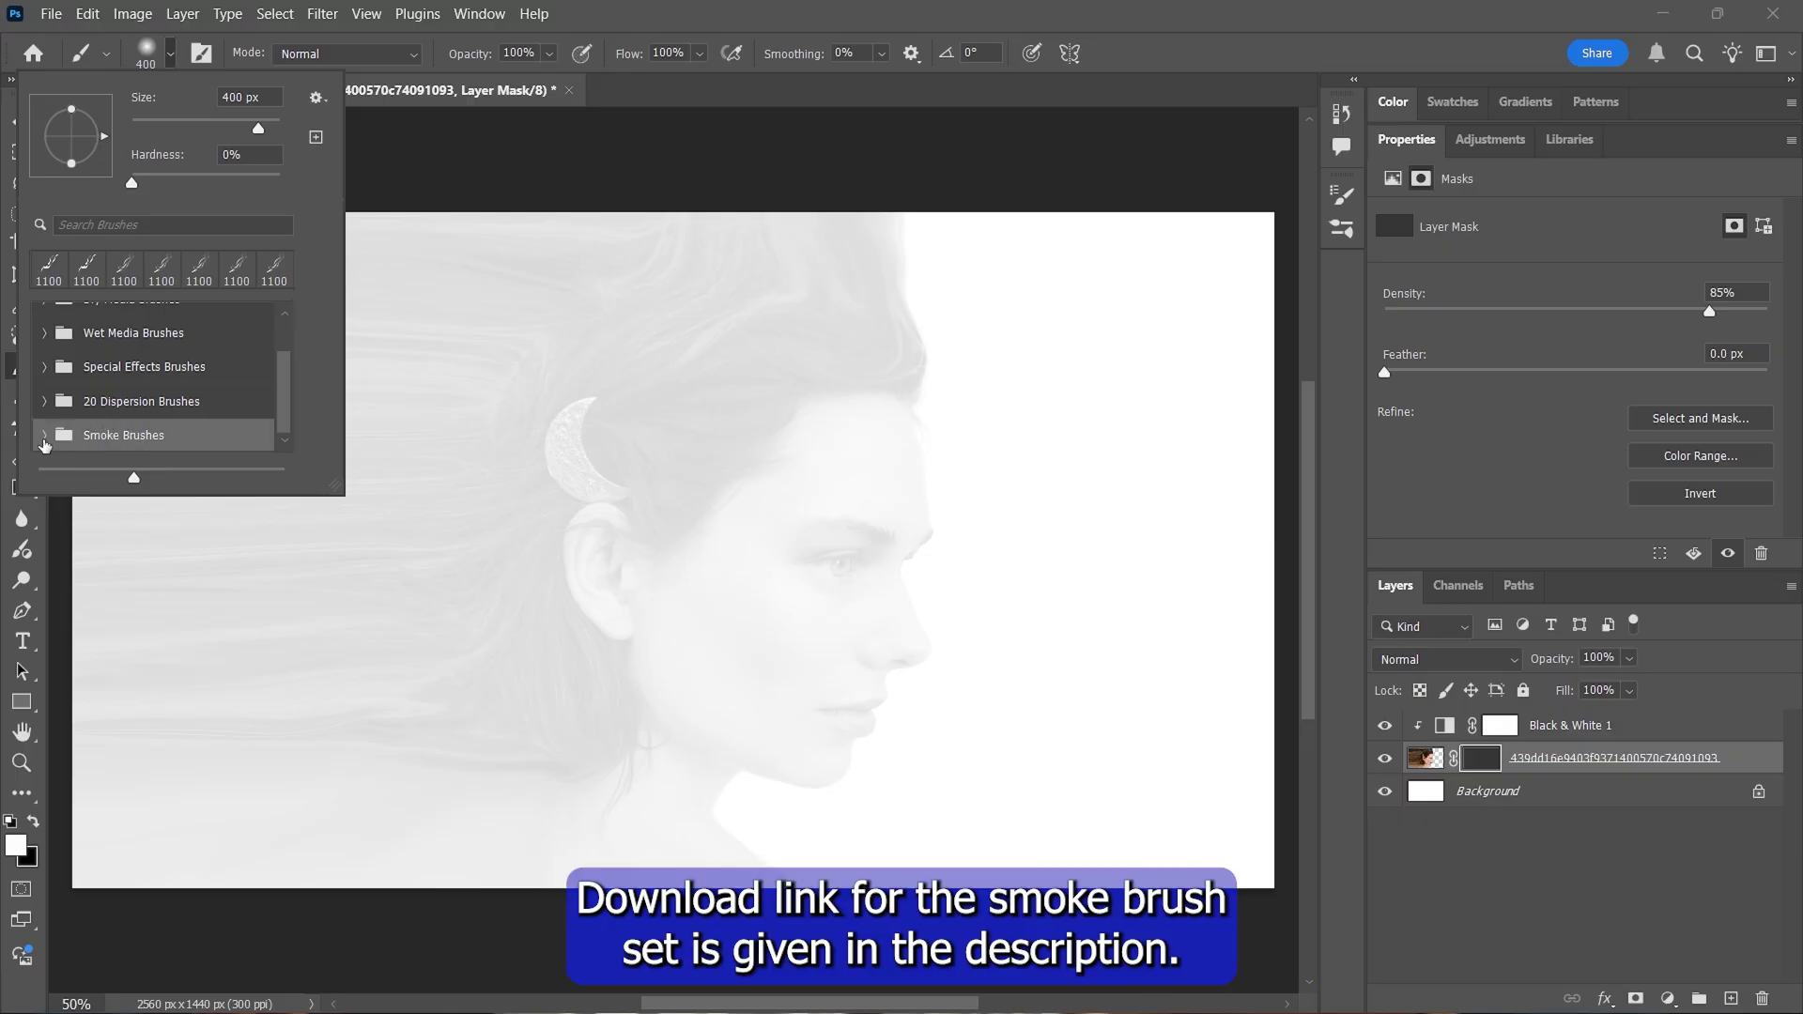
pyautogui.click(43, 436)
pyautogui.scroll(-5, 193, 367)
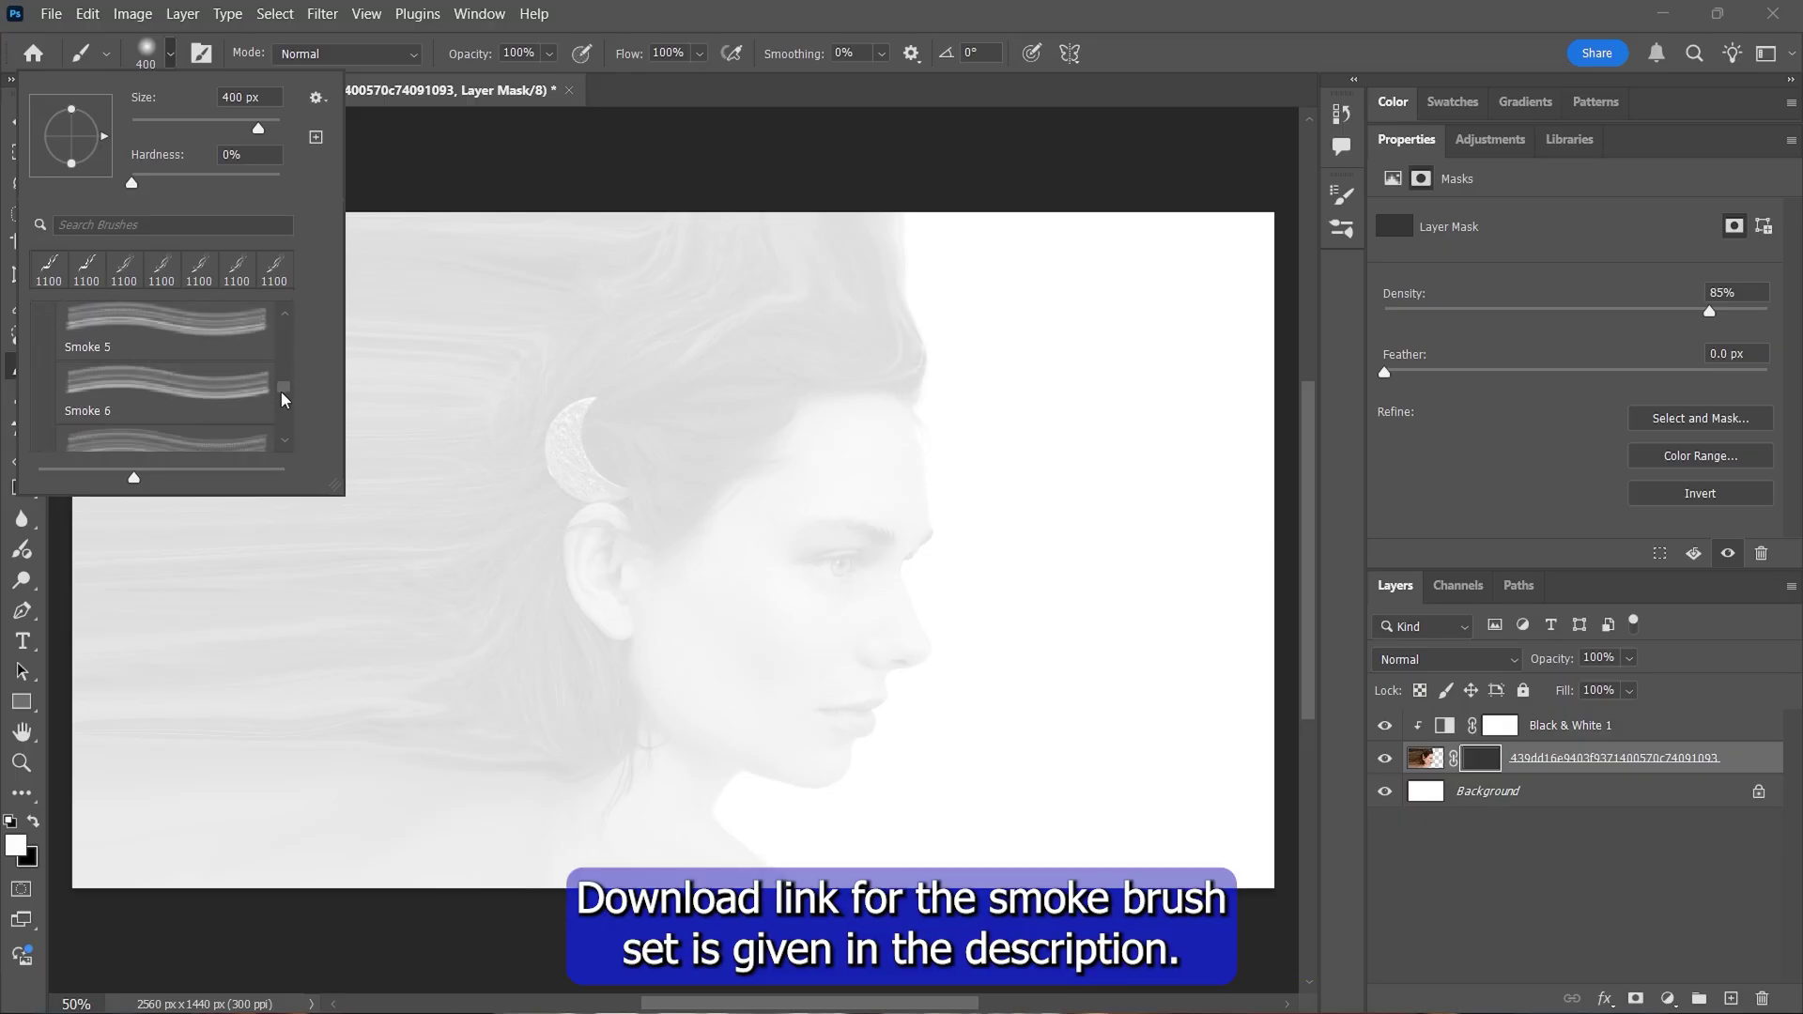
pyautogui.doubleClick(183, 357)
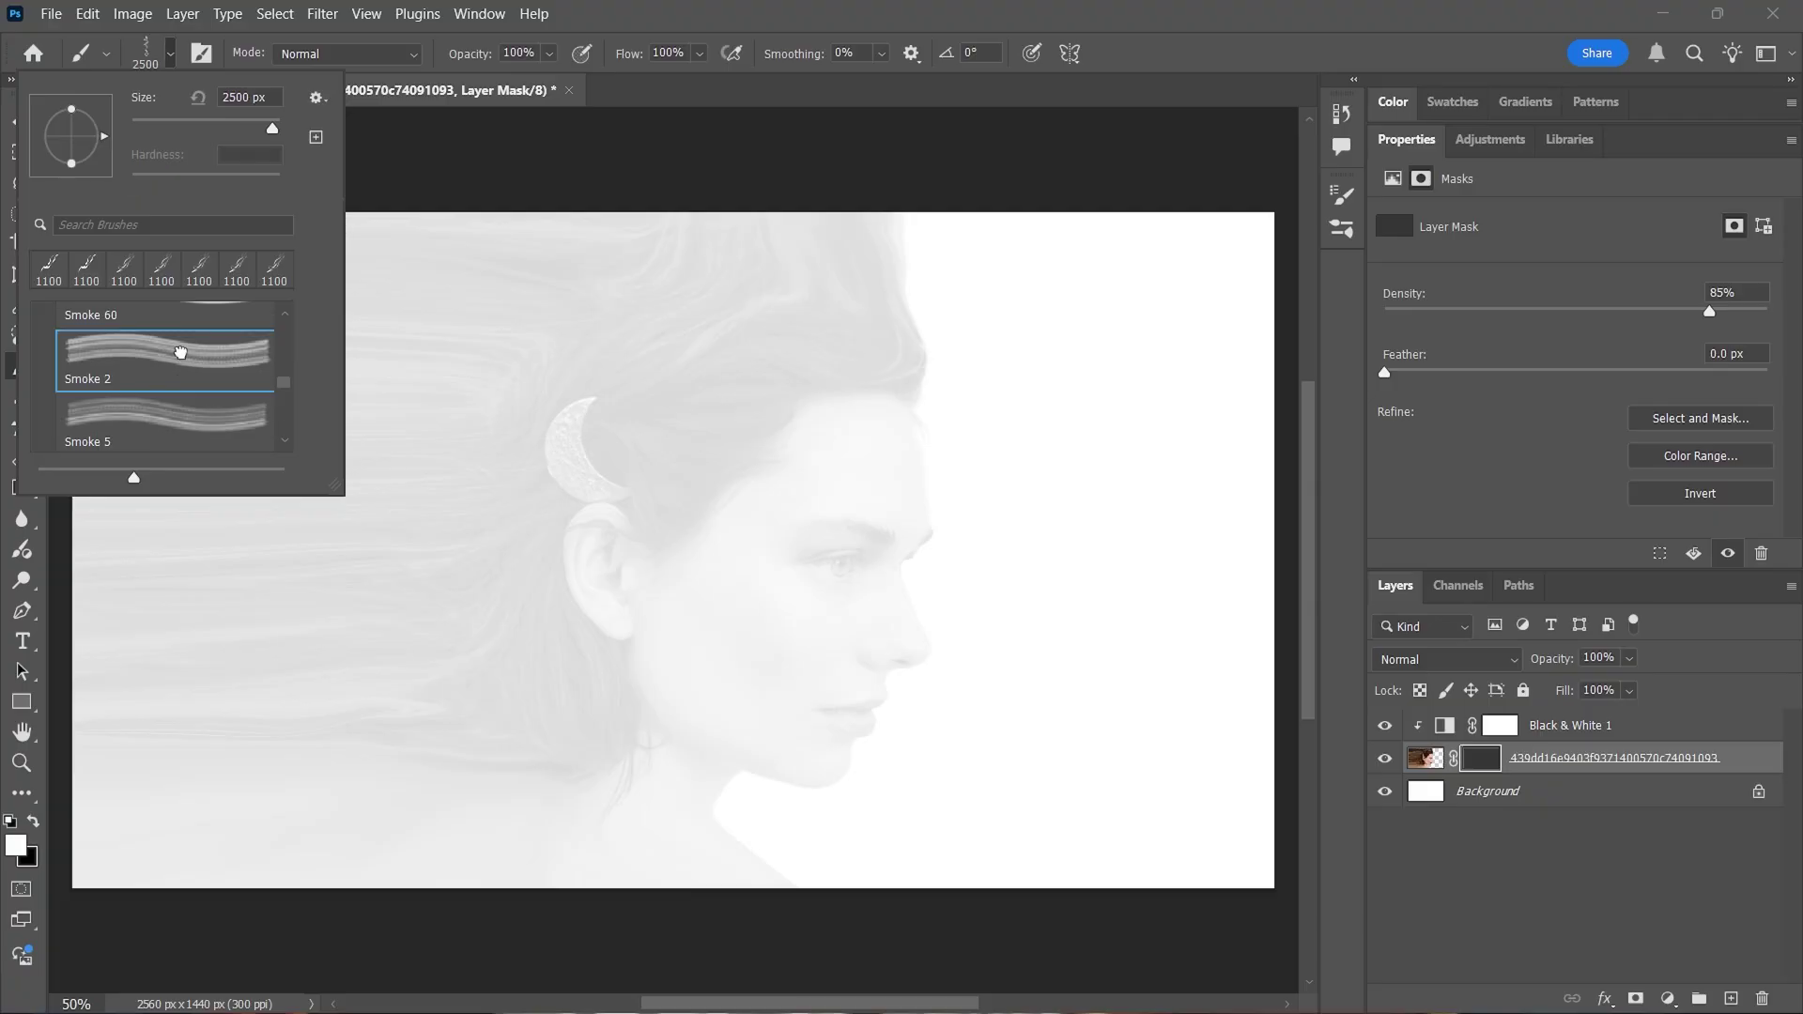
# Step: Stamp a 1600 px smoke wisp over the hair and face, then a rotated 1100 px Smoke 49 above the head
pyautogui.press(']')
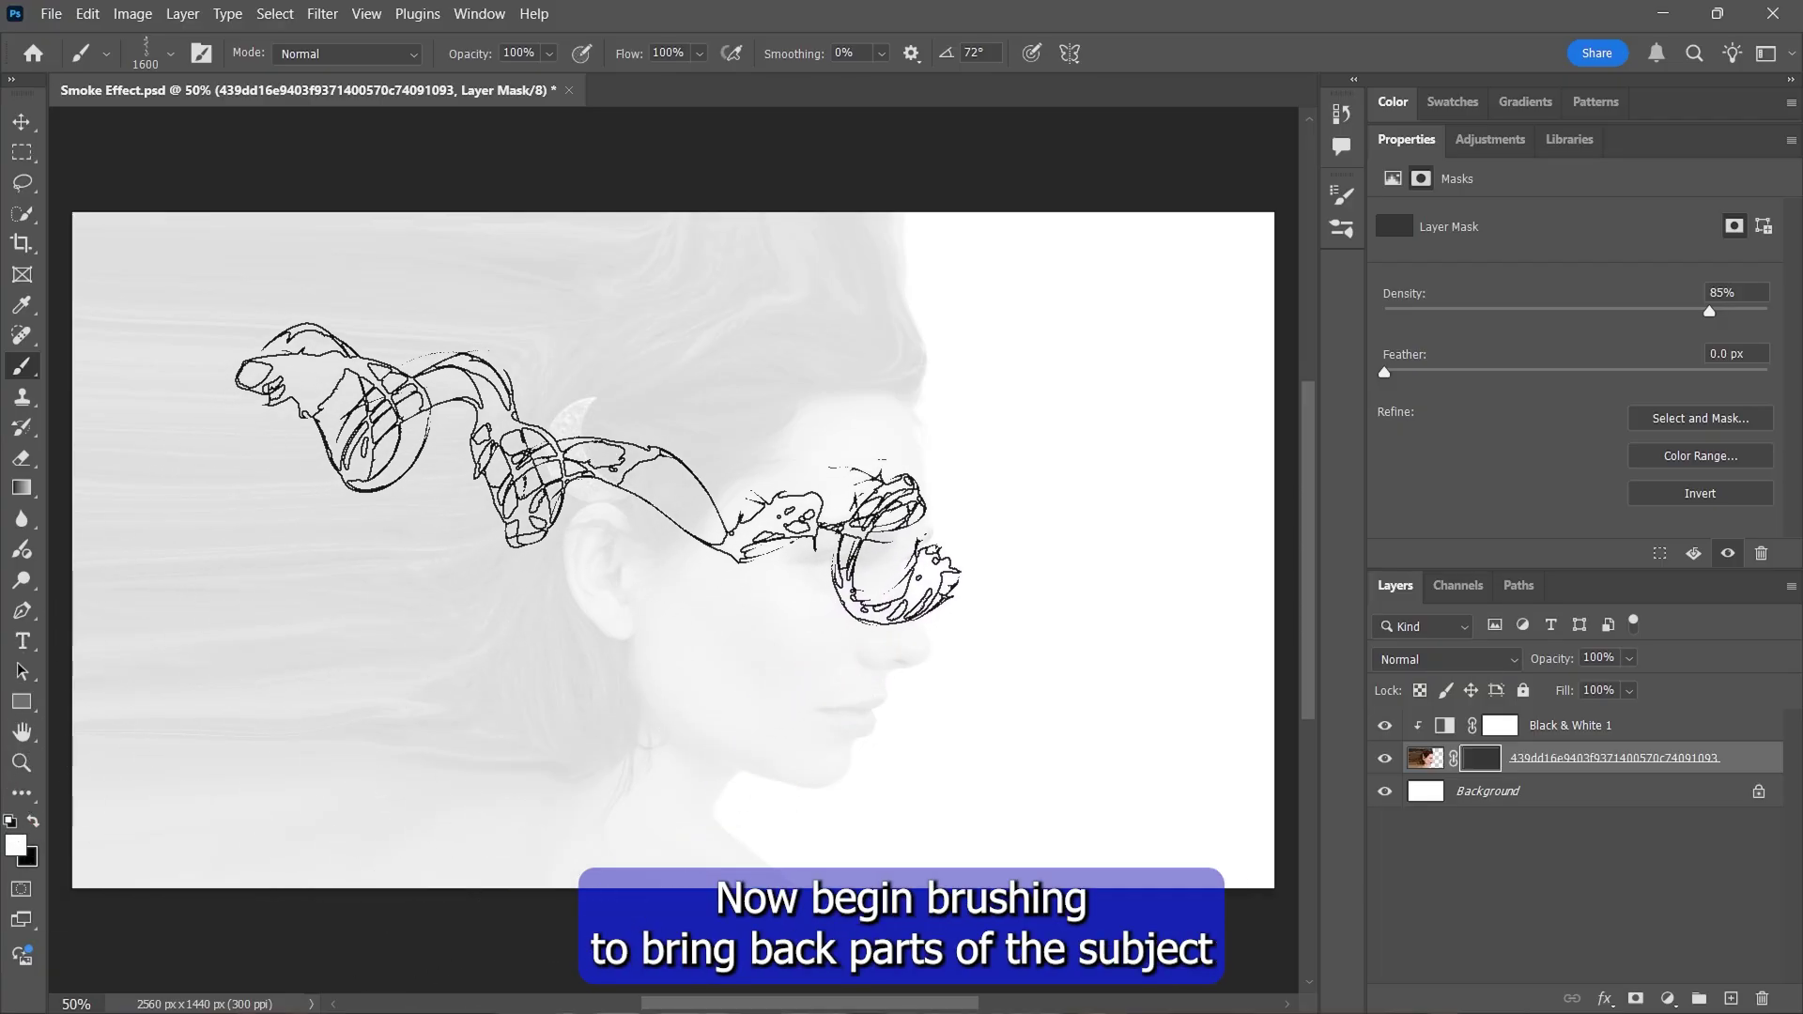
pyautogui.click(601, 475)
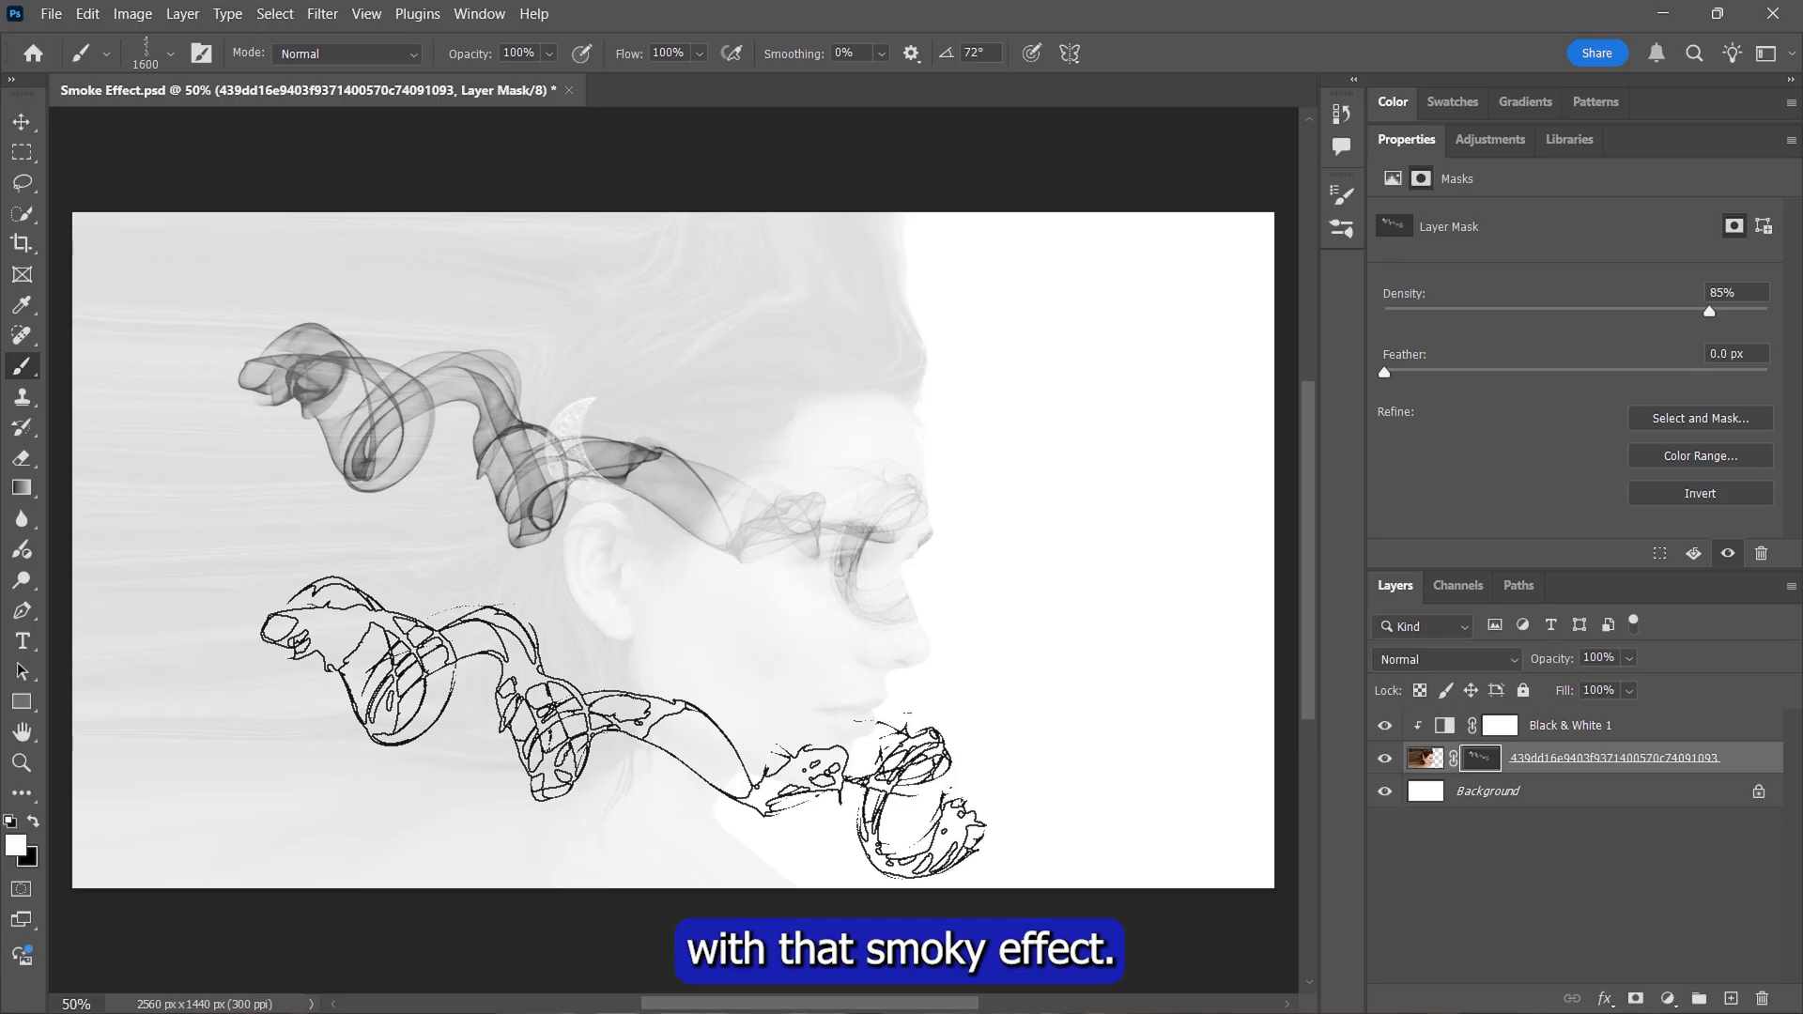
pyautogui.click(170, 53)
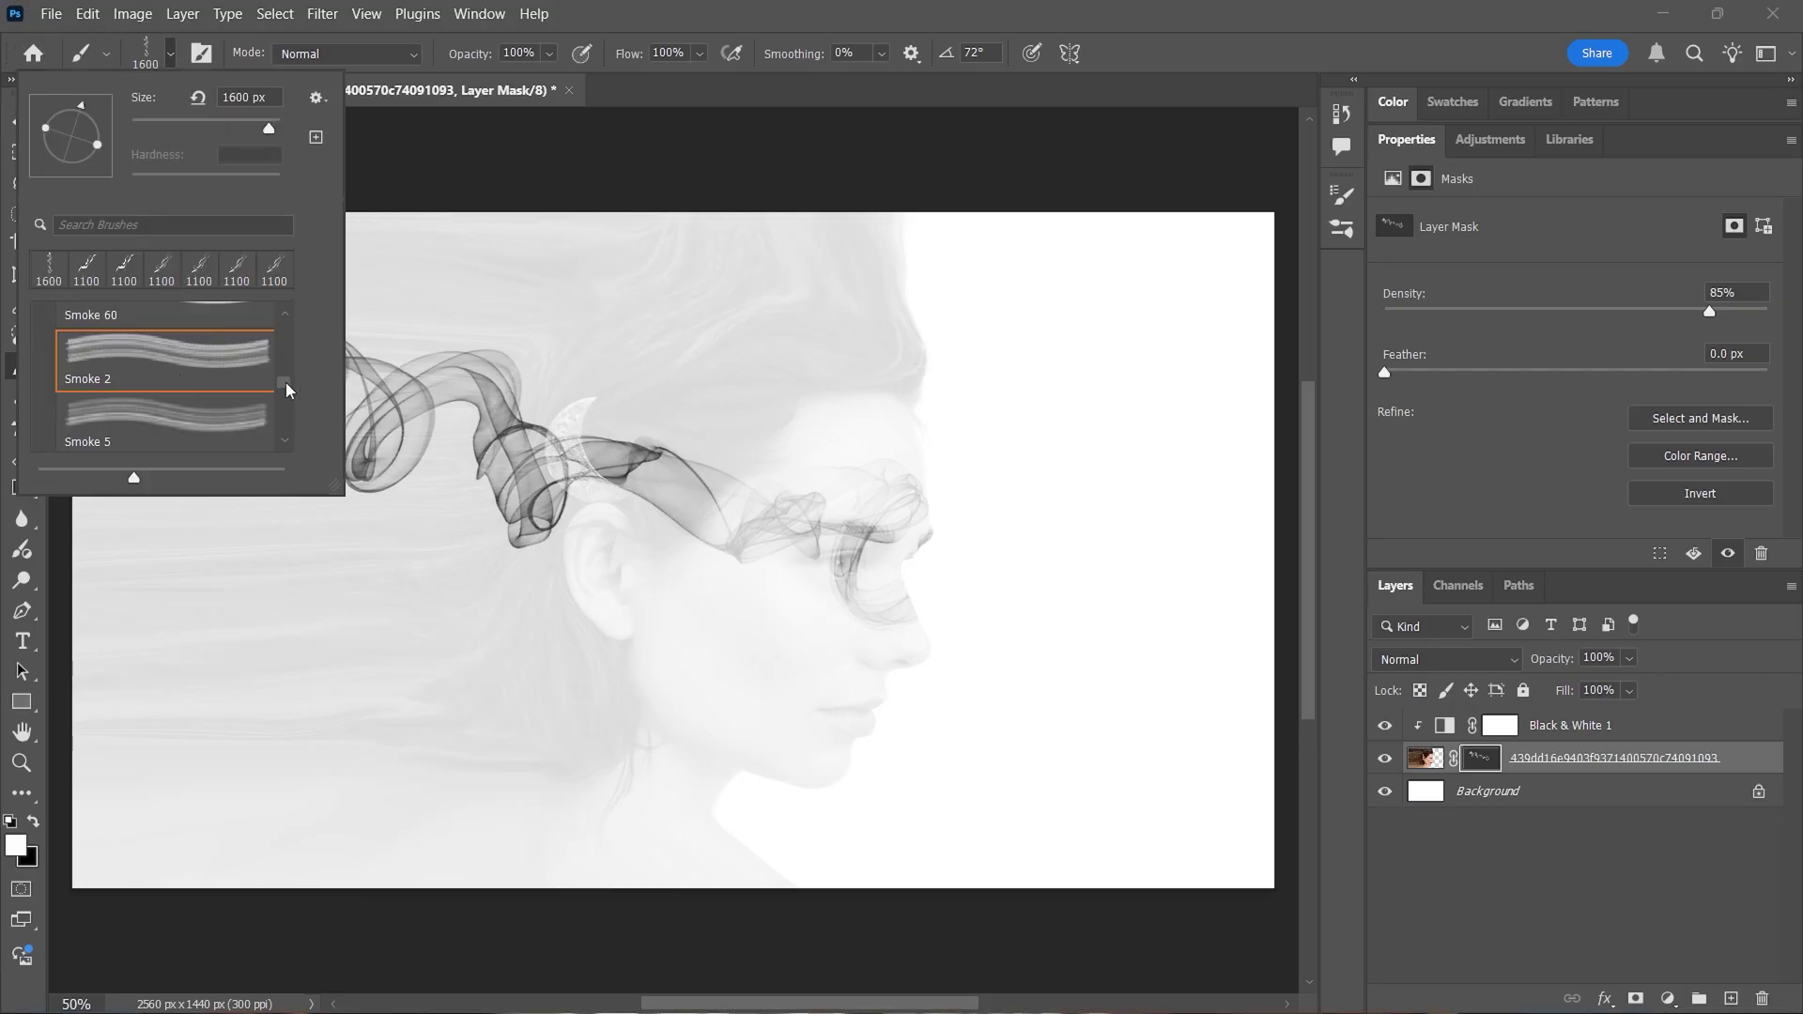
pyautogui.scroll(5, 288, 391)
pyautogui.click(173, 359)
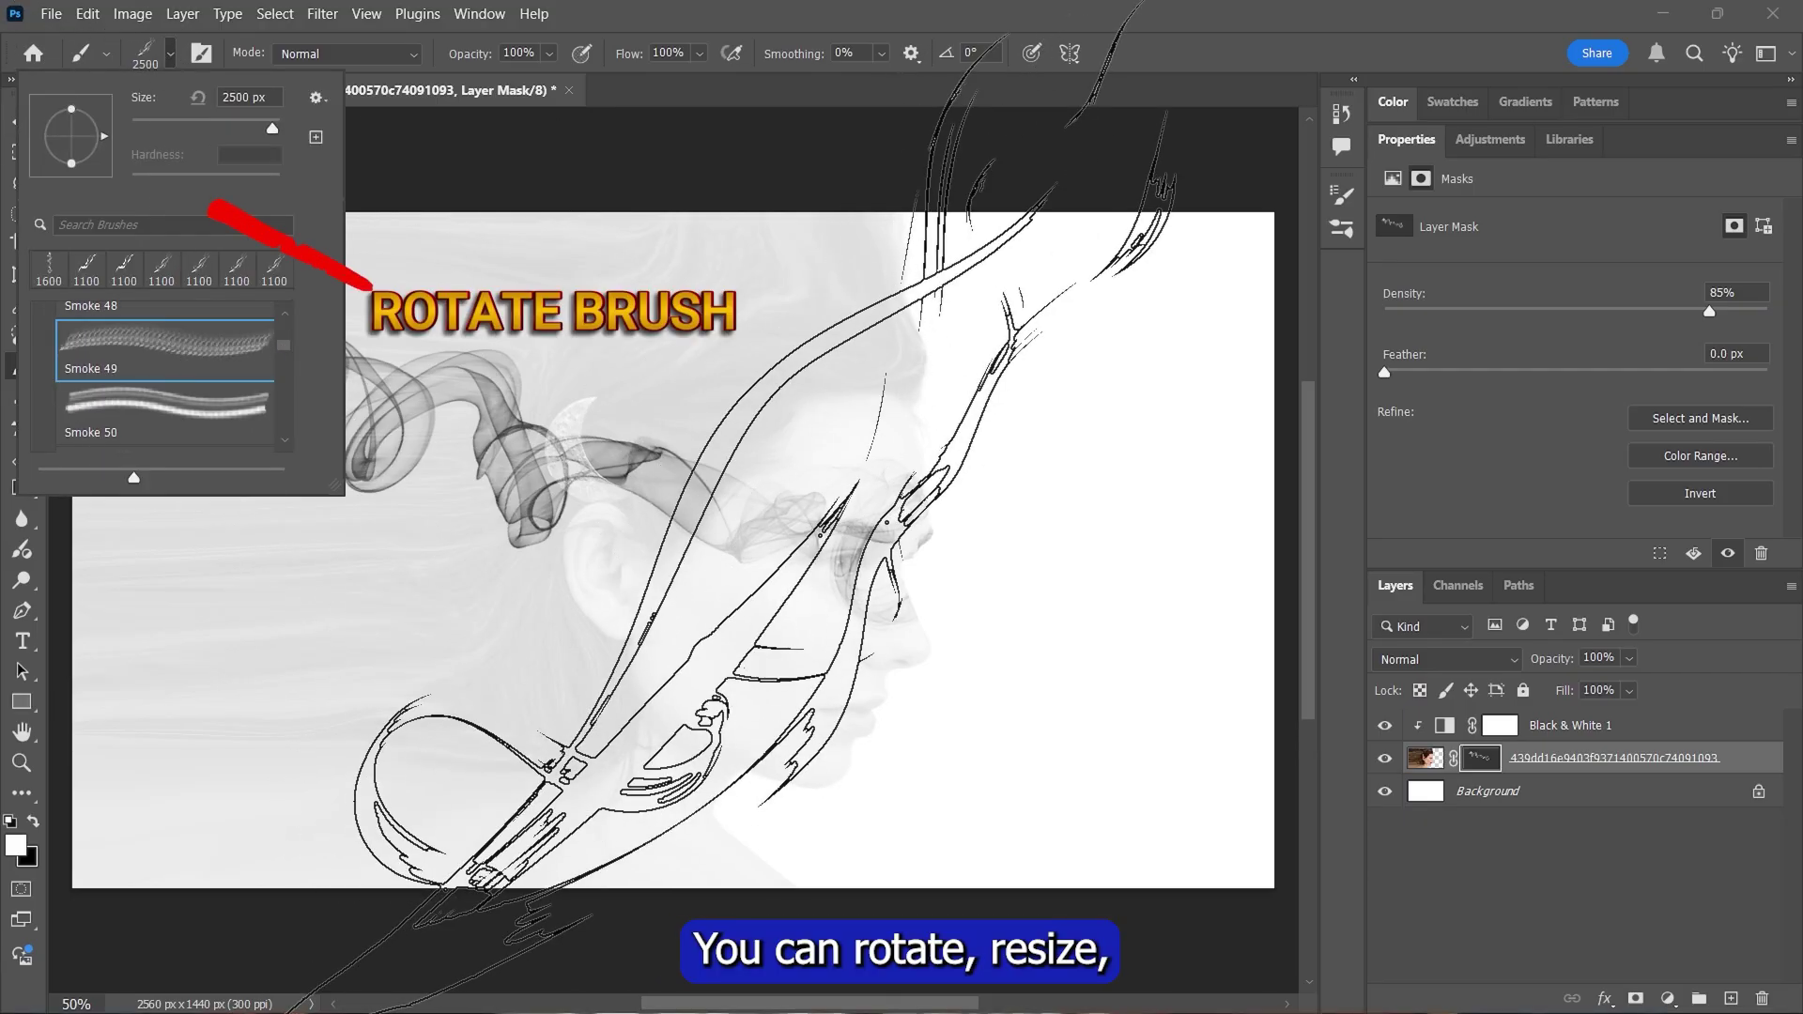
pyautogui.moveTo(57, 115); pyautogui.dragTo(55, 115)
pyautogui.press('Return')
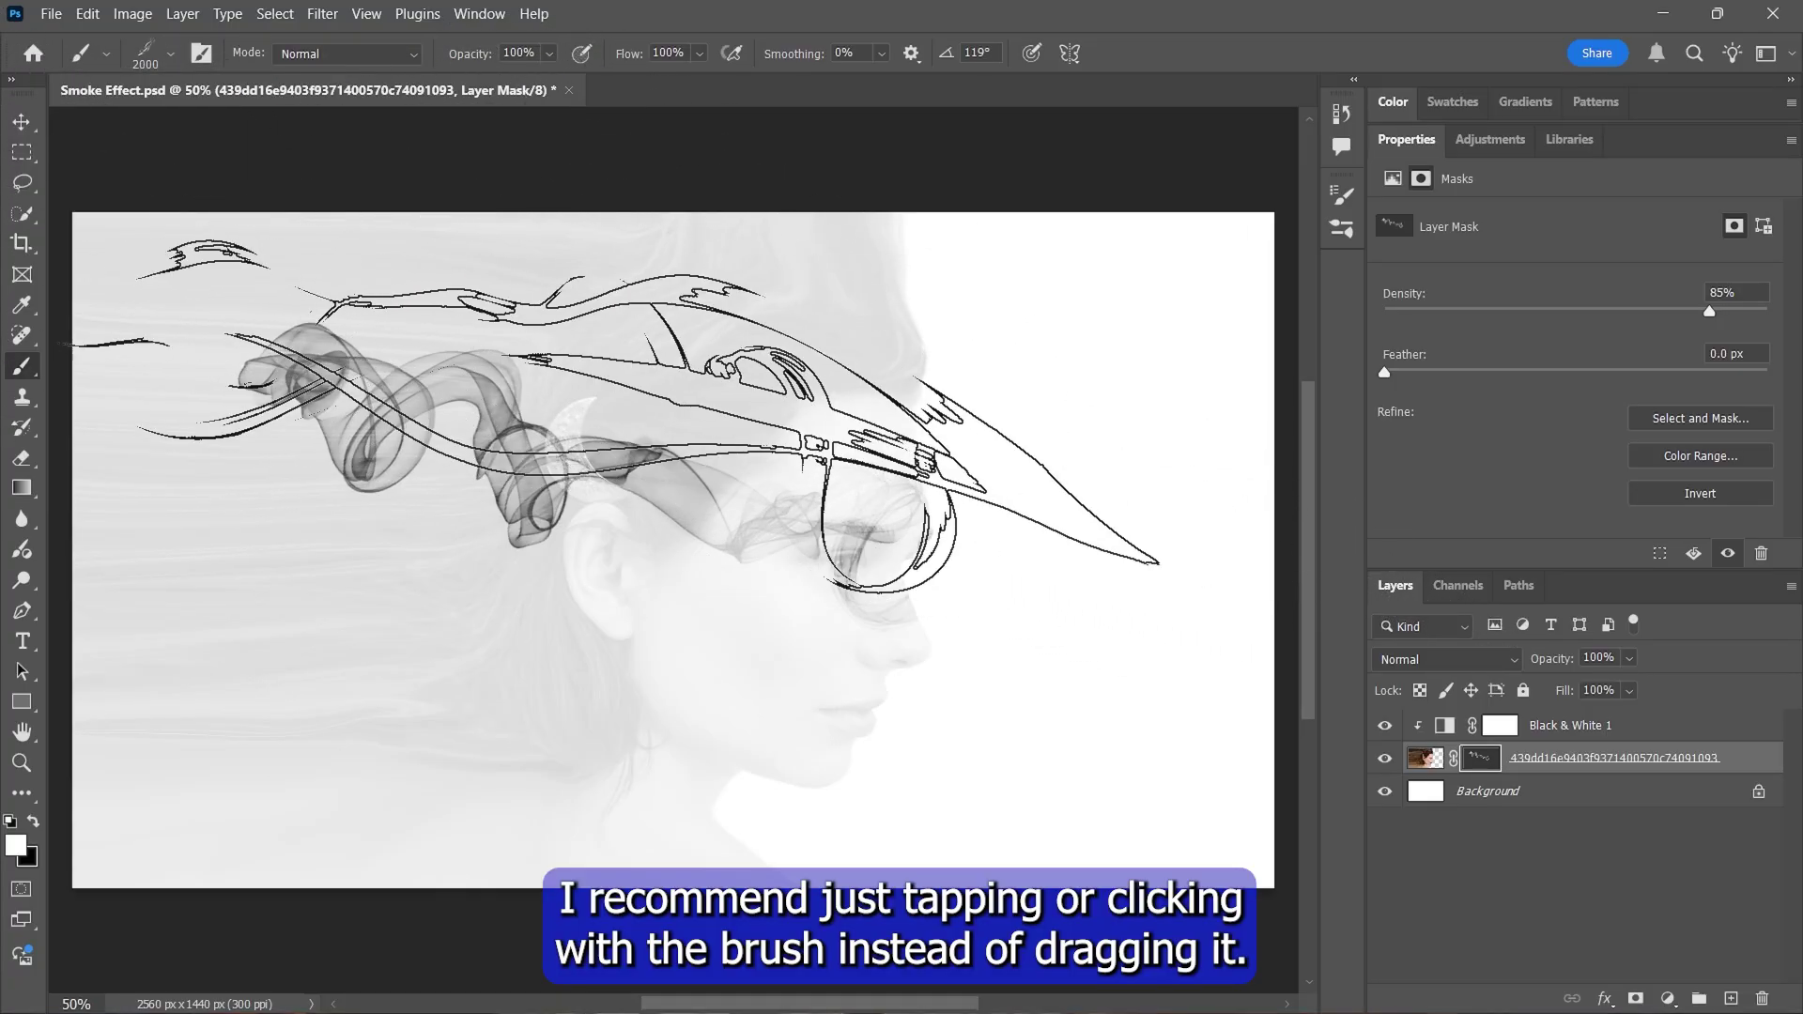
pyautogui.press('[')
pyautogui.press('[')
pyautogui.press('[')
pyautogui.press('[')
pyautogui.press('[')
pyautogui.press('[')
pyautogui.press('[')
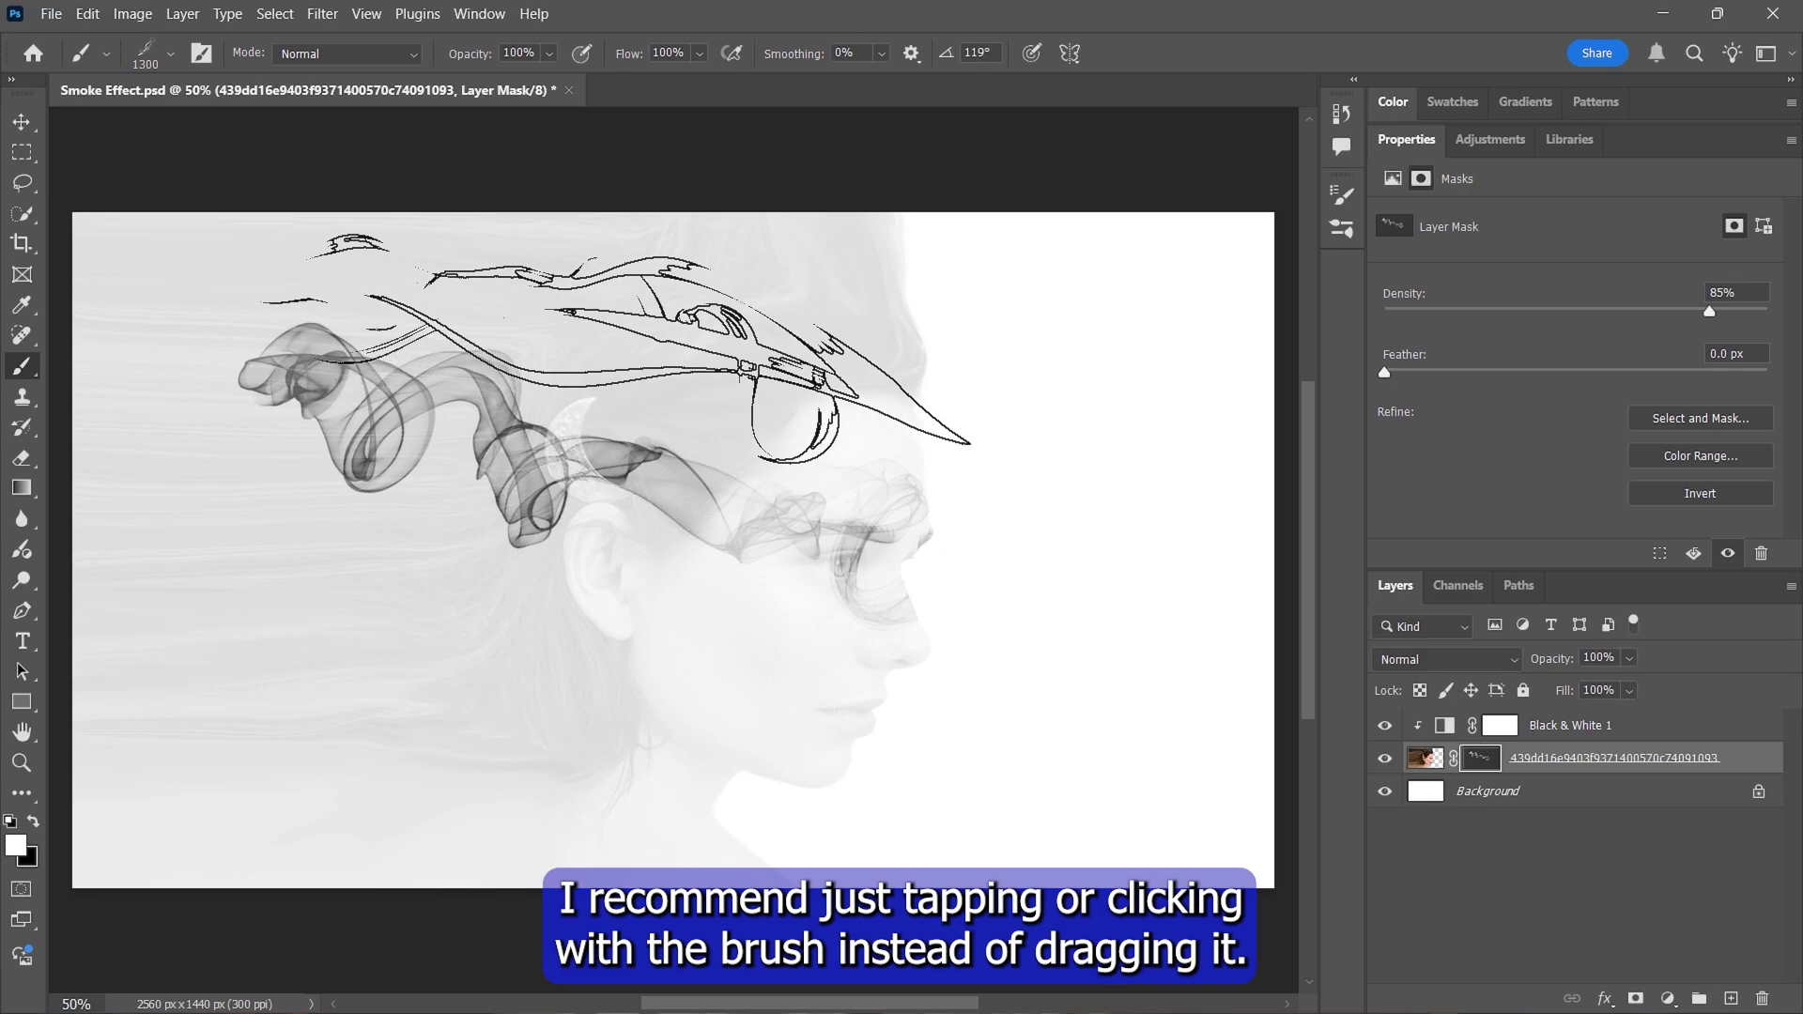
pyautogui.press('[')
pyautogui.press('[')
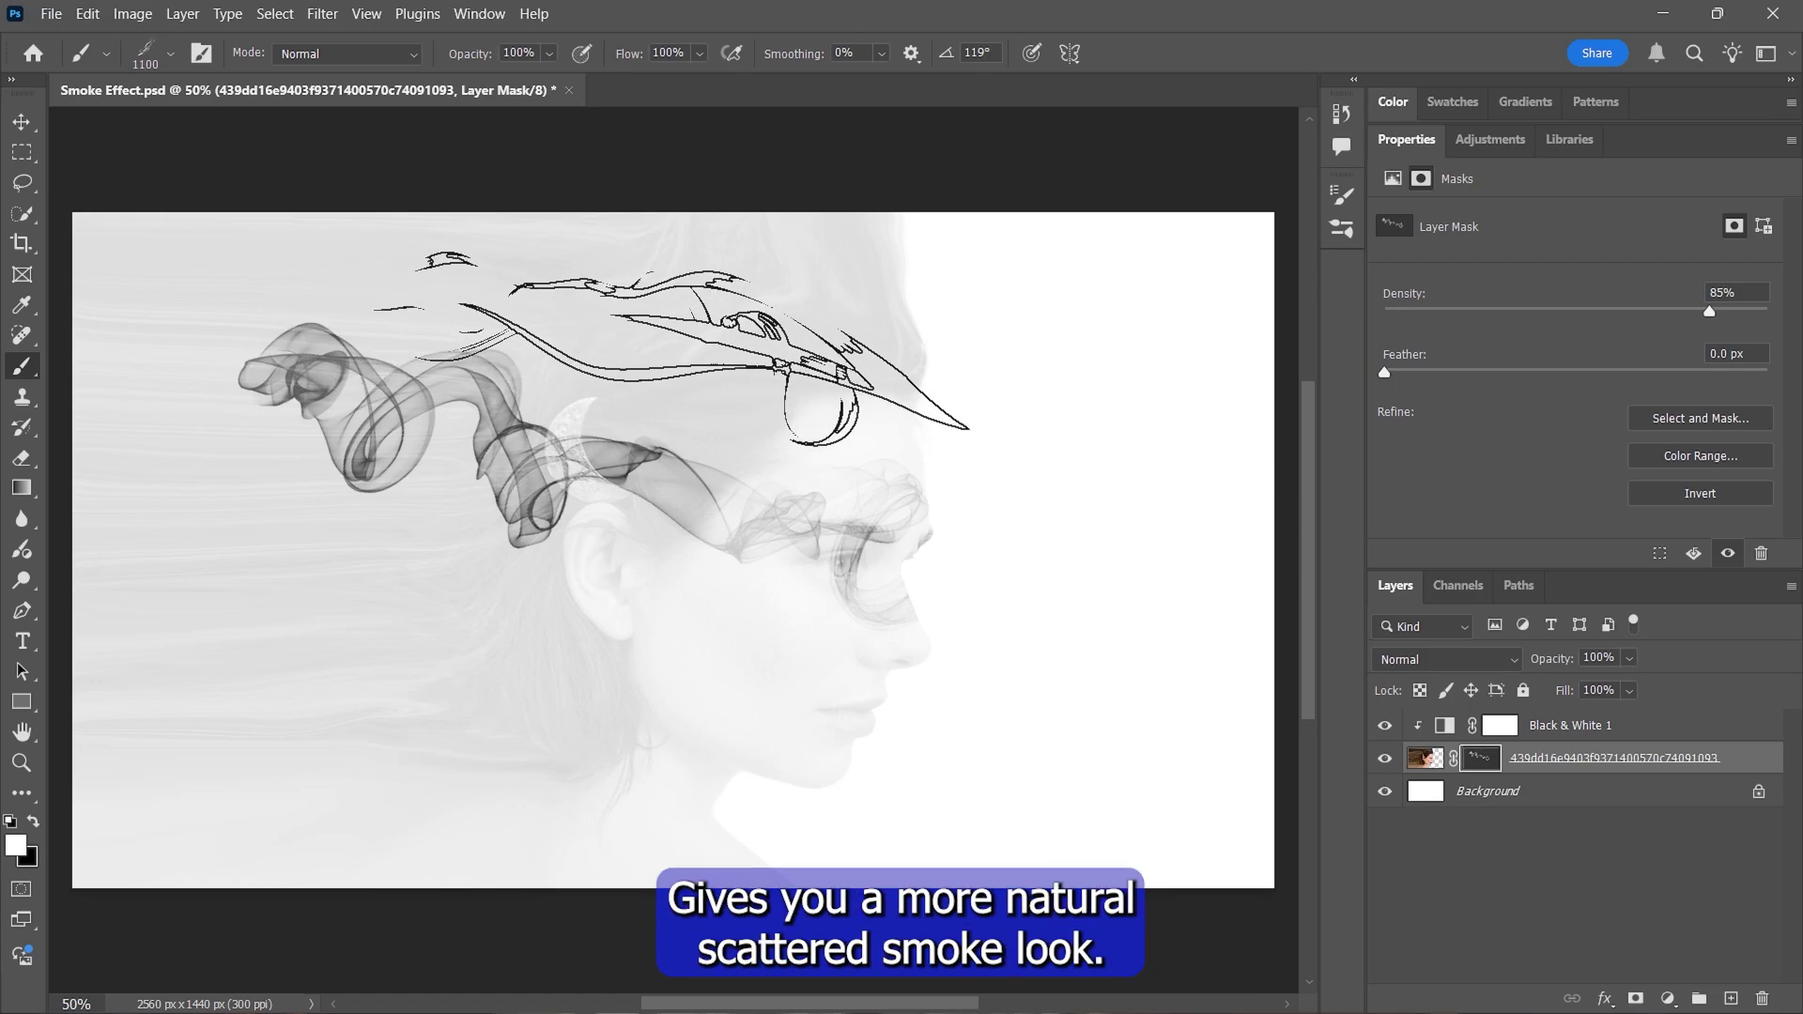
pyautogui.click(671, 350)
# Step: Stamp a rotated Smoke 52 wisp at 1200 px across the lower face
pyautogui.press('Right')
pyautogui.press('Right')
pyautogui.press('Right')
pyautogui.press('Right')
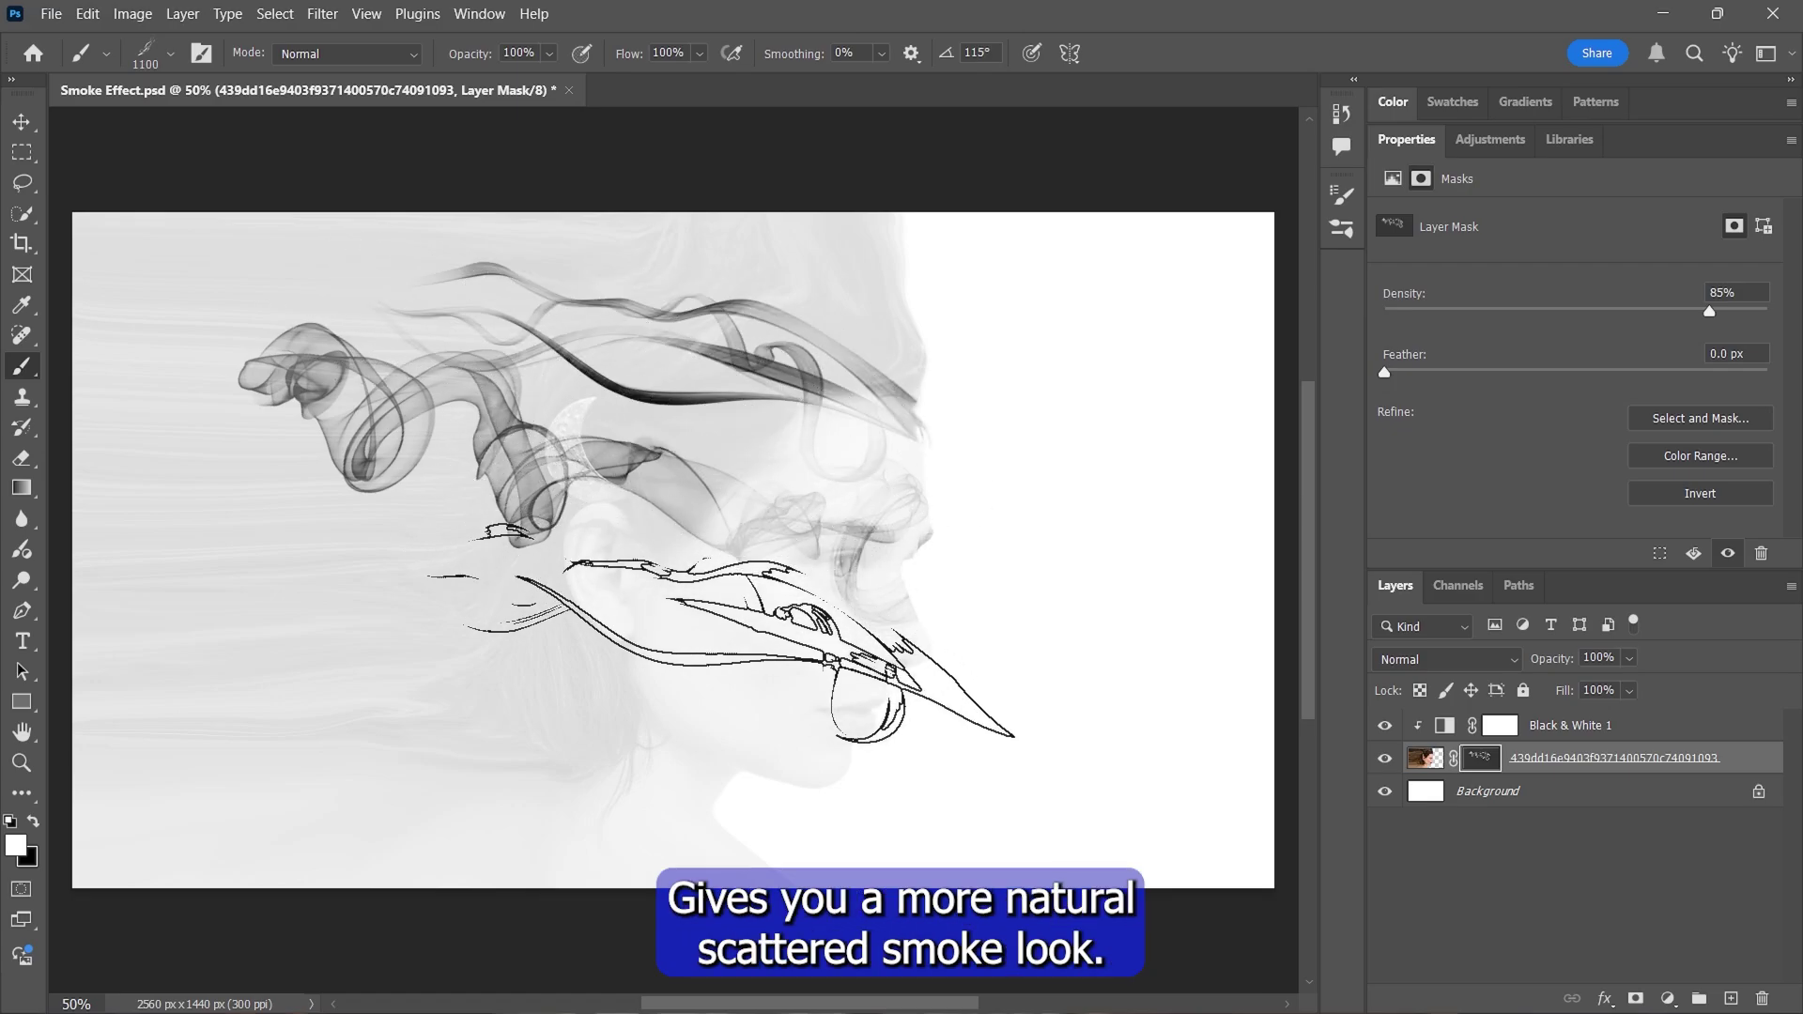
pyautogui.click(171, 54)
pyautogui.click(165, 406)
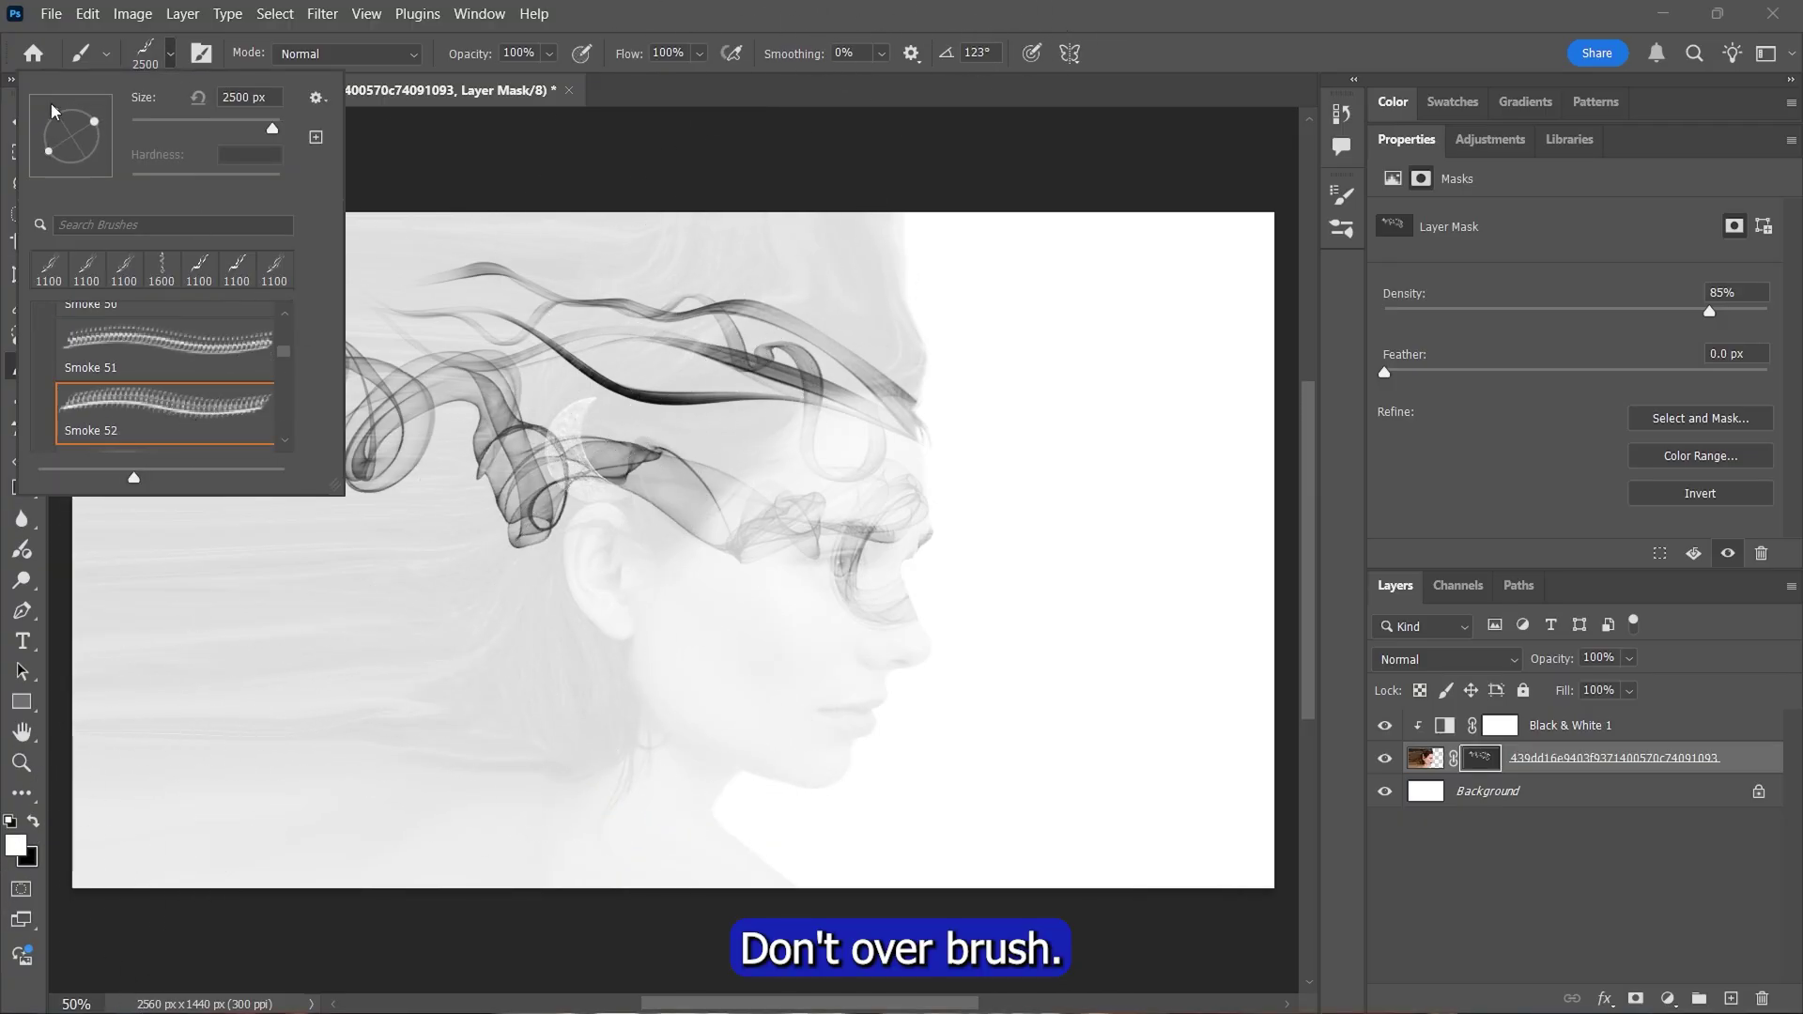
pyautogui.moveTo(51, 111); pyautogui.dragTo(58, 105)
pyautogui.moveTo(272, 128); pyautogui.dragTo(213, 121)
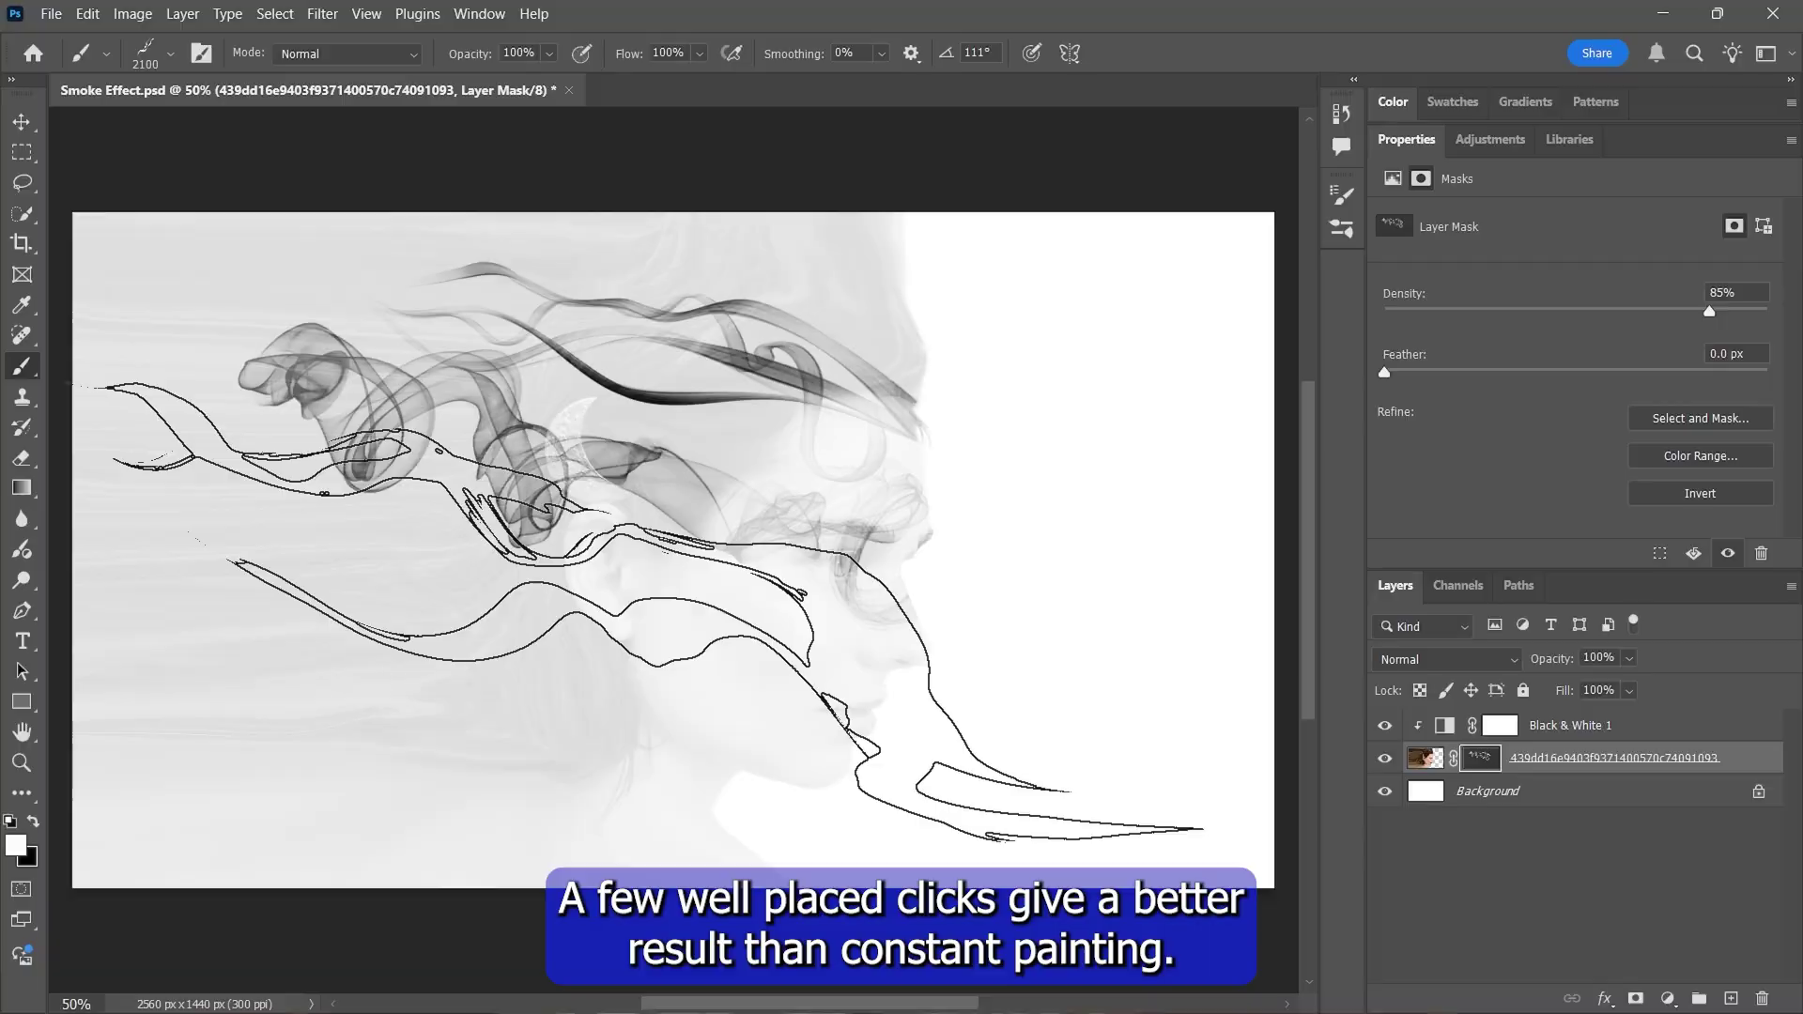
pyautogui.press('[')
pyautogui.press('[')
pyautogui.press('[')
pyautogui.press('[')
pyautogui.press('[')
pyautogui.press('[')
pyautogui.press('[')
pyautogui.press('[')
pyautogui.press('[')
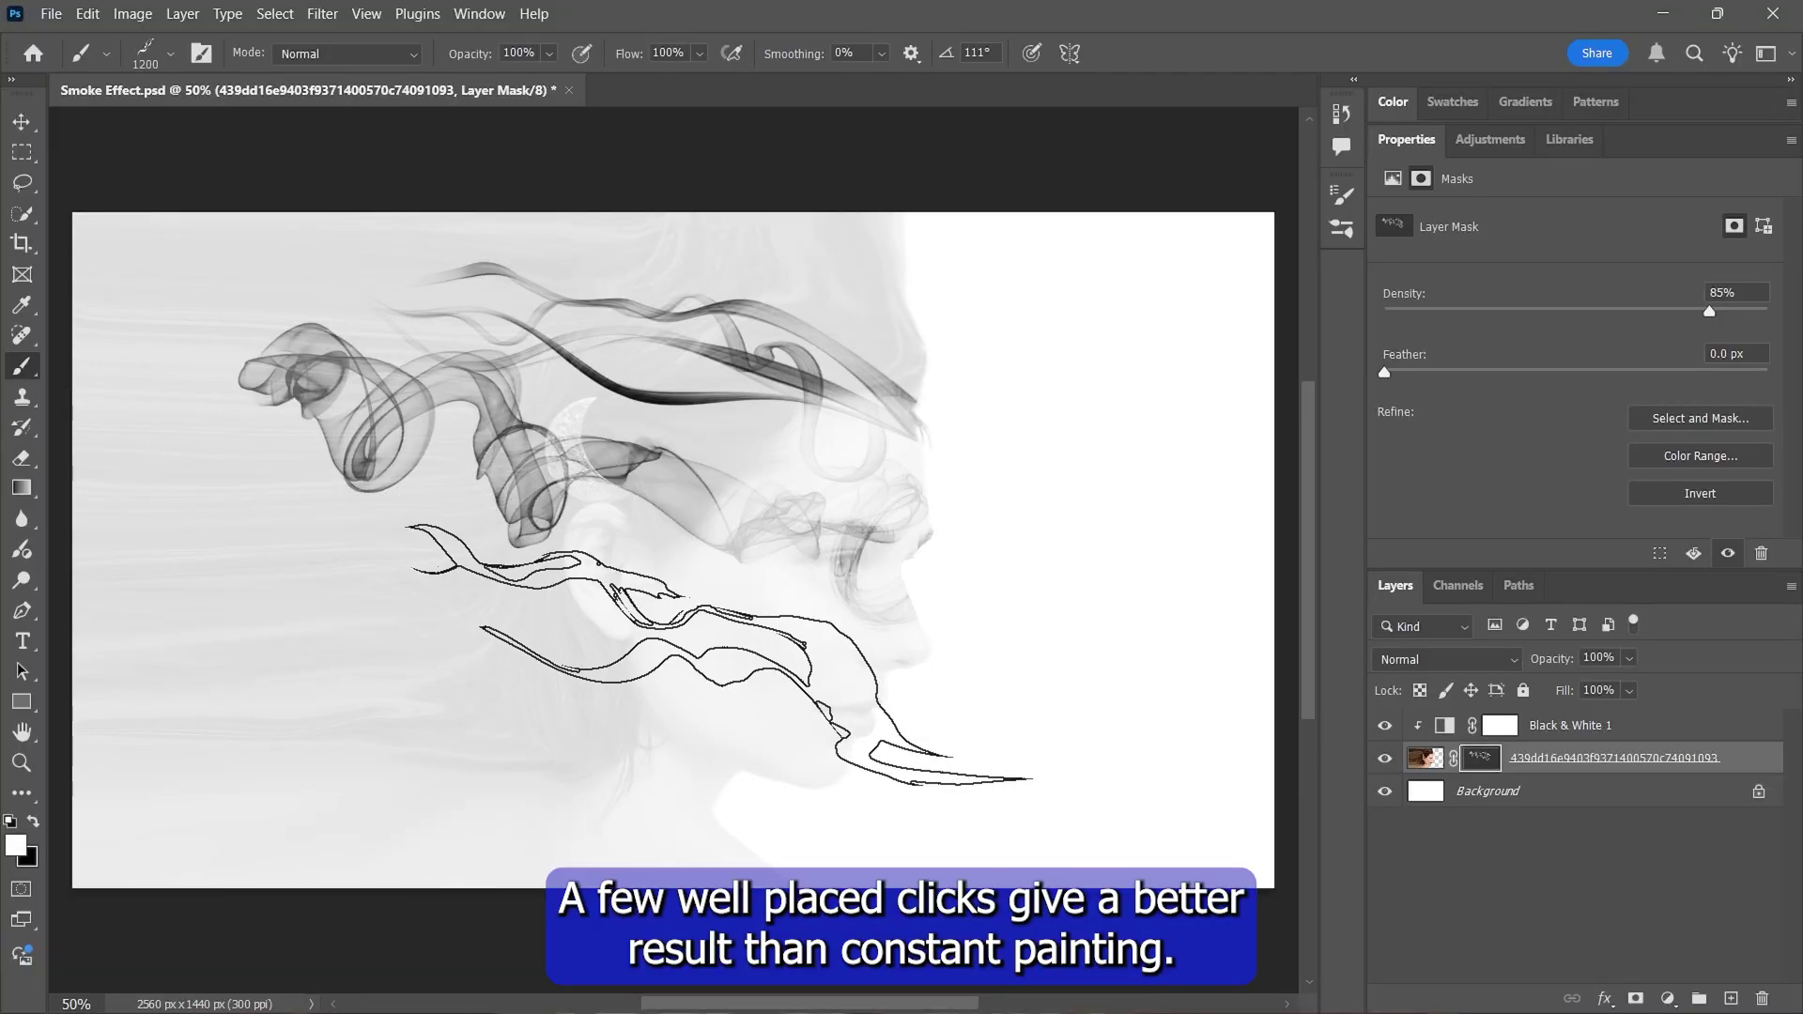
pyautogui.click(719, 653)
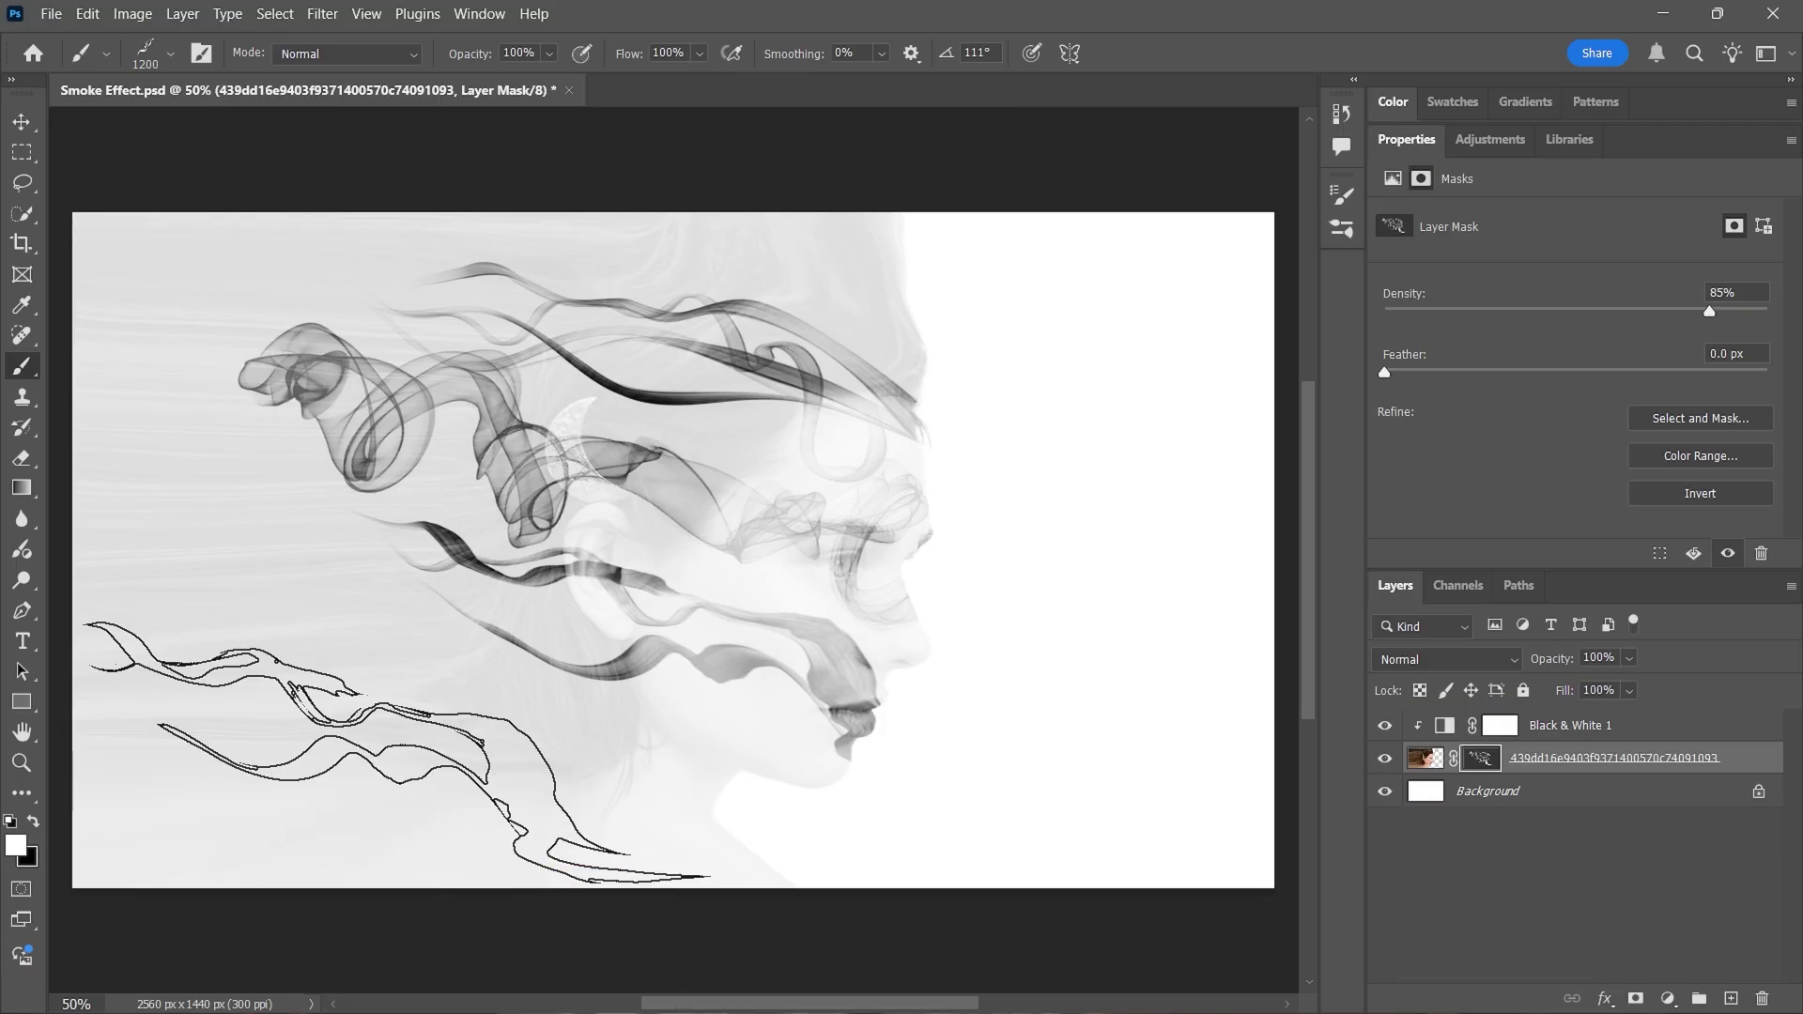
# Step: Cycle through more smoke brush presets, including Smoke 55, for further wisps
pyautogui.click(170, 53)
pyautogui.doubleClick(141, 406)
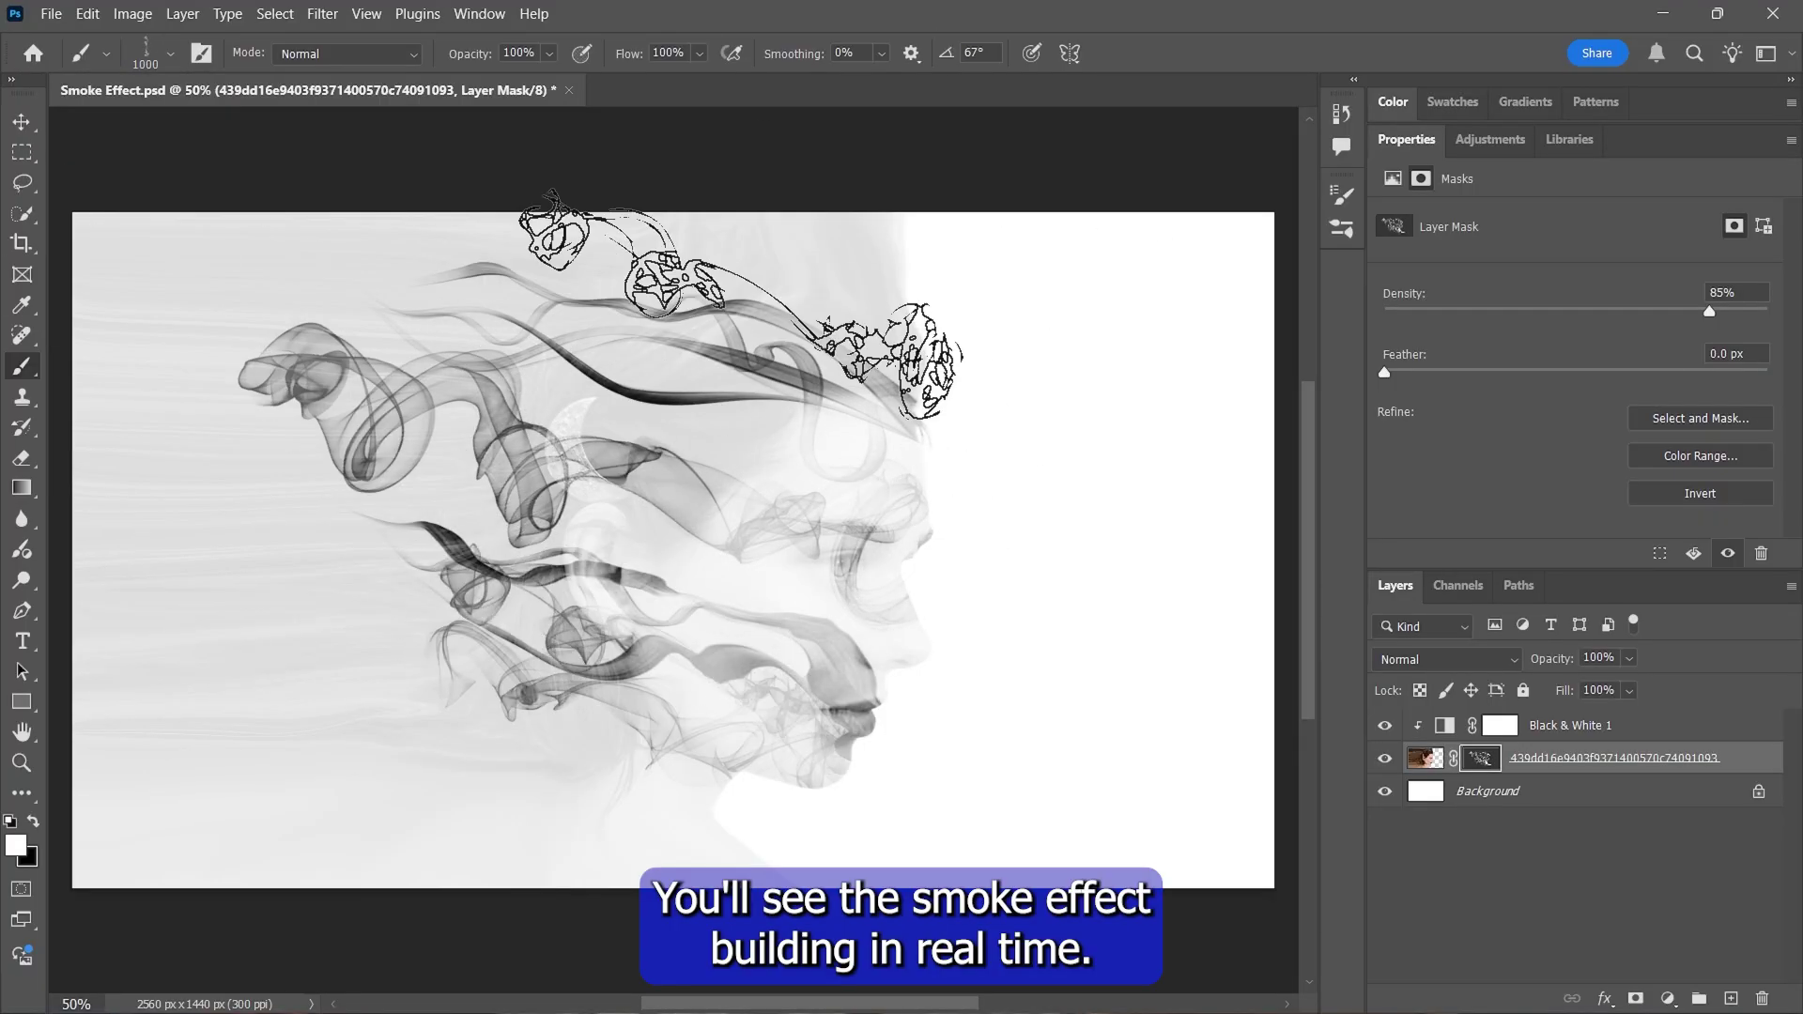
pyautogui.click(170, 53)
pyautogui.click(181, 375)
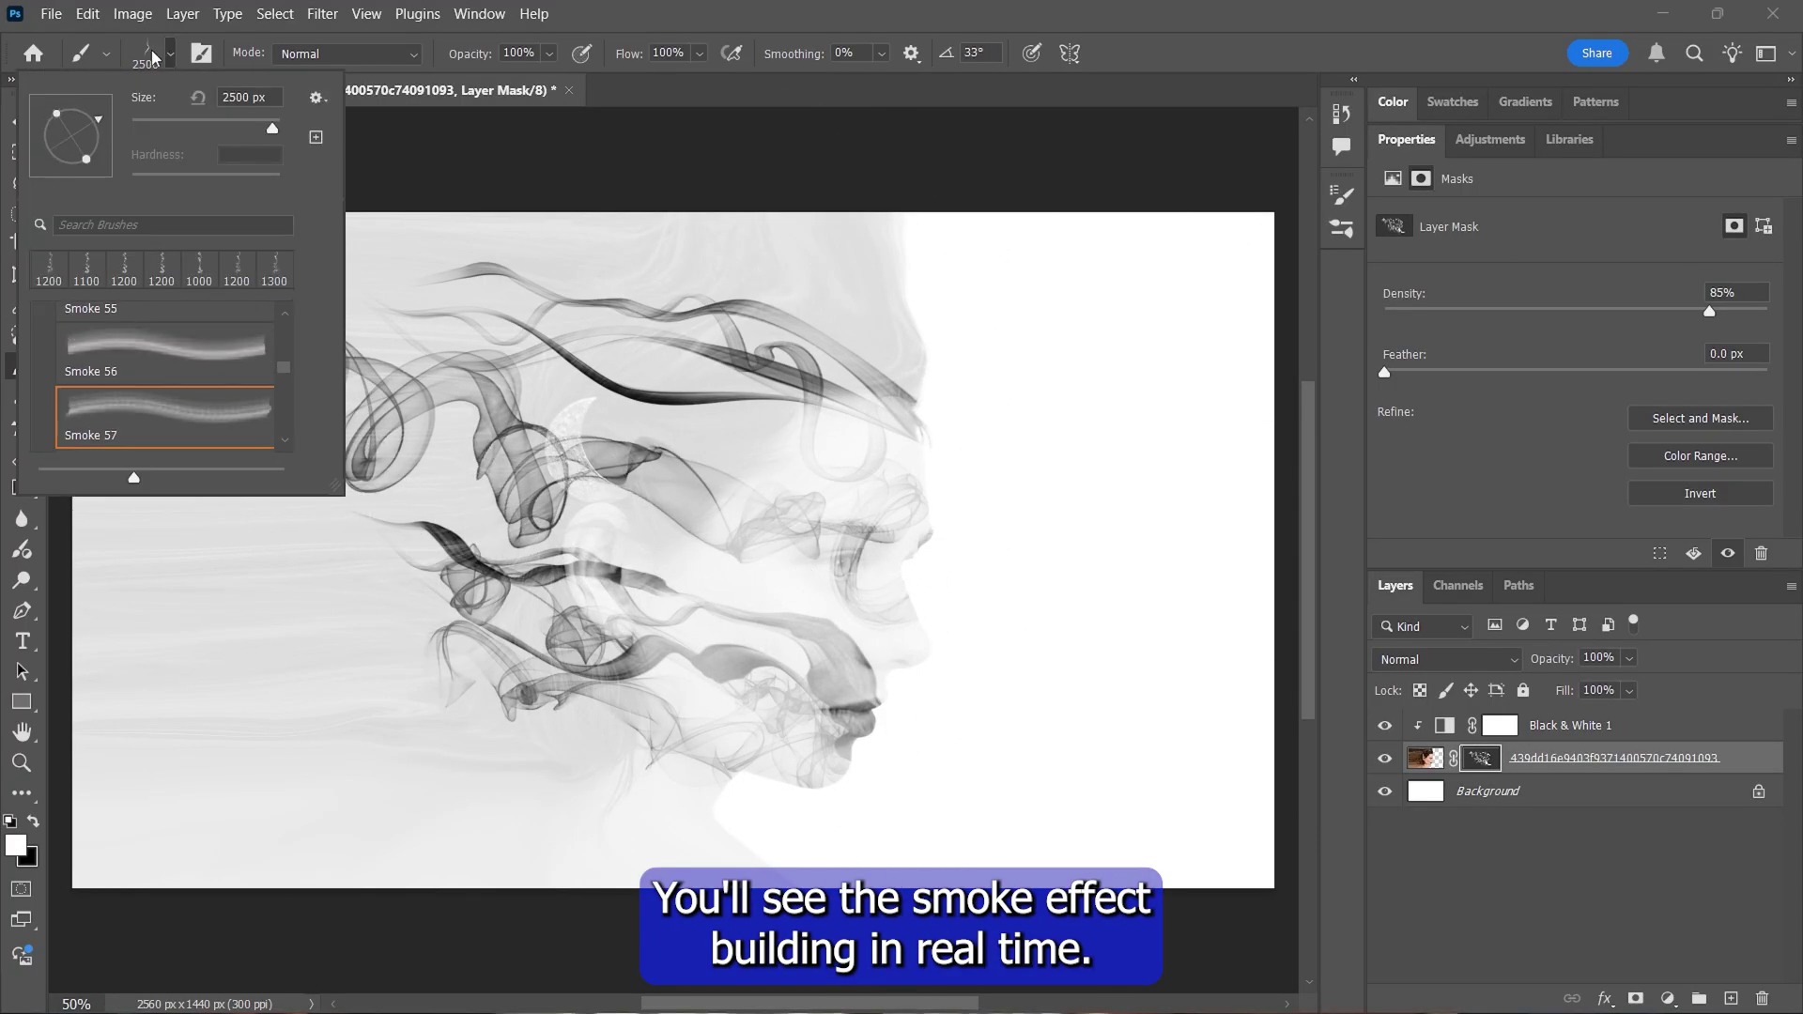
pyautogui.doubleClick(166, 434)
pyautogui.click(170, 54)
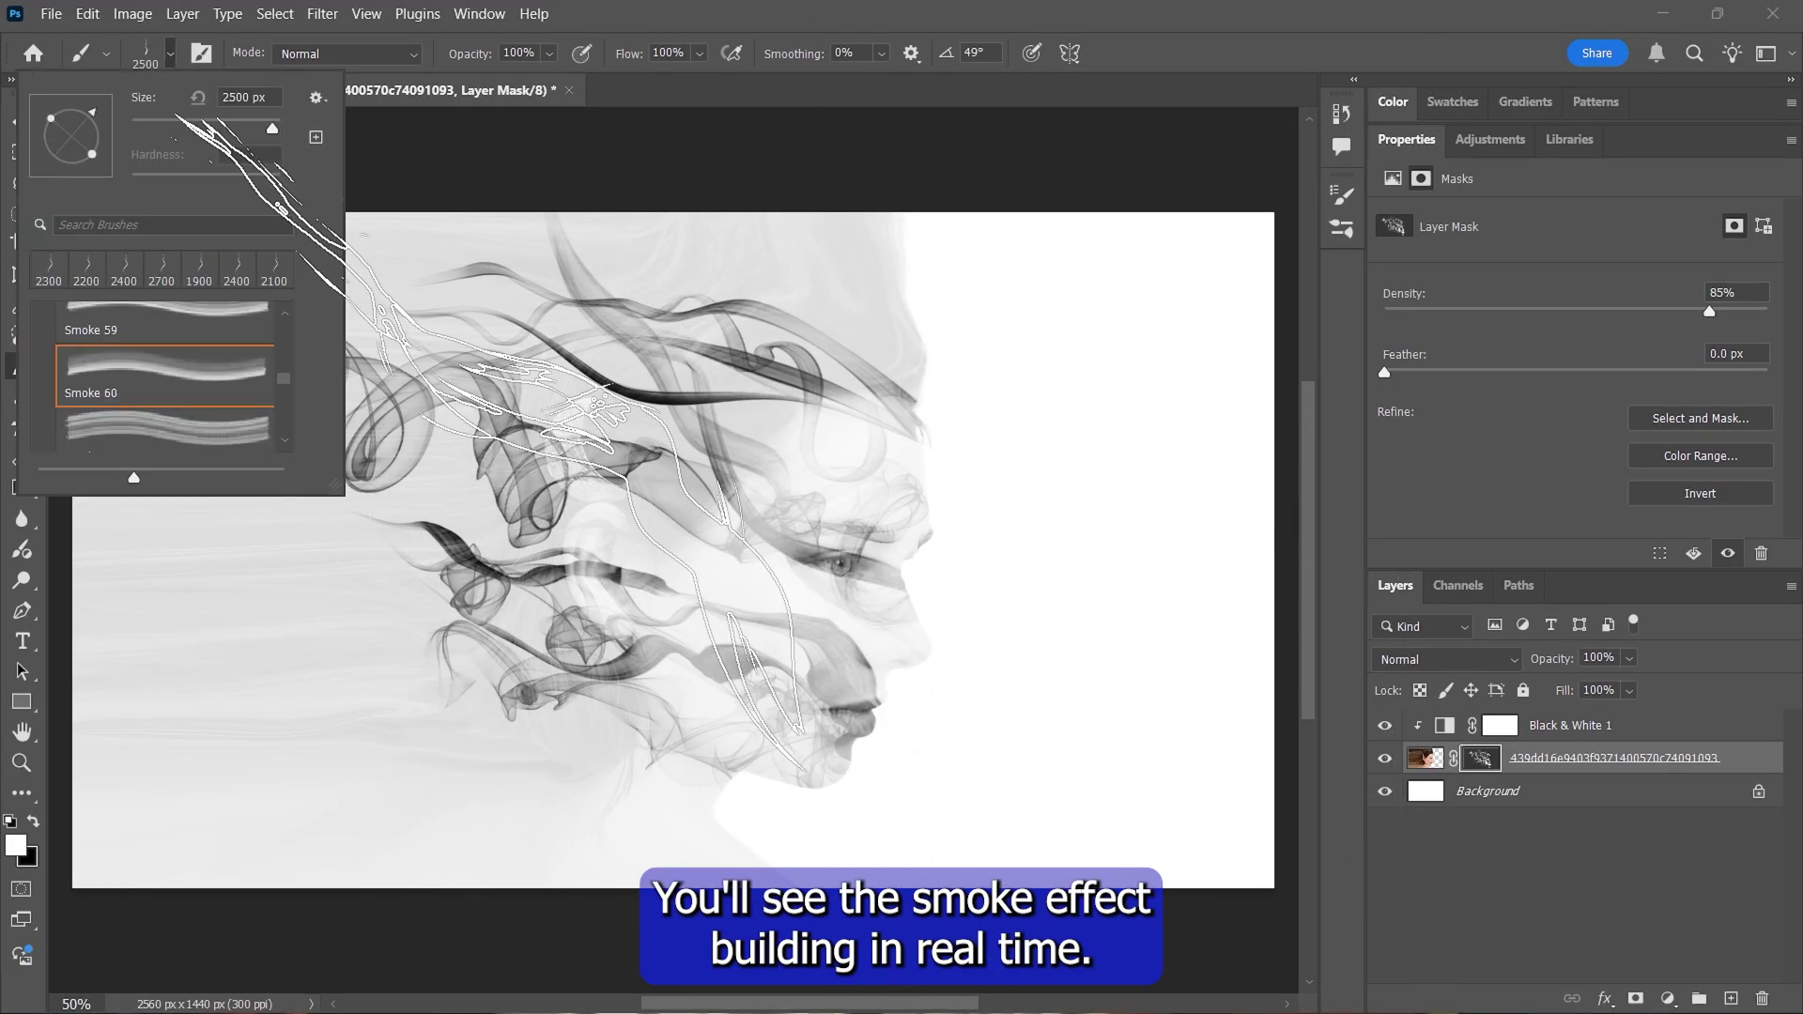
pyautogui.doubleClick(140, 413)
pyautogui.scroll(-1, 1033, 610)
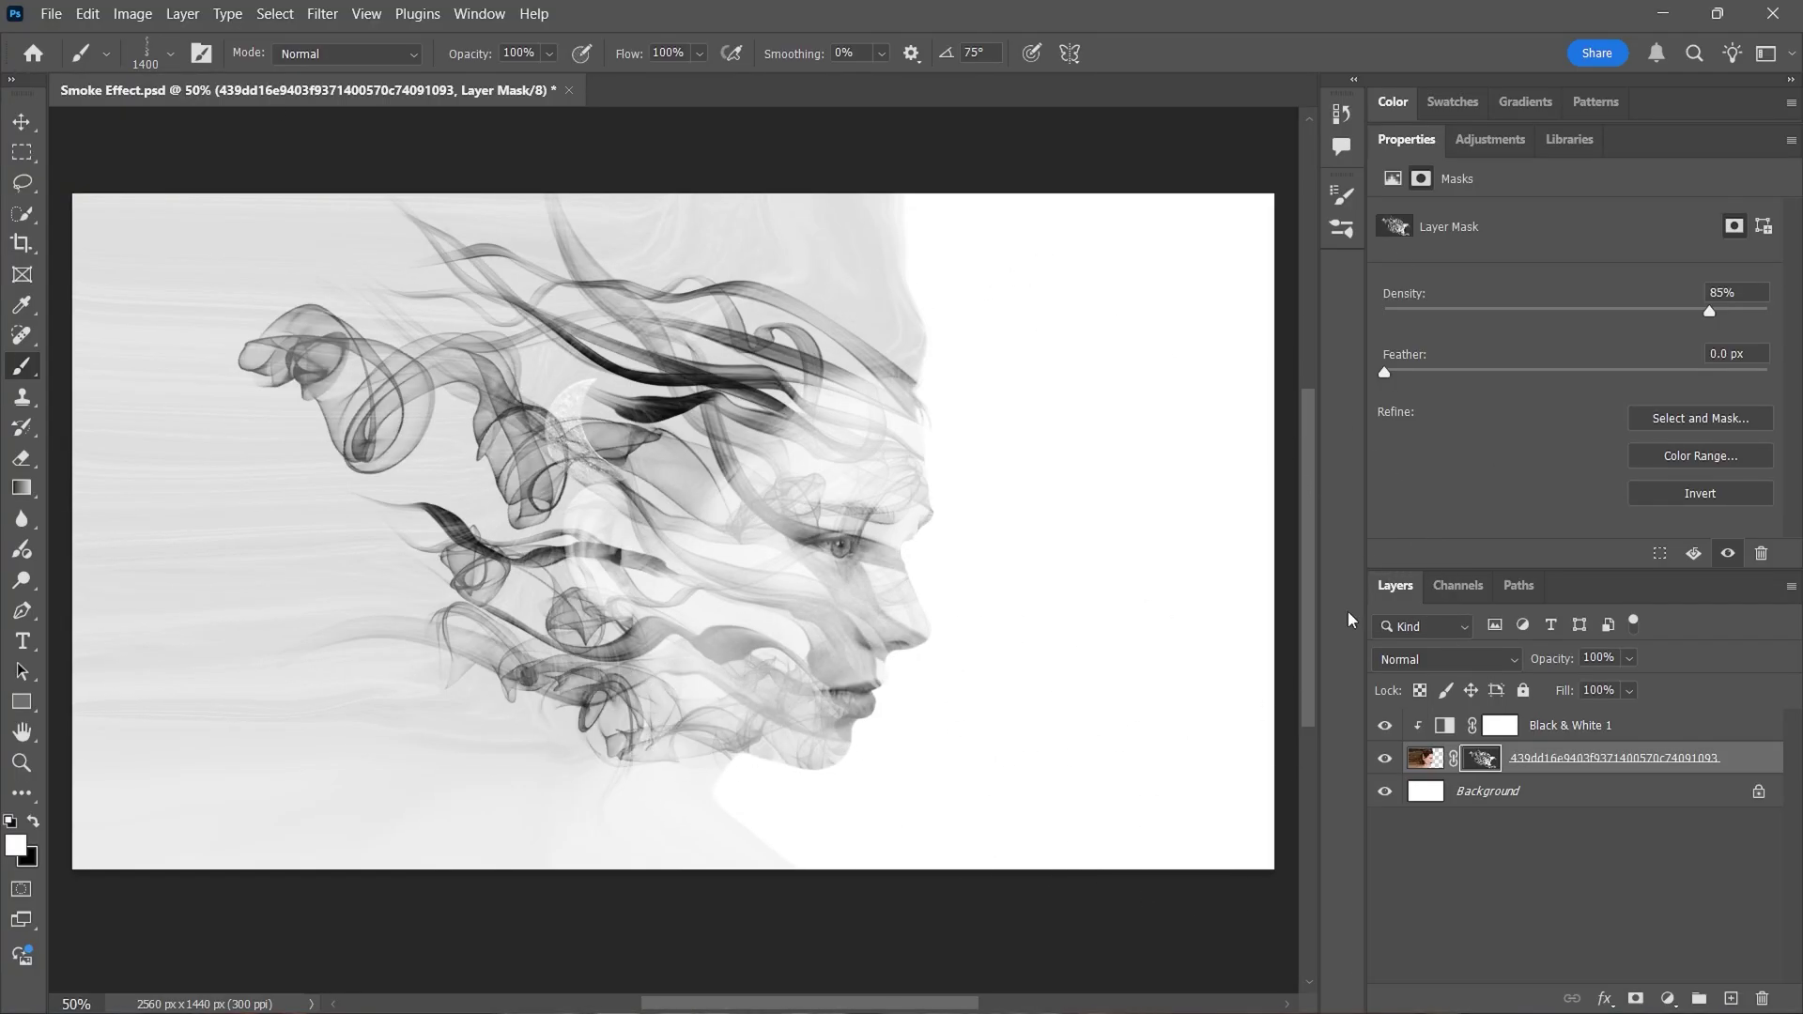
pyautogui.press('.')
pyautogui.press('.')
pyautogui.press('.')
pyautogui.press('.')
pyautogui.press('.')
pyautogui.press('.')
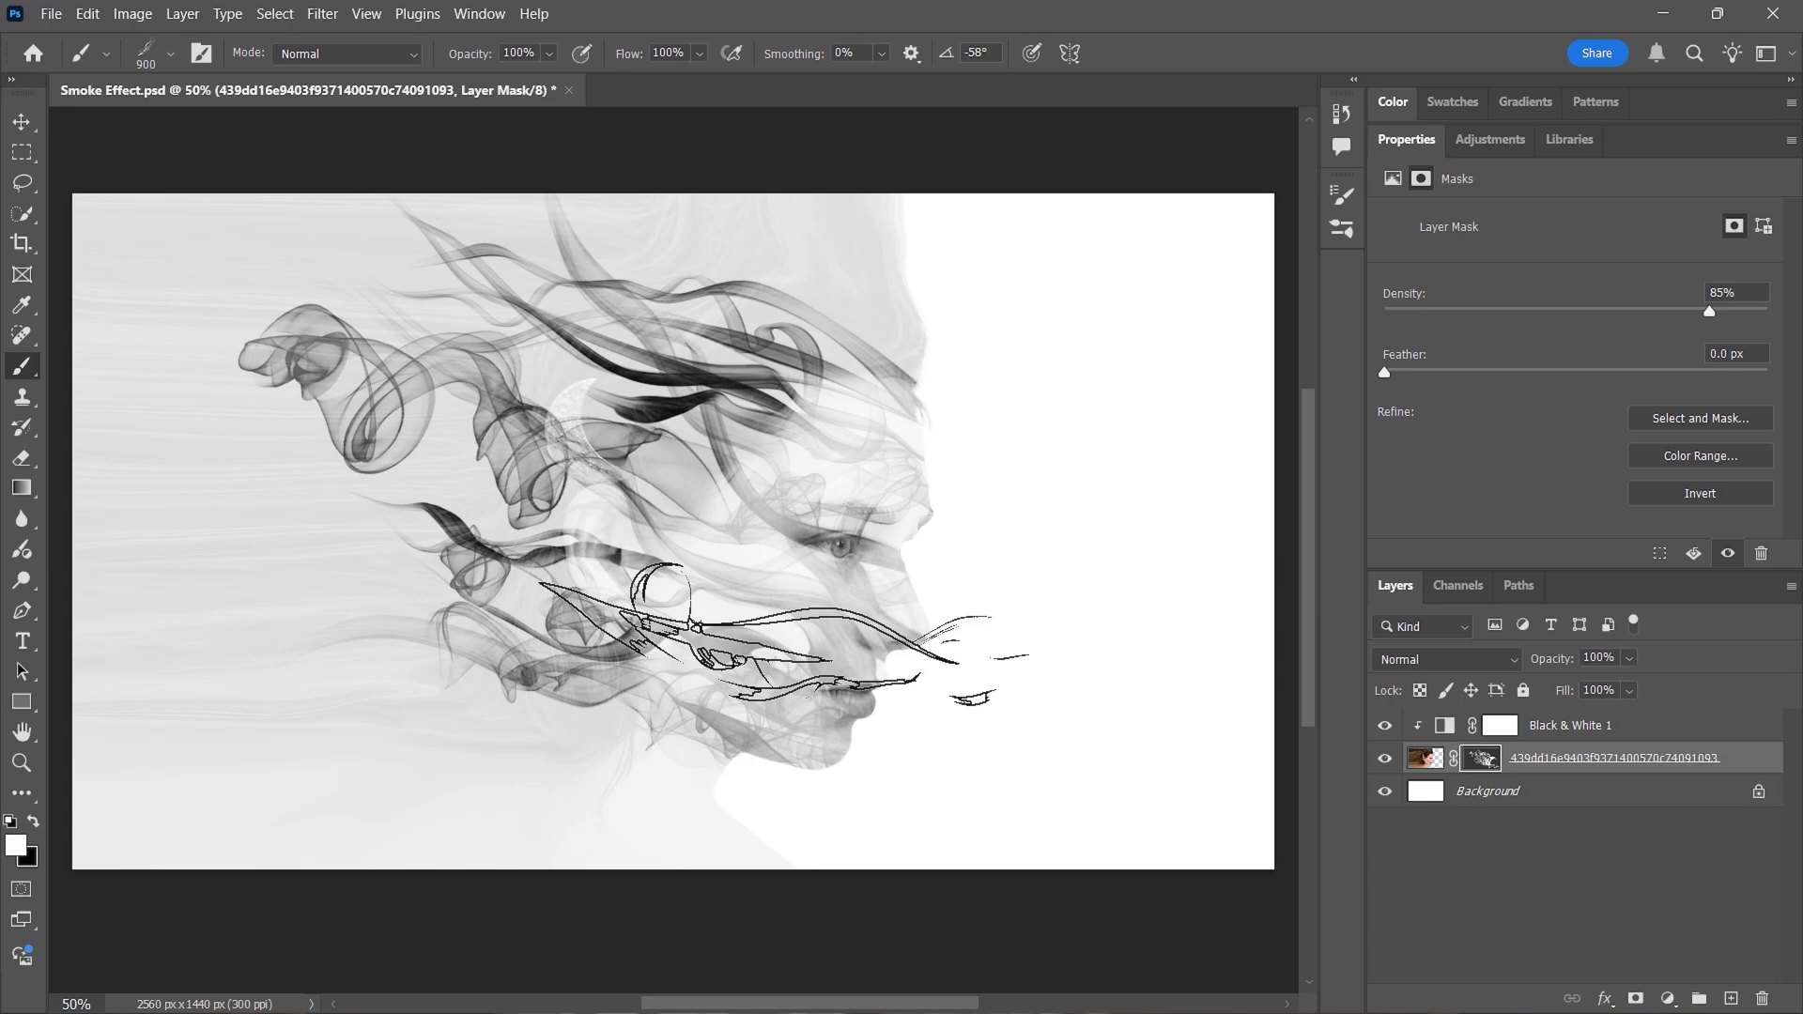
# Step: Pick the General Brushes Soft Round brush and size it to 200
pyautogui.click(170, 53)
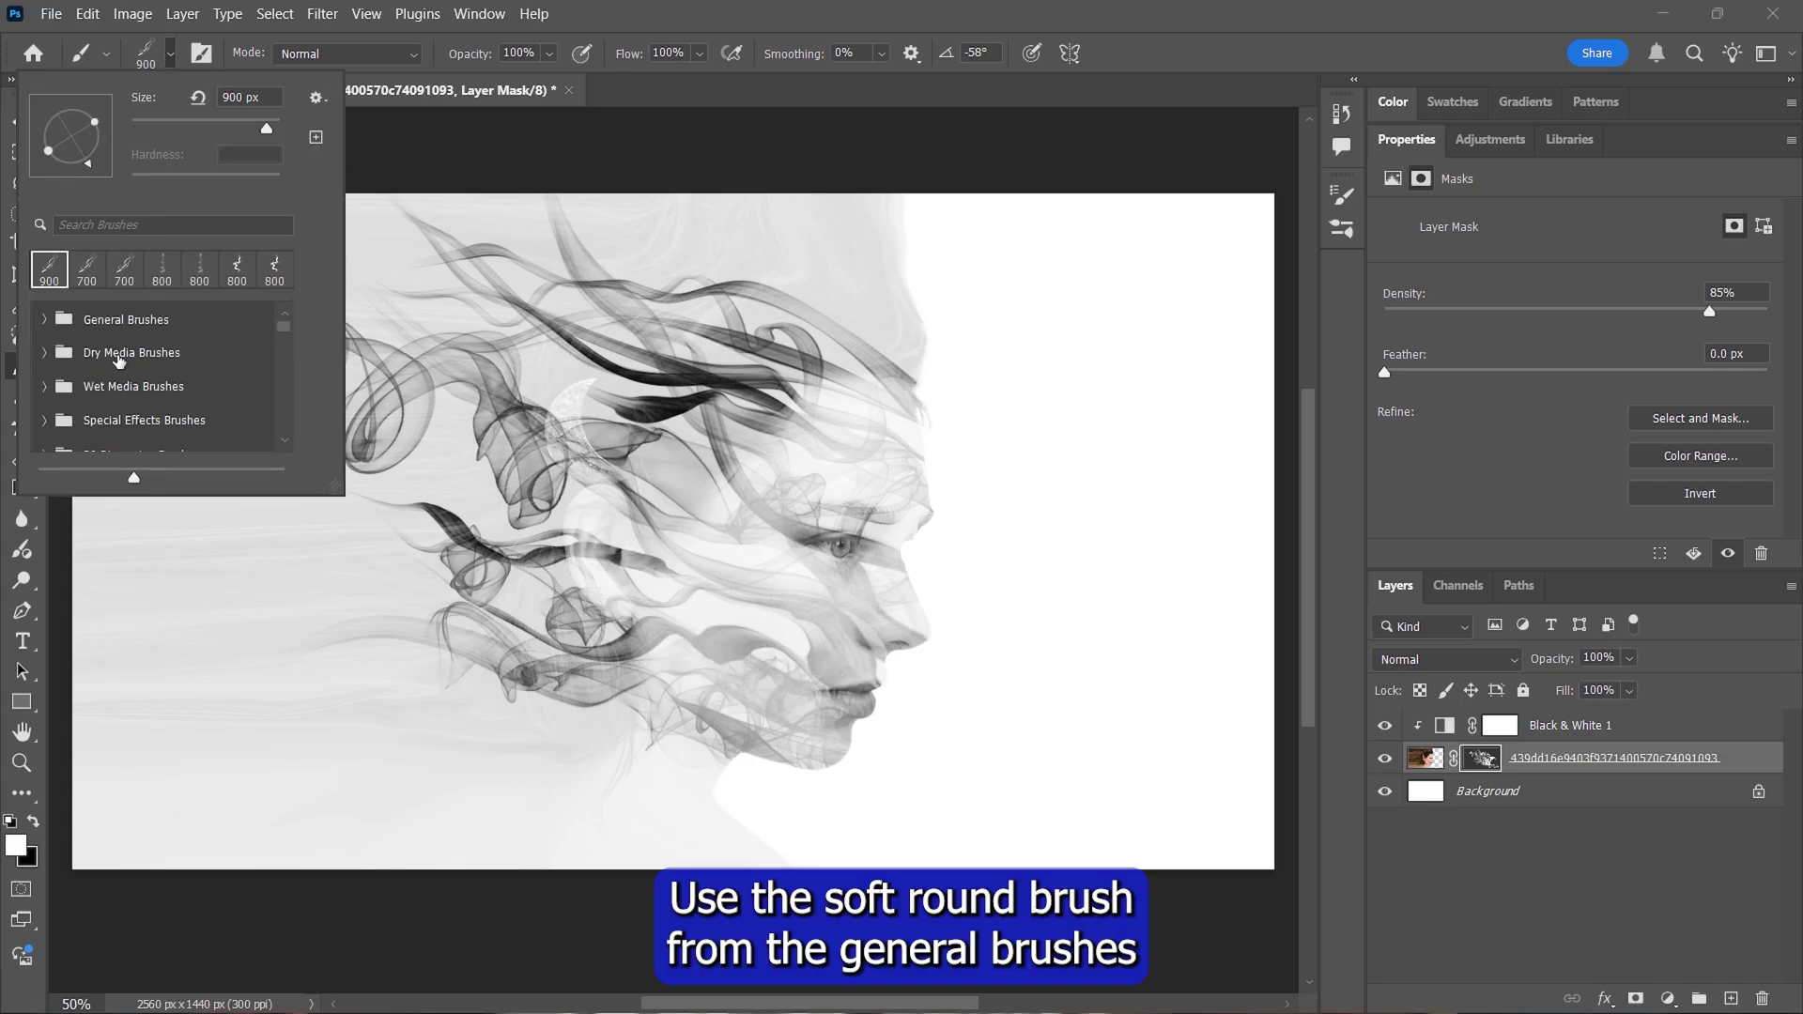
pyautogui.click(102, 322)
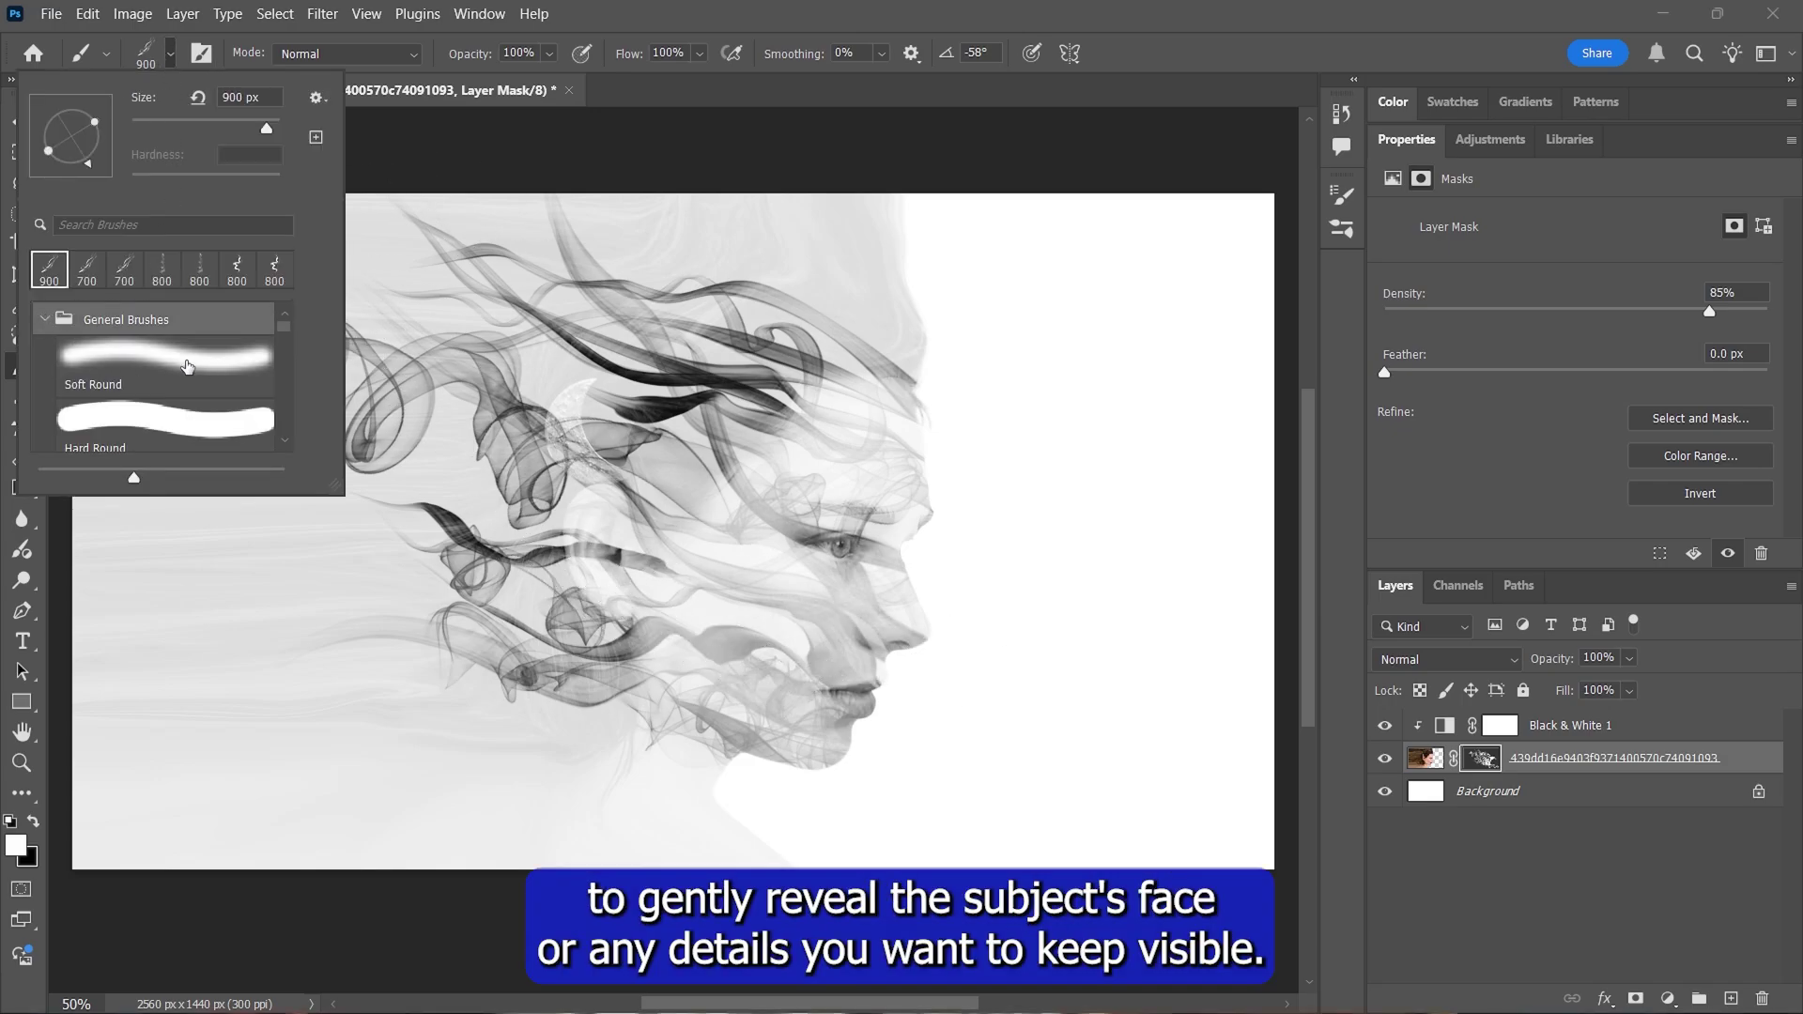
pyautogui.click(184, 362)
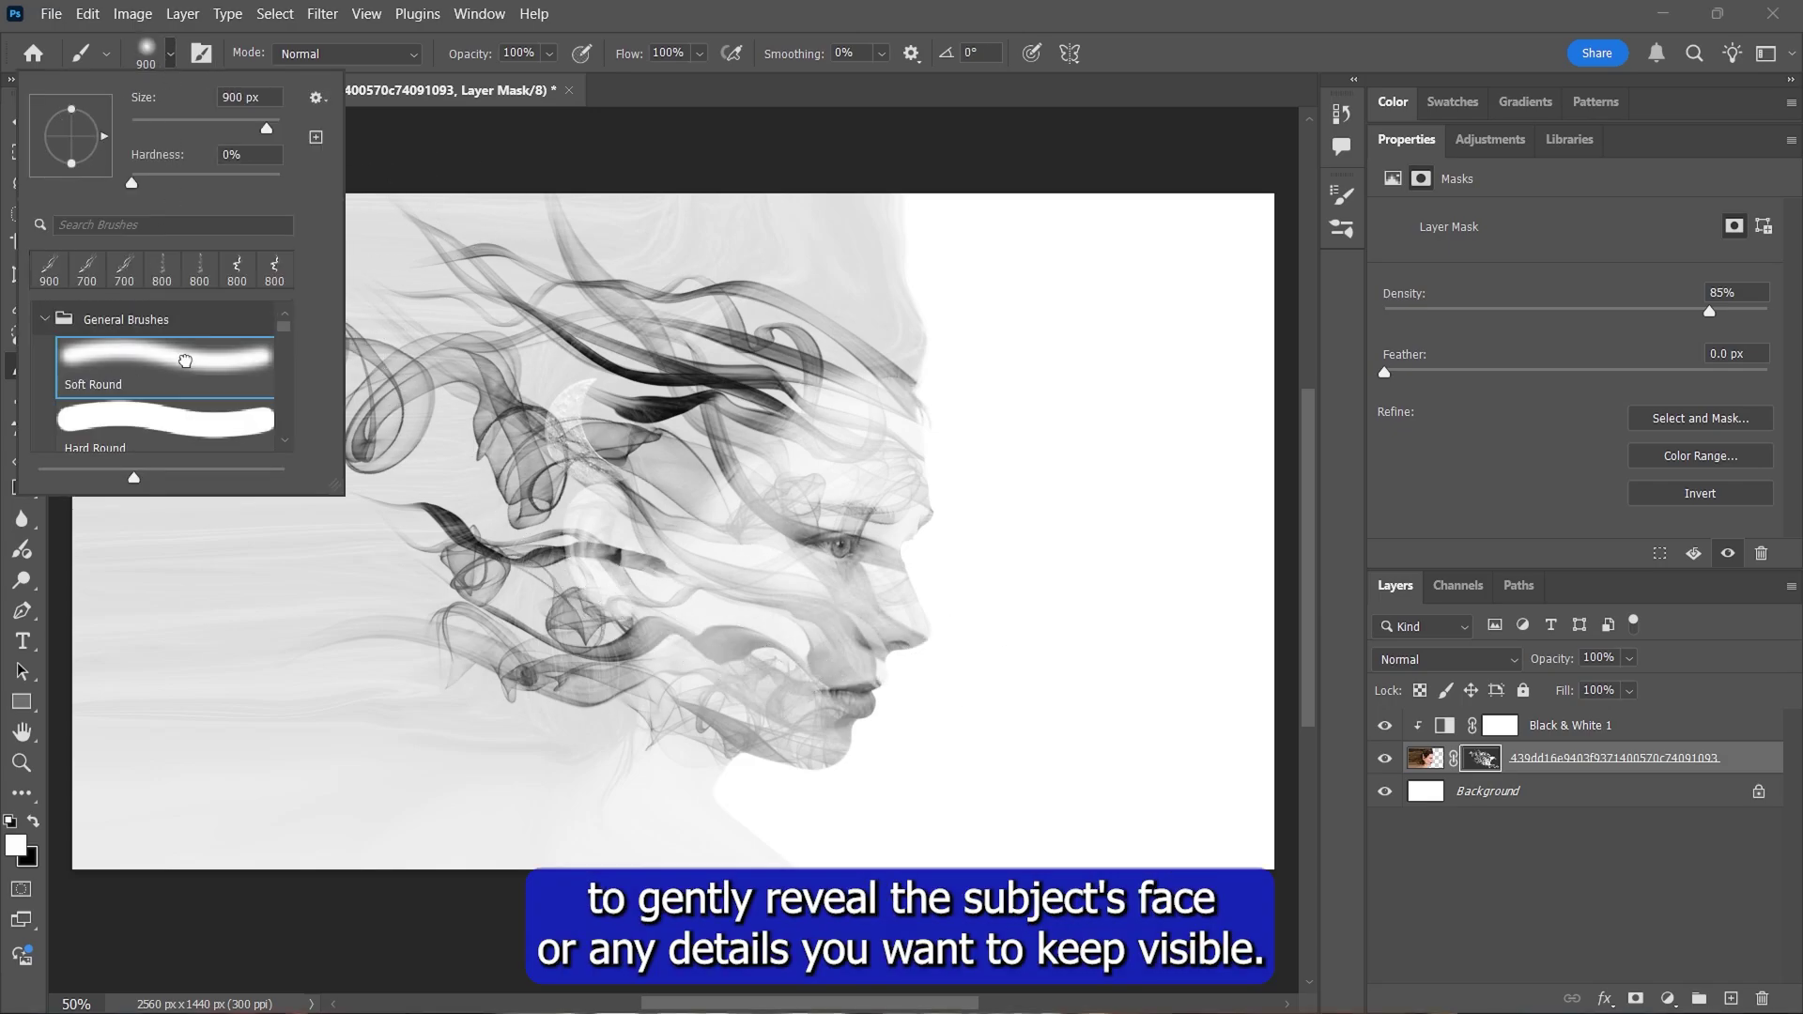
pyautogui.click(170, 54)
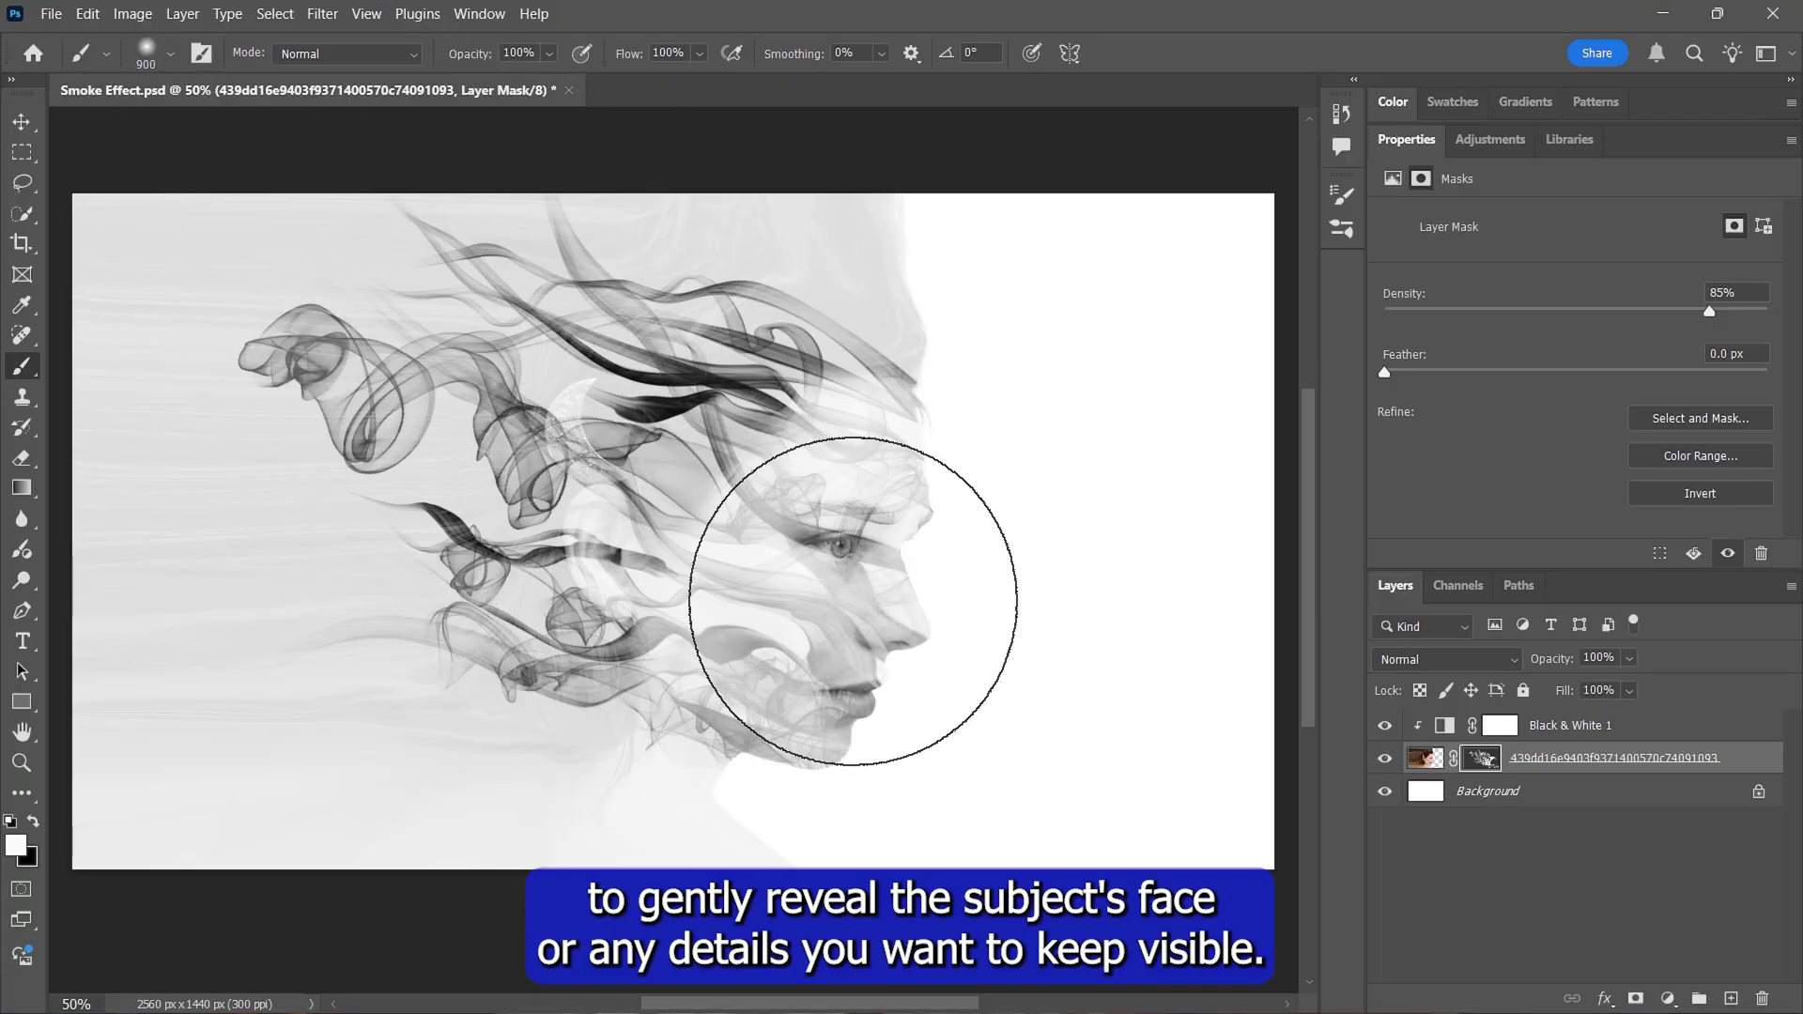
pyautogui.press('[')
pyautogui.press('[')
pyautogui.press('[')
pyautogui.press('[')
pyautogui.press('[')
pyautogui.press('[')
pyautogui.press('[')
pyautogui.press('[')
pyautogui.press(']')
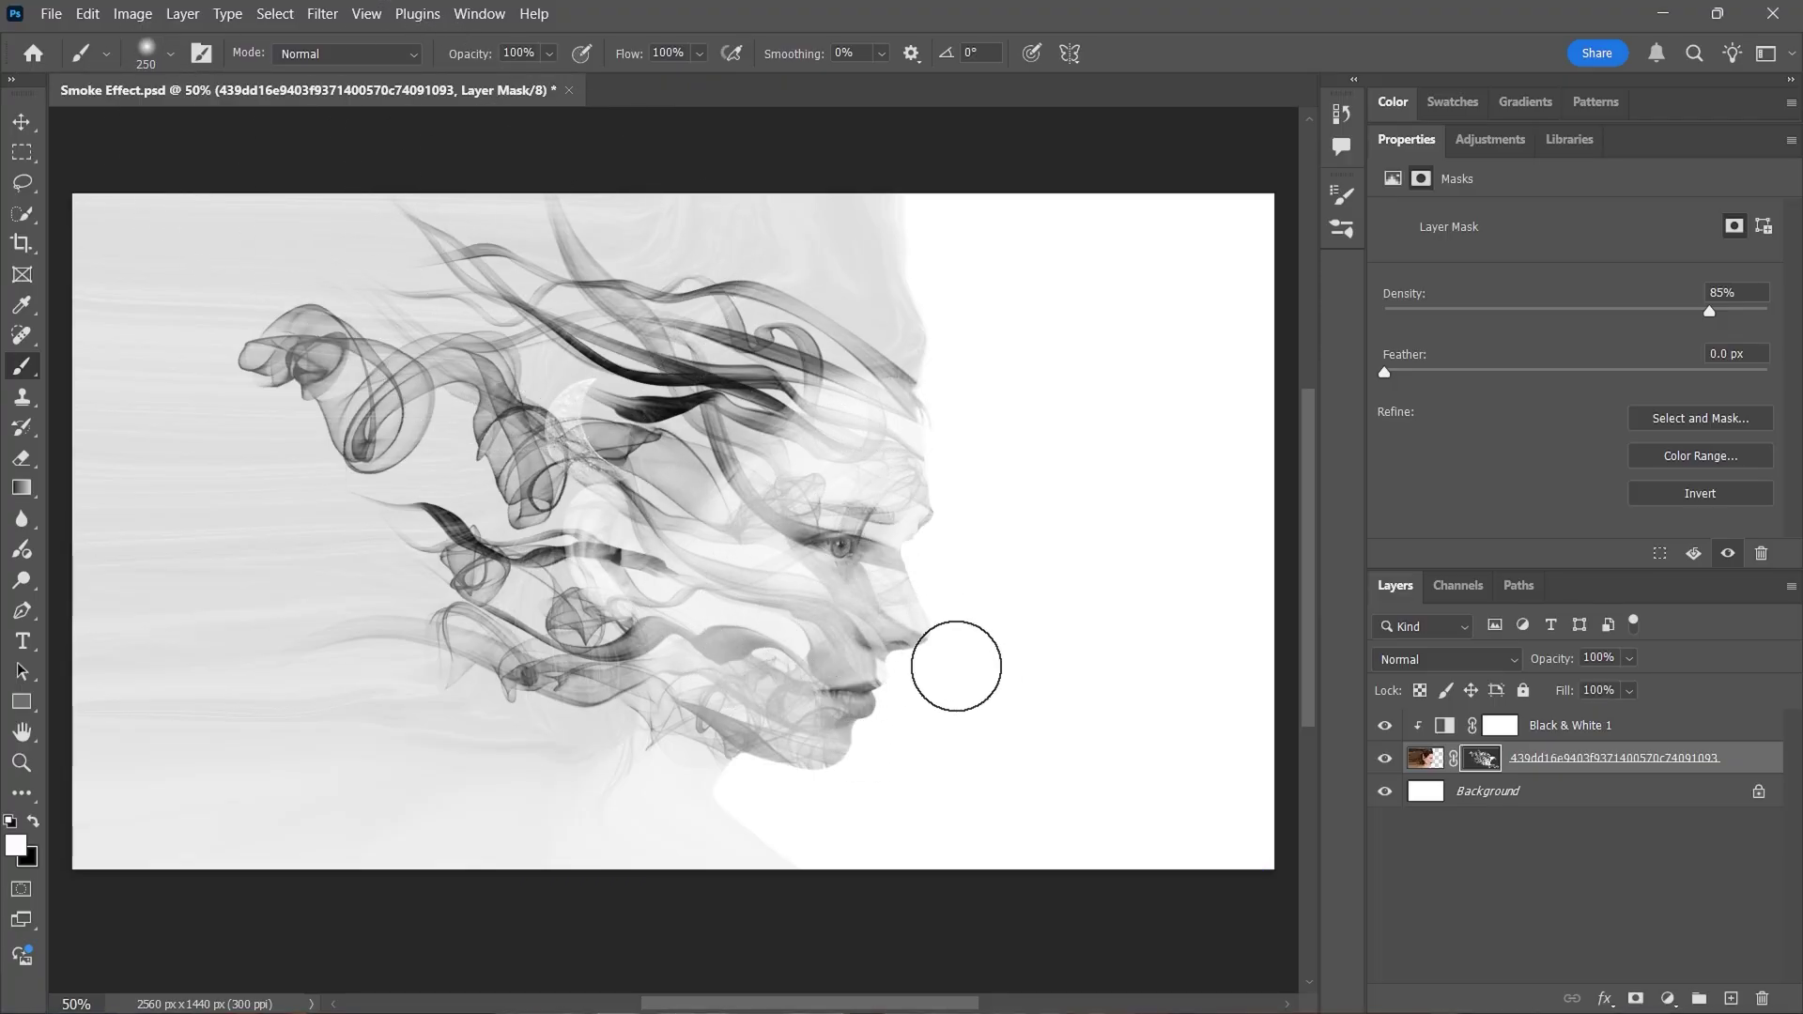
pyautogui.press(']')
pyautogui.press('[')
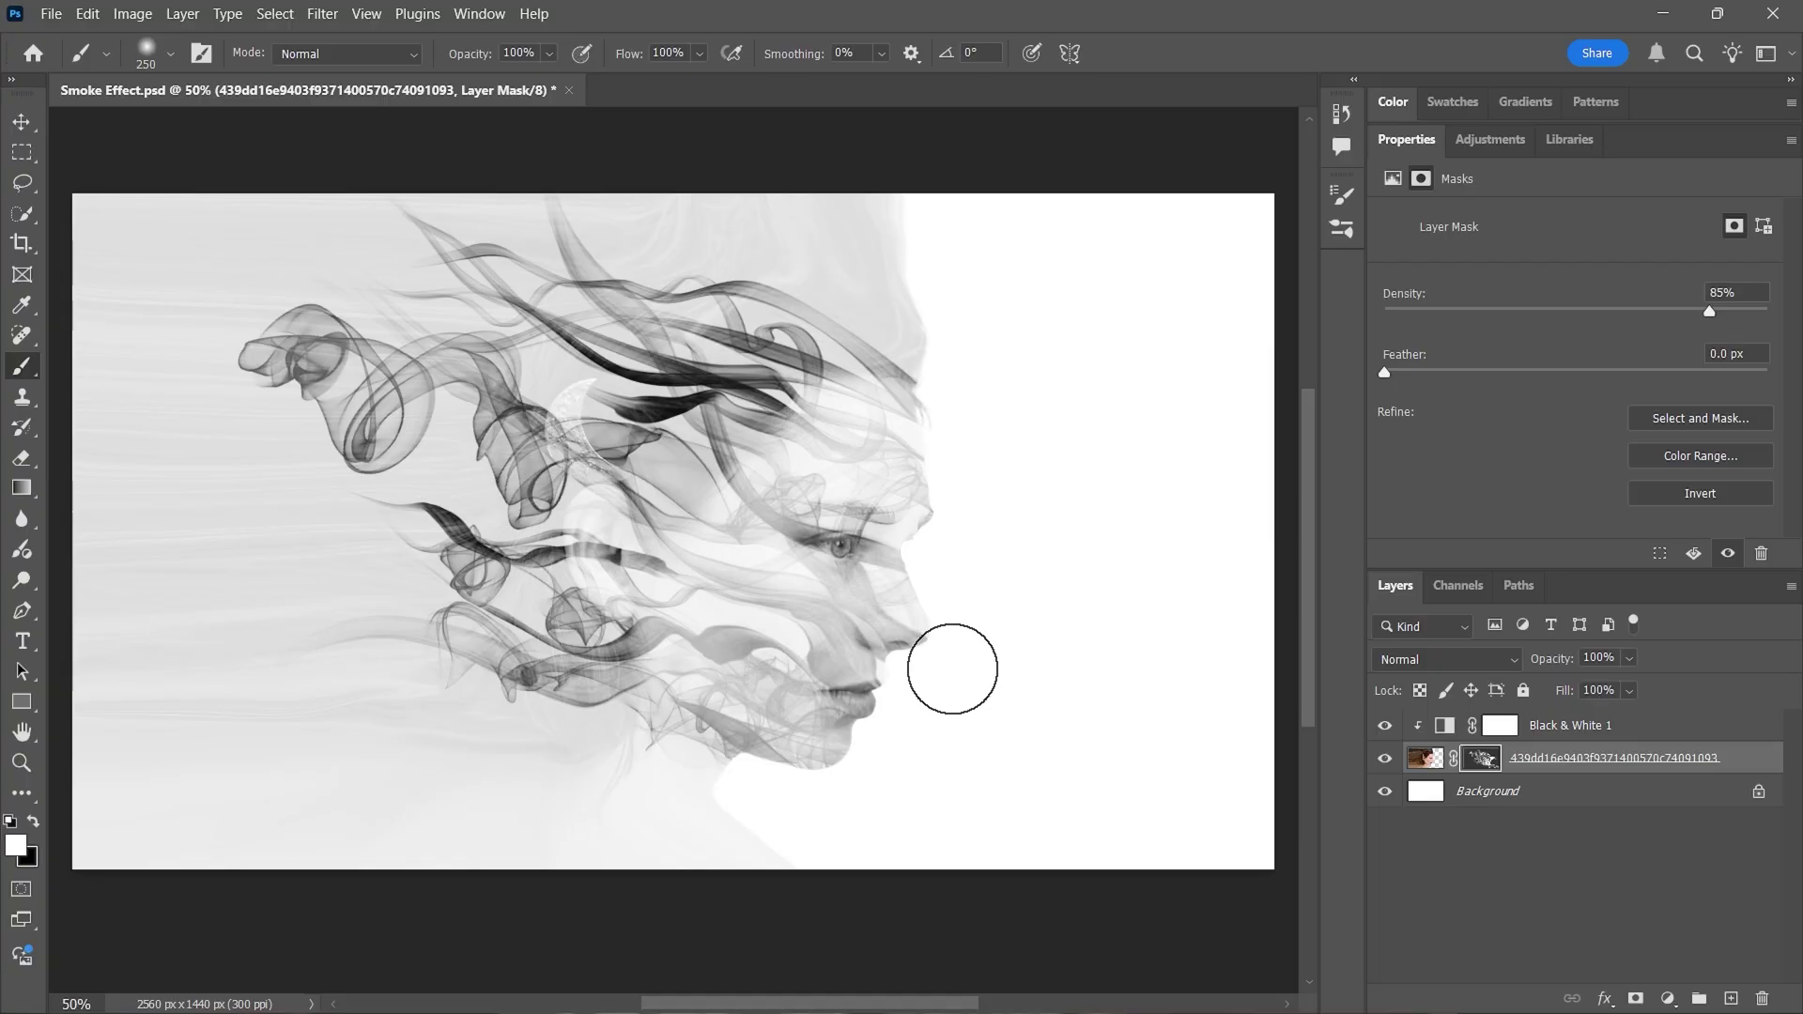
pyautogui.press('[')
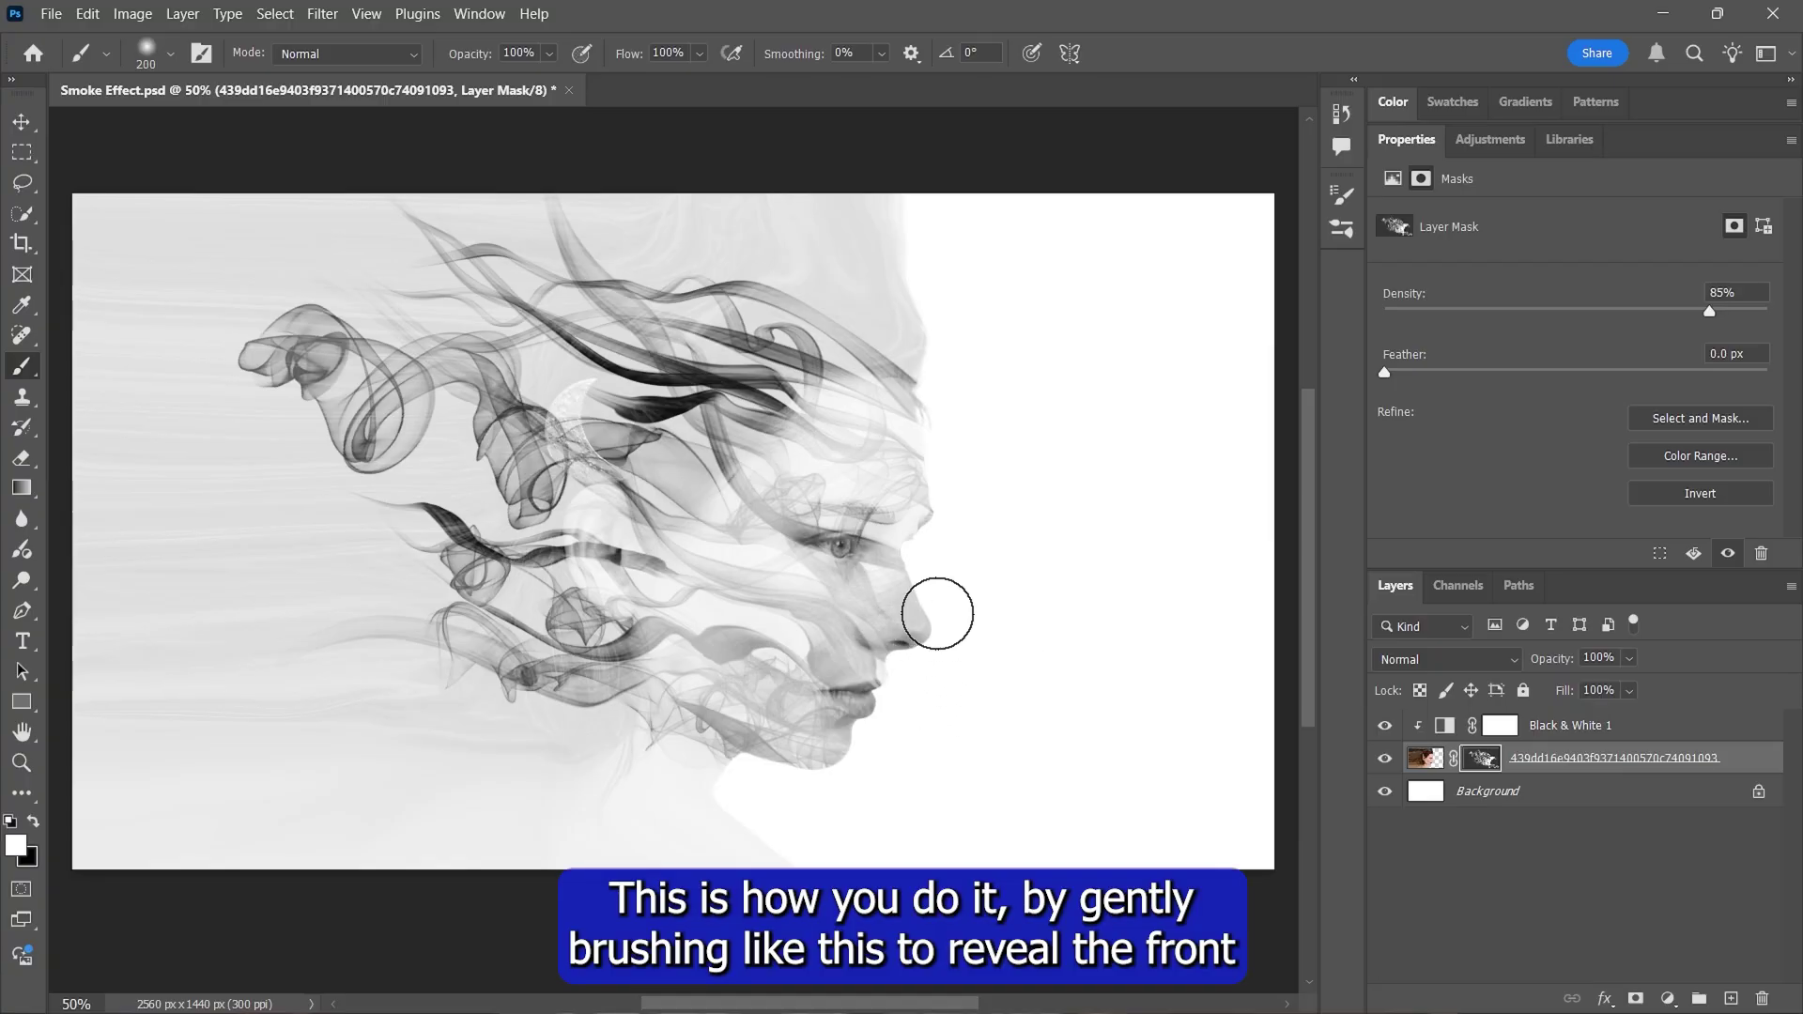
# Step: Paint the nose back through the smoke, try 50% opacity, then switch to black paint
pyautogui.moveTo(937, 613)
pyautogui.mouseDown()
pyautogui.moveTo(986, 616)
pyautogui.moveTo(949, 600)
pyautogui.moveTo(1035, 560)
pyautogui.mouseUp()
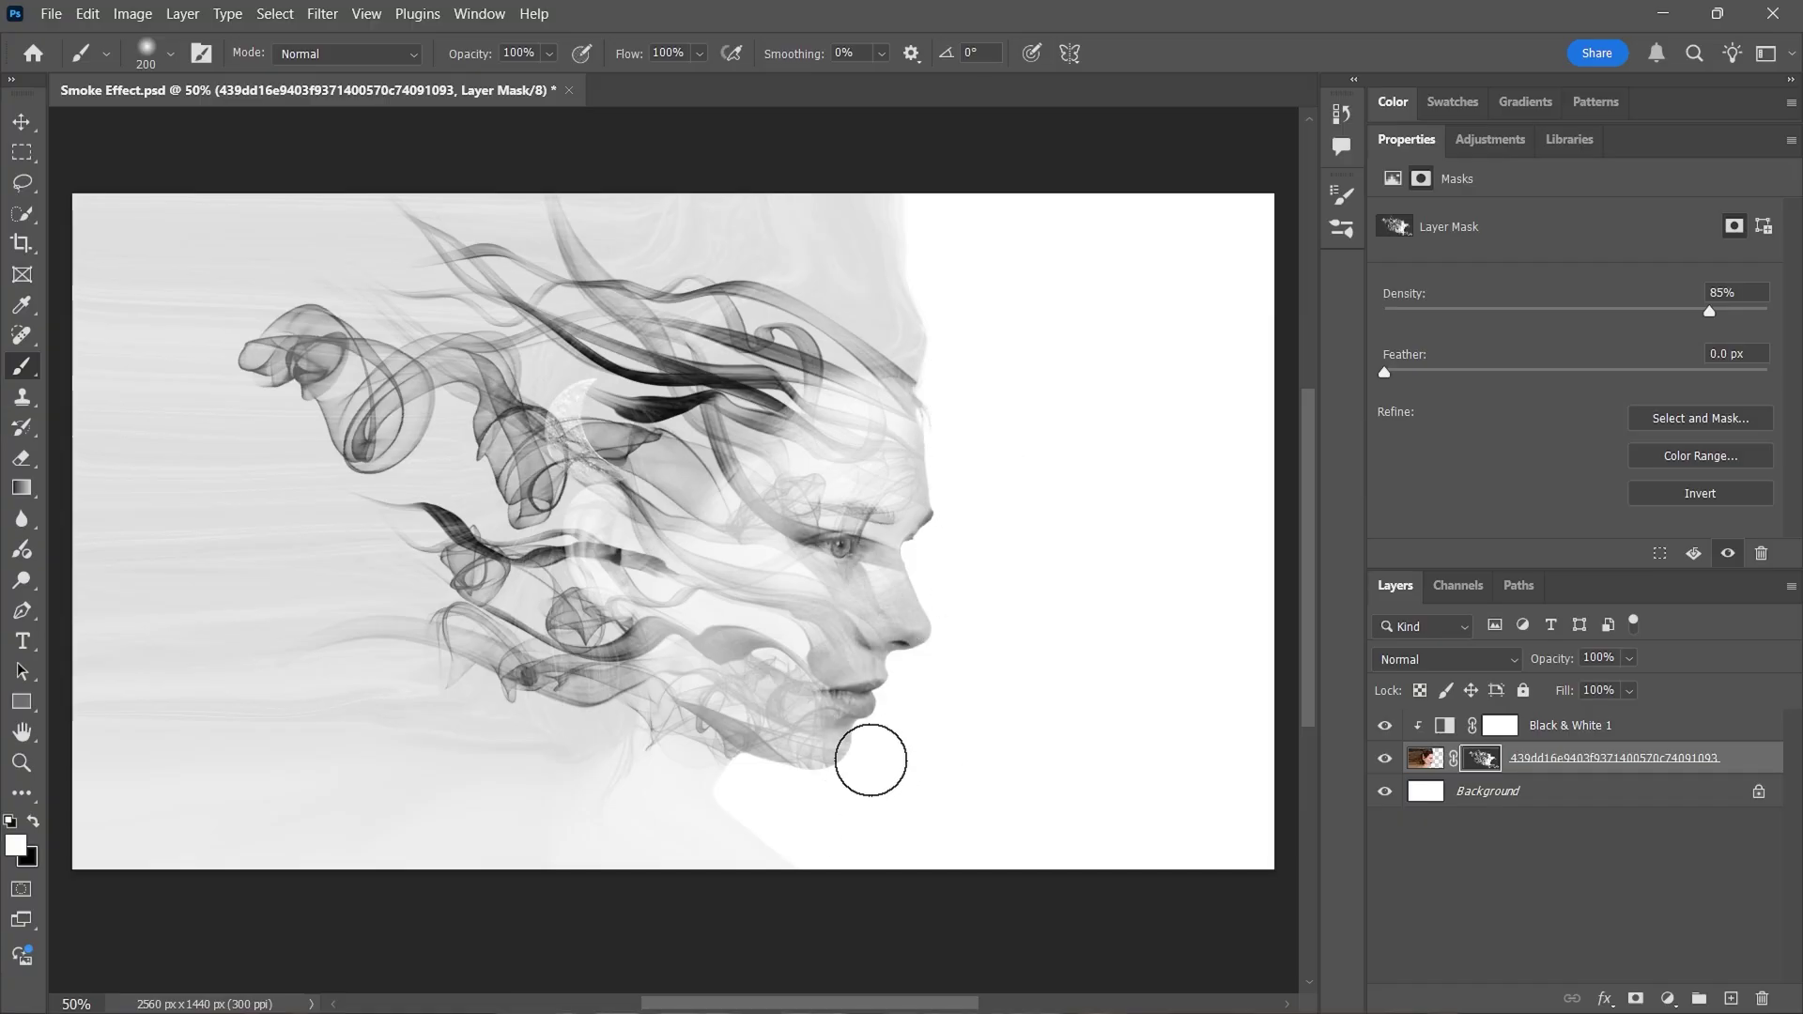
pyautogui.press('[')
pyautogui.press('[')
pyautogui.press('[')
pyautogui.press('[')
pyautogui.press('[')
pyautogui.press('[')
pyautogui.press('[')
pyautogui.press('5')
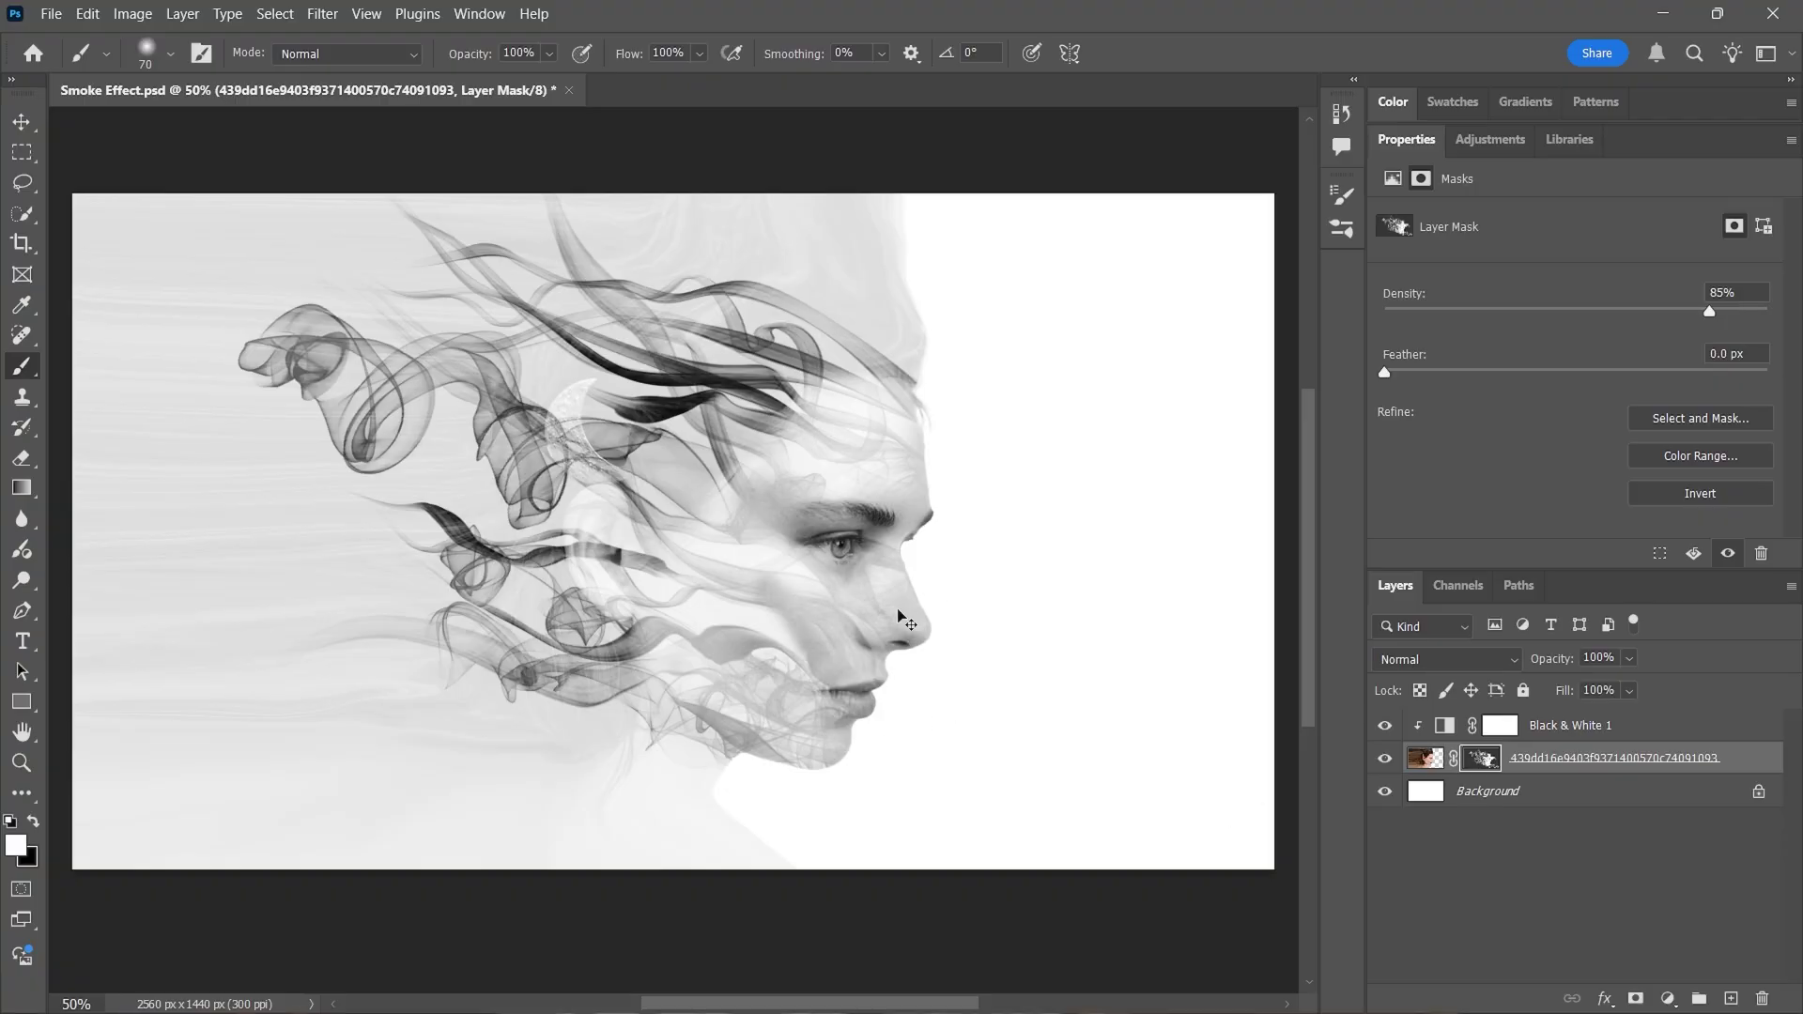
pyautogui.press(']')
pyautogui.press(']')
pyautogui.press(']')
pyautogui.press(']')
pyautogui.press('0')
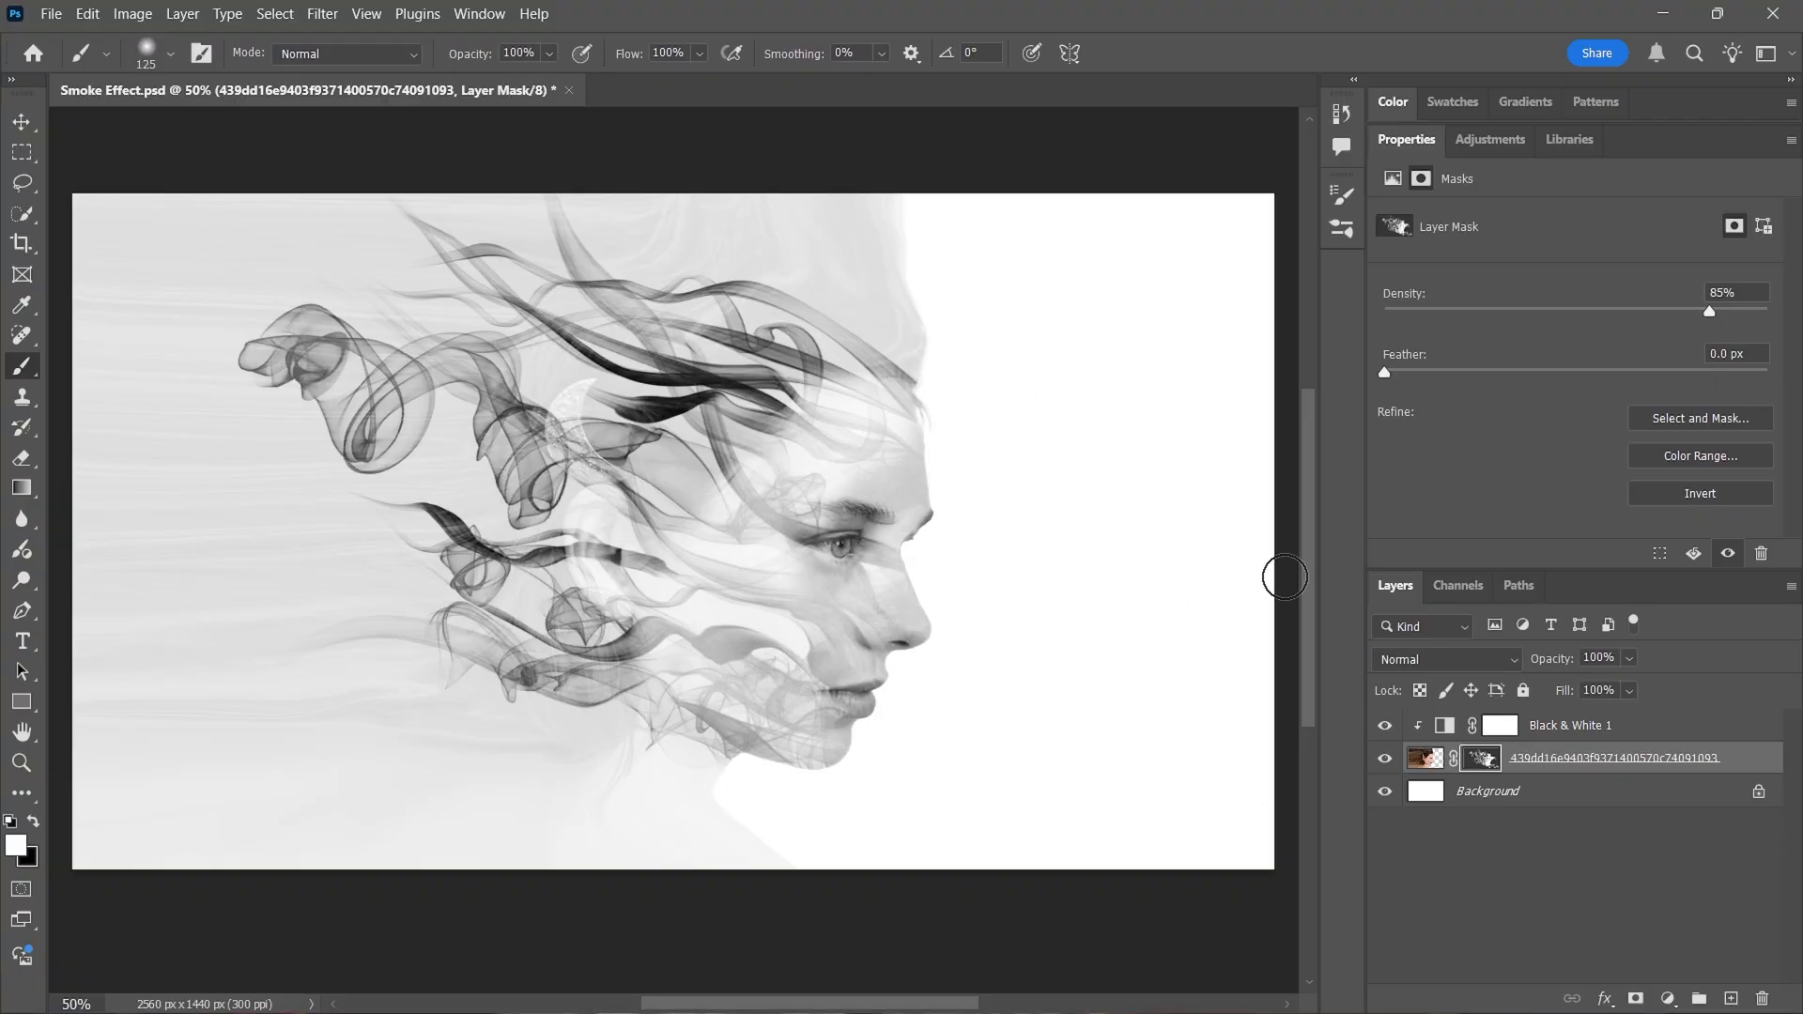
pyautogui.press('x')
pyautogui.press(']')
pyautogui.press(']')
pyautogui.scroll(1, 1027, 788)
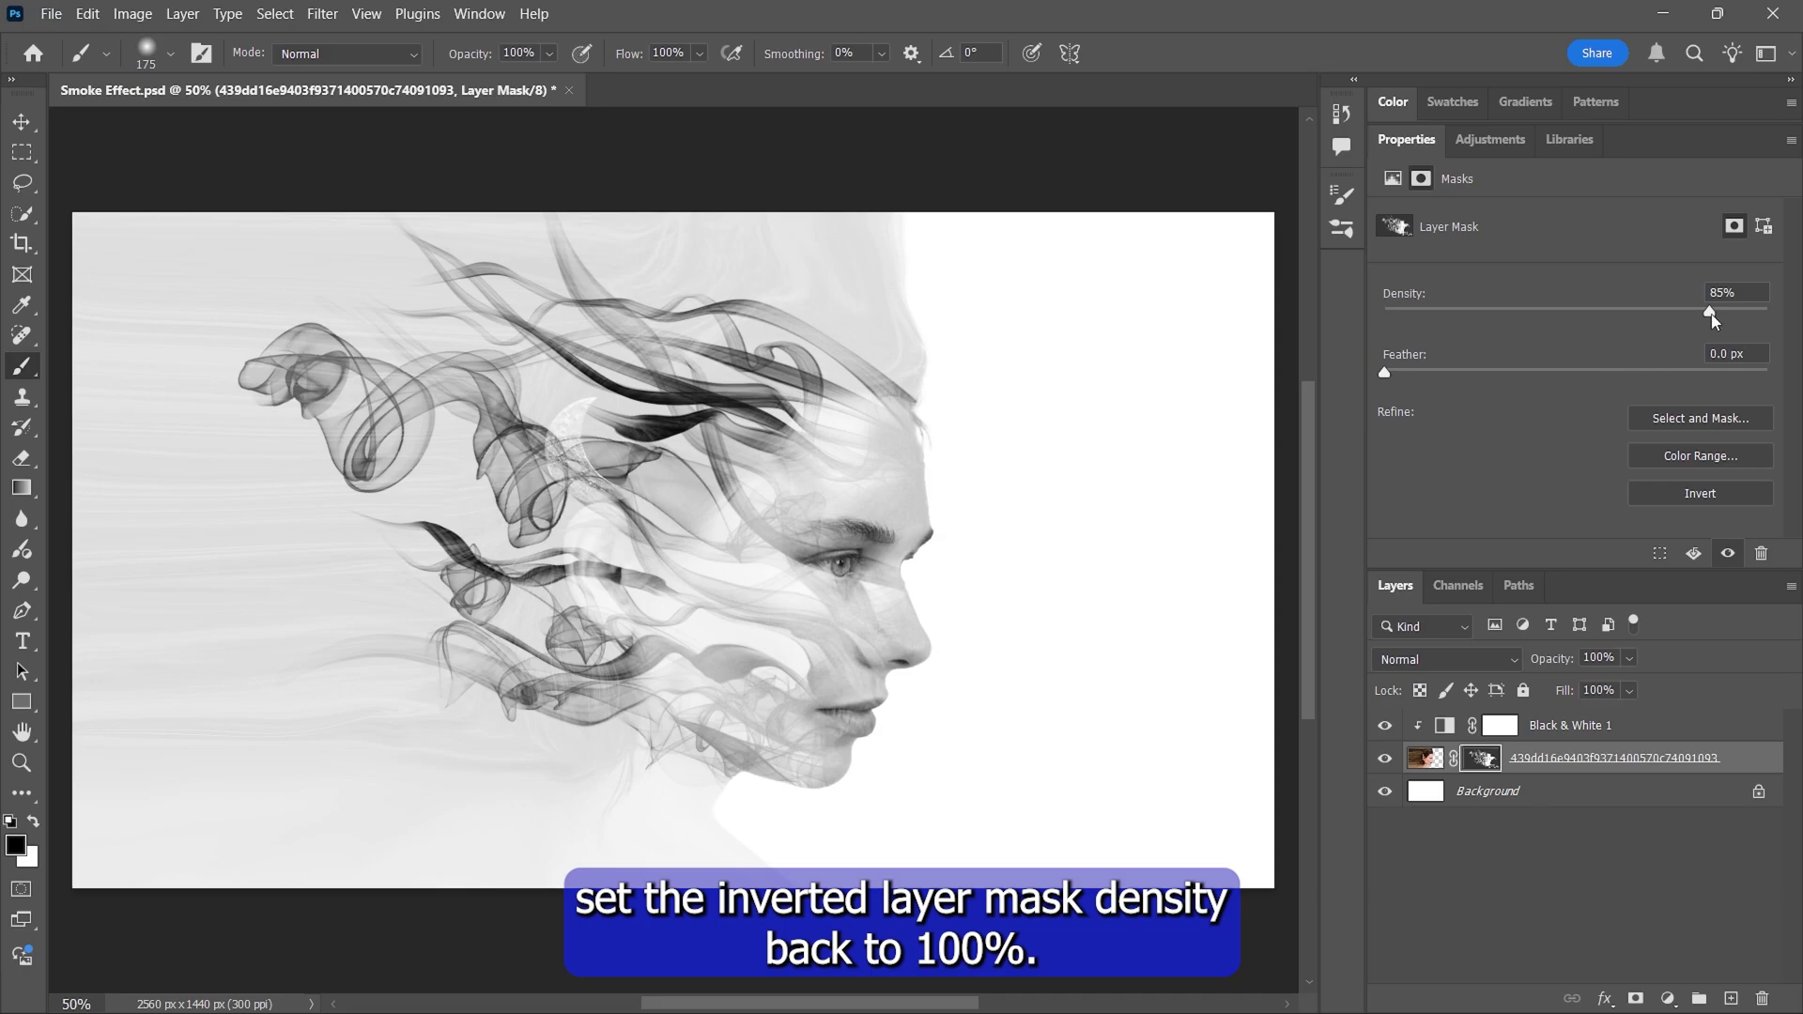
# Step: Raise the mask density to 100%, save, and group the subject with Black & White 1 into Group 1
pyautogui.moveTo(1712, 320); pyautogui.dragTo(1775, 318)
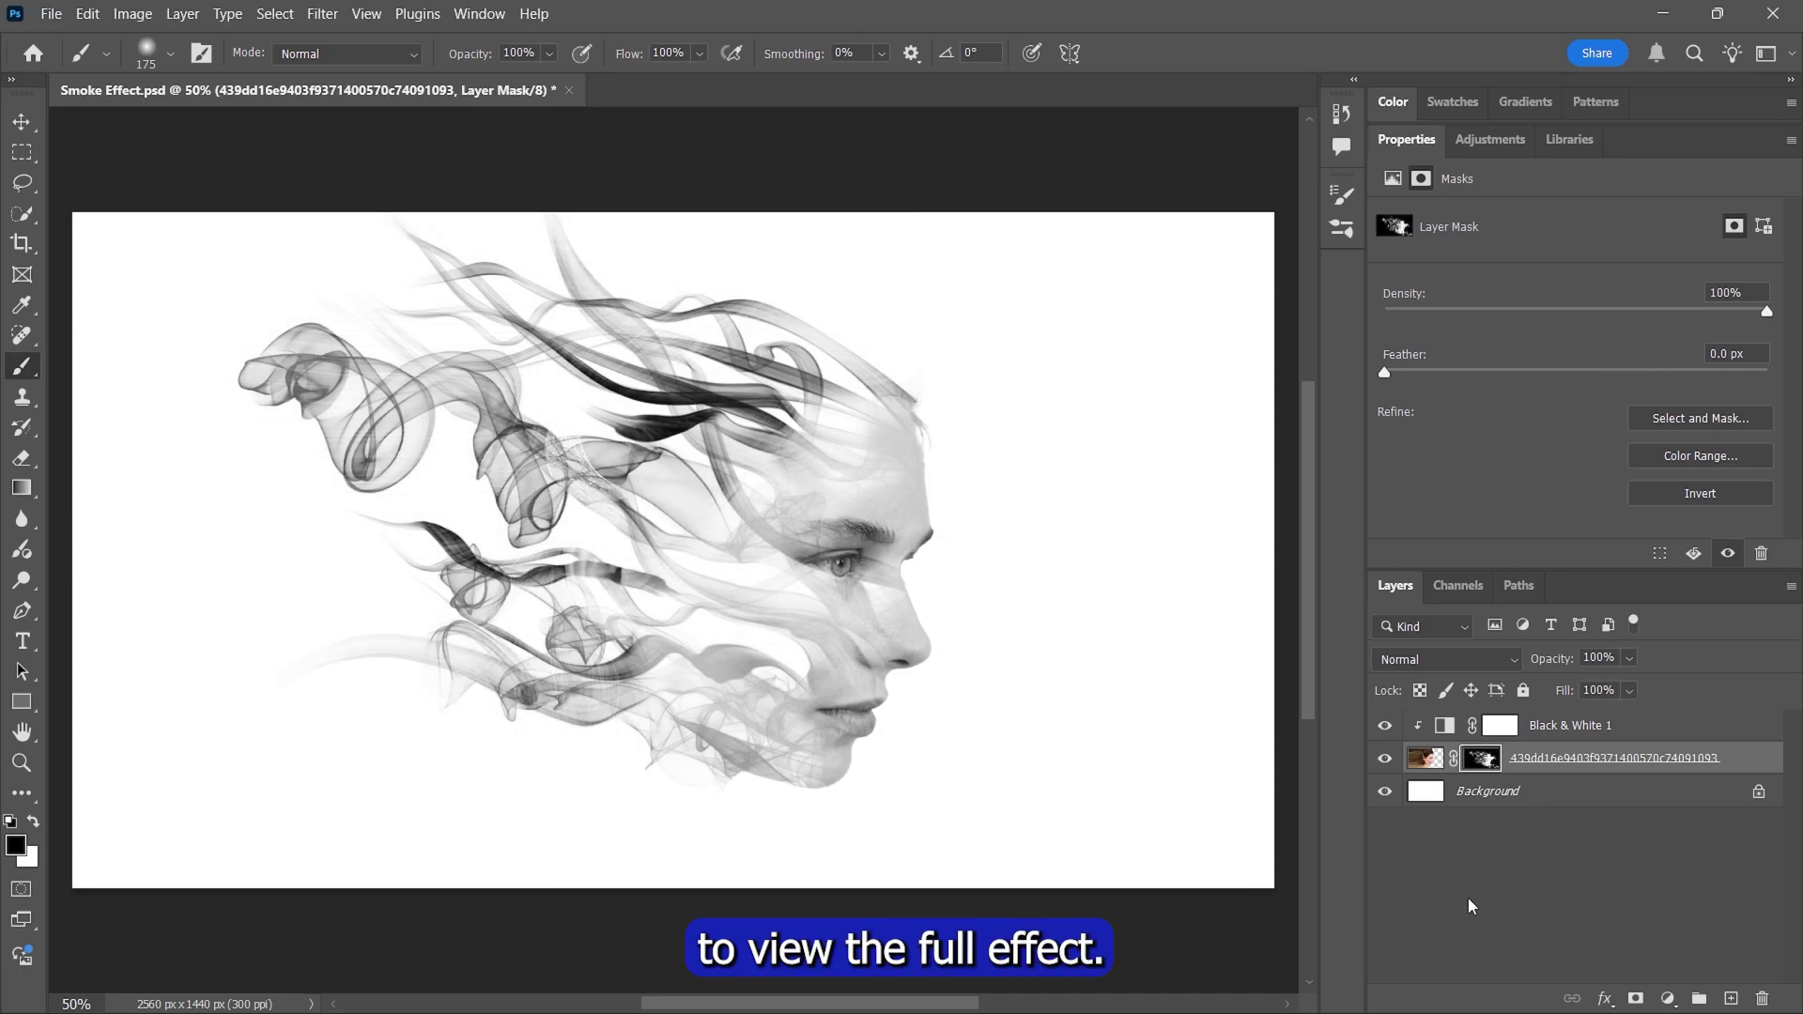
pyautogui.hotkey('ctrl', 's')
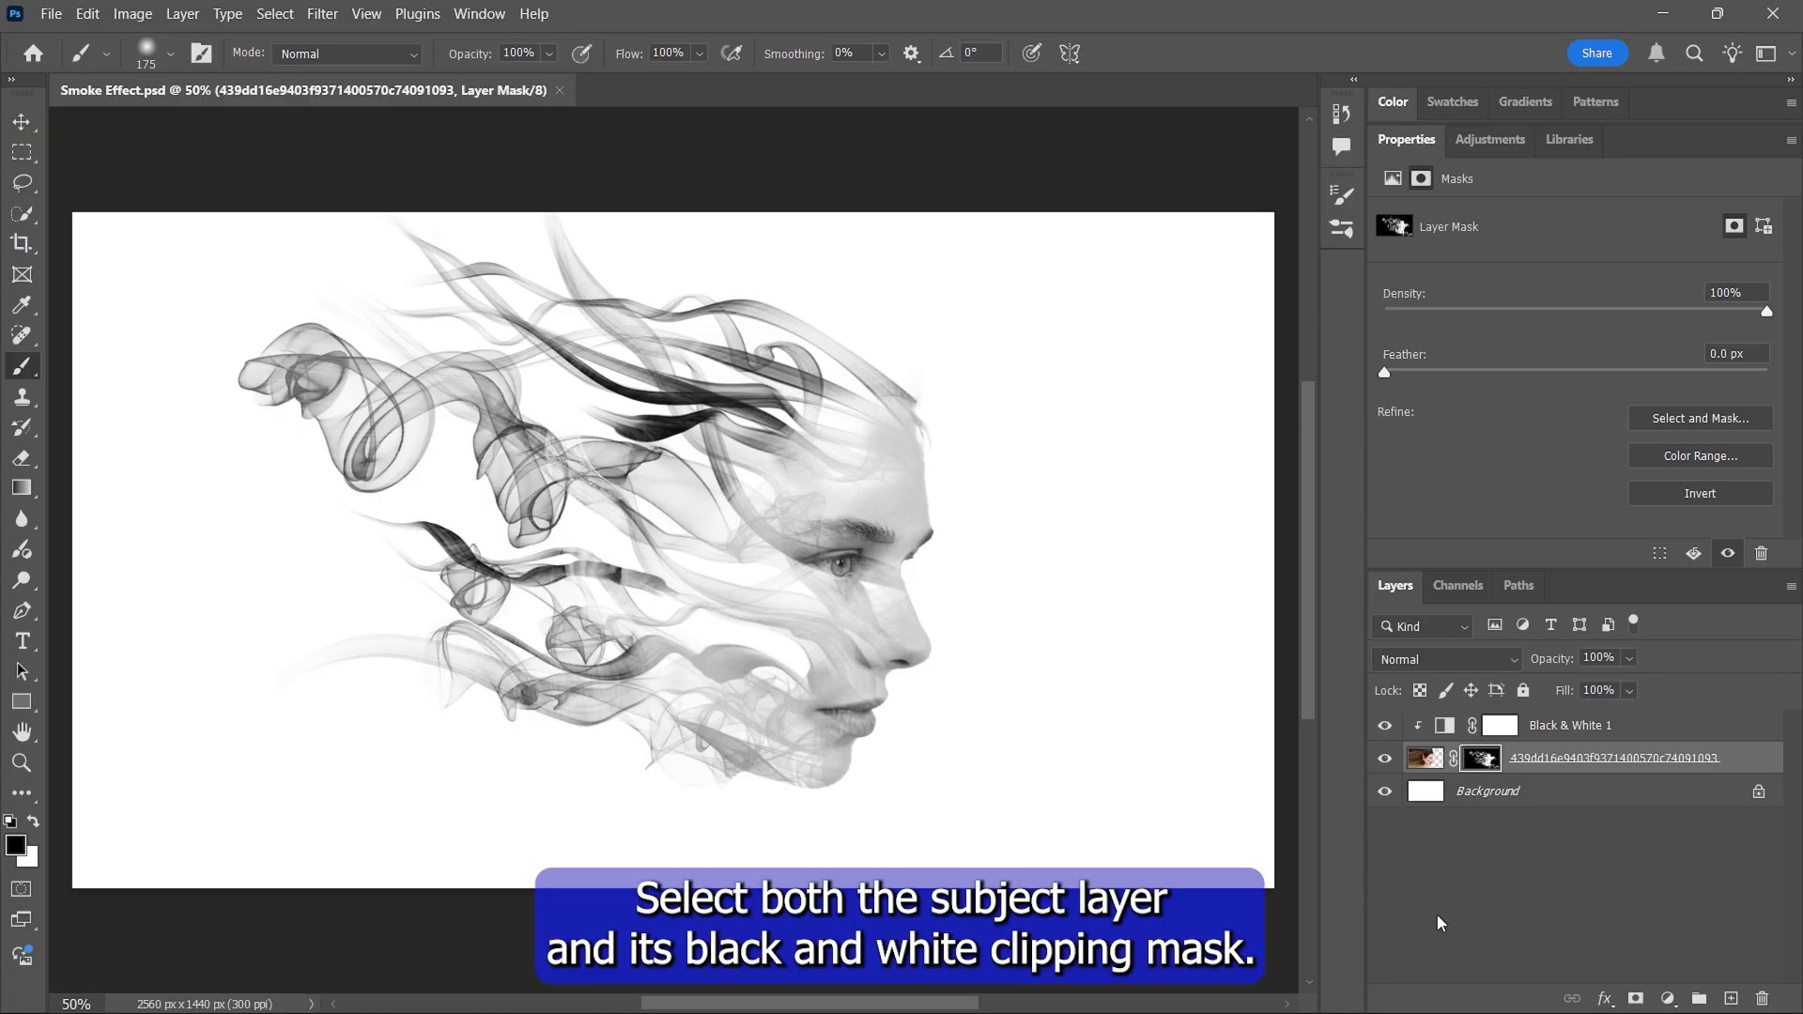
pyautogui.keyDown('shift'); pyautogui.click(1673, 733); pyautogui.keyUp('shift')
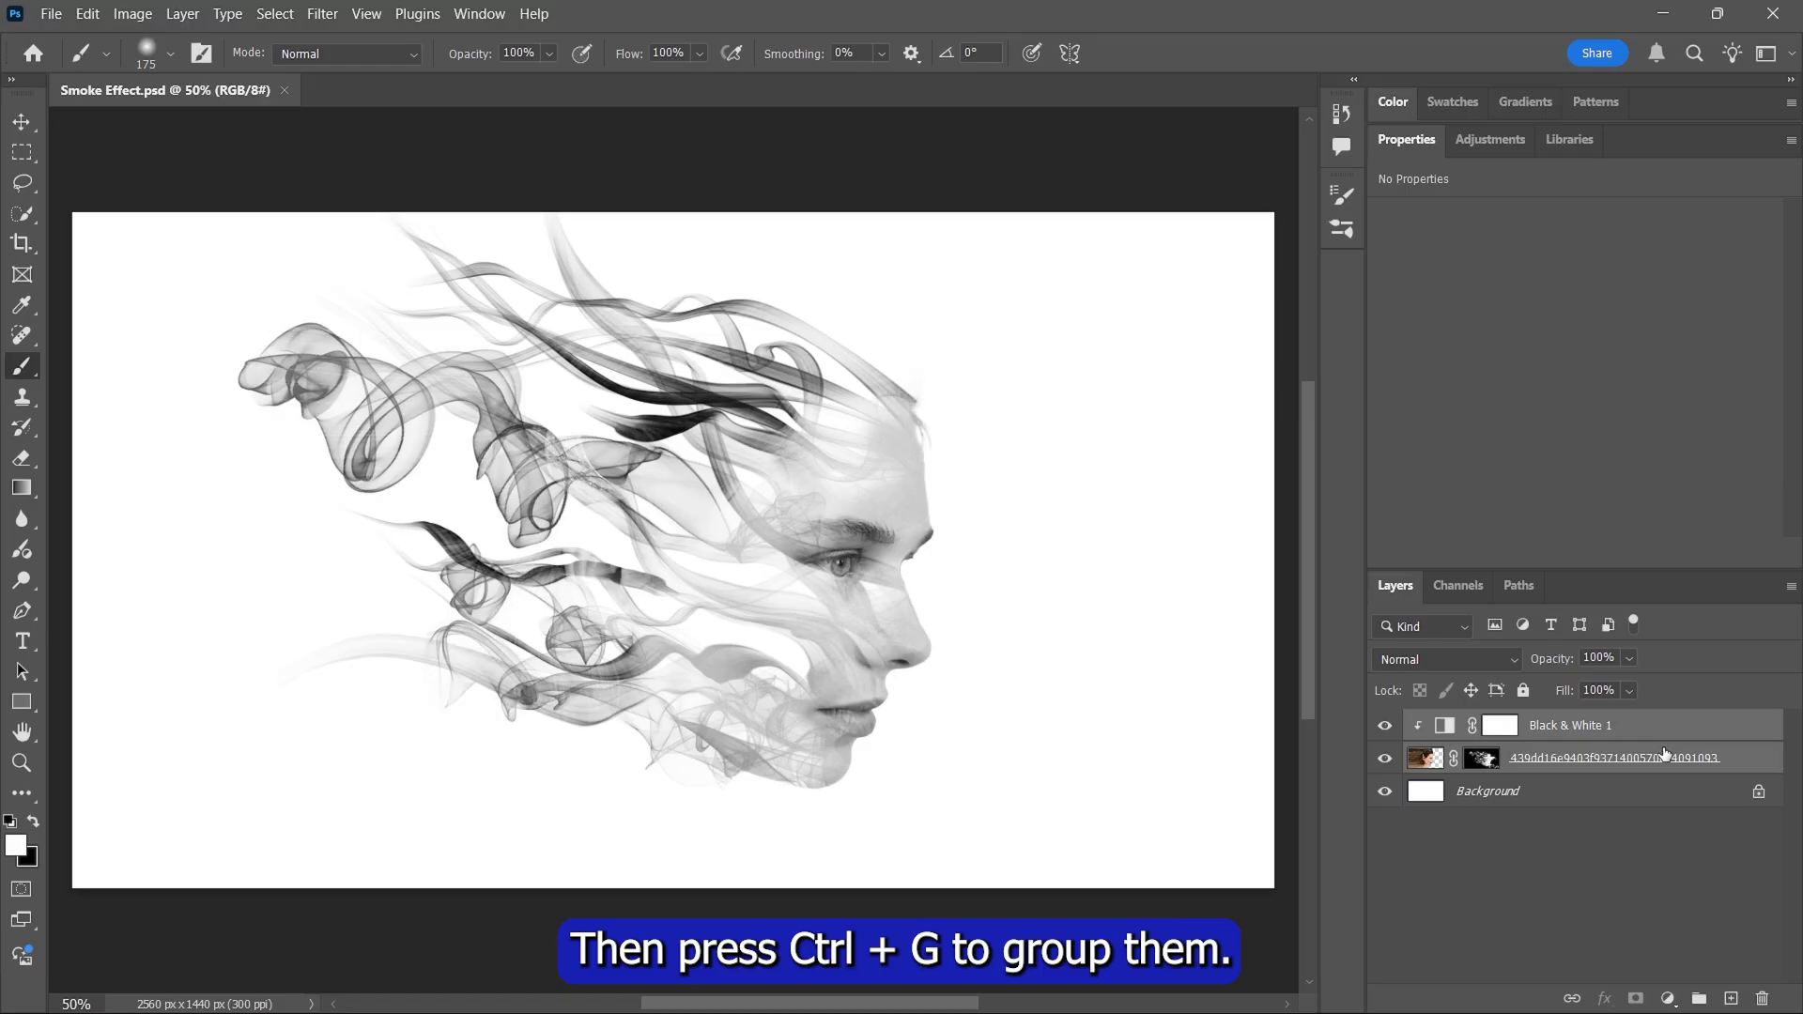
pyautogui.hotkey('ctrl', 'g')
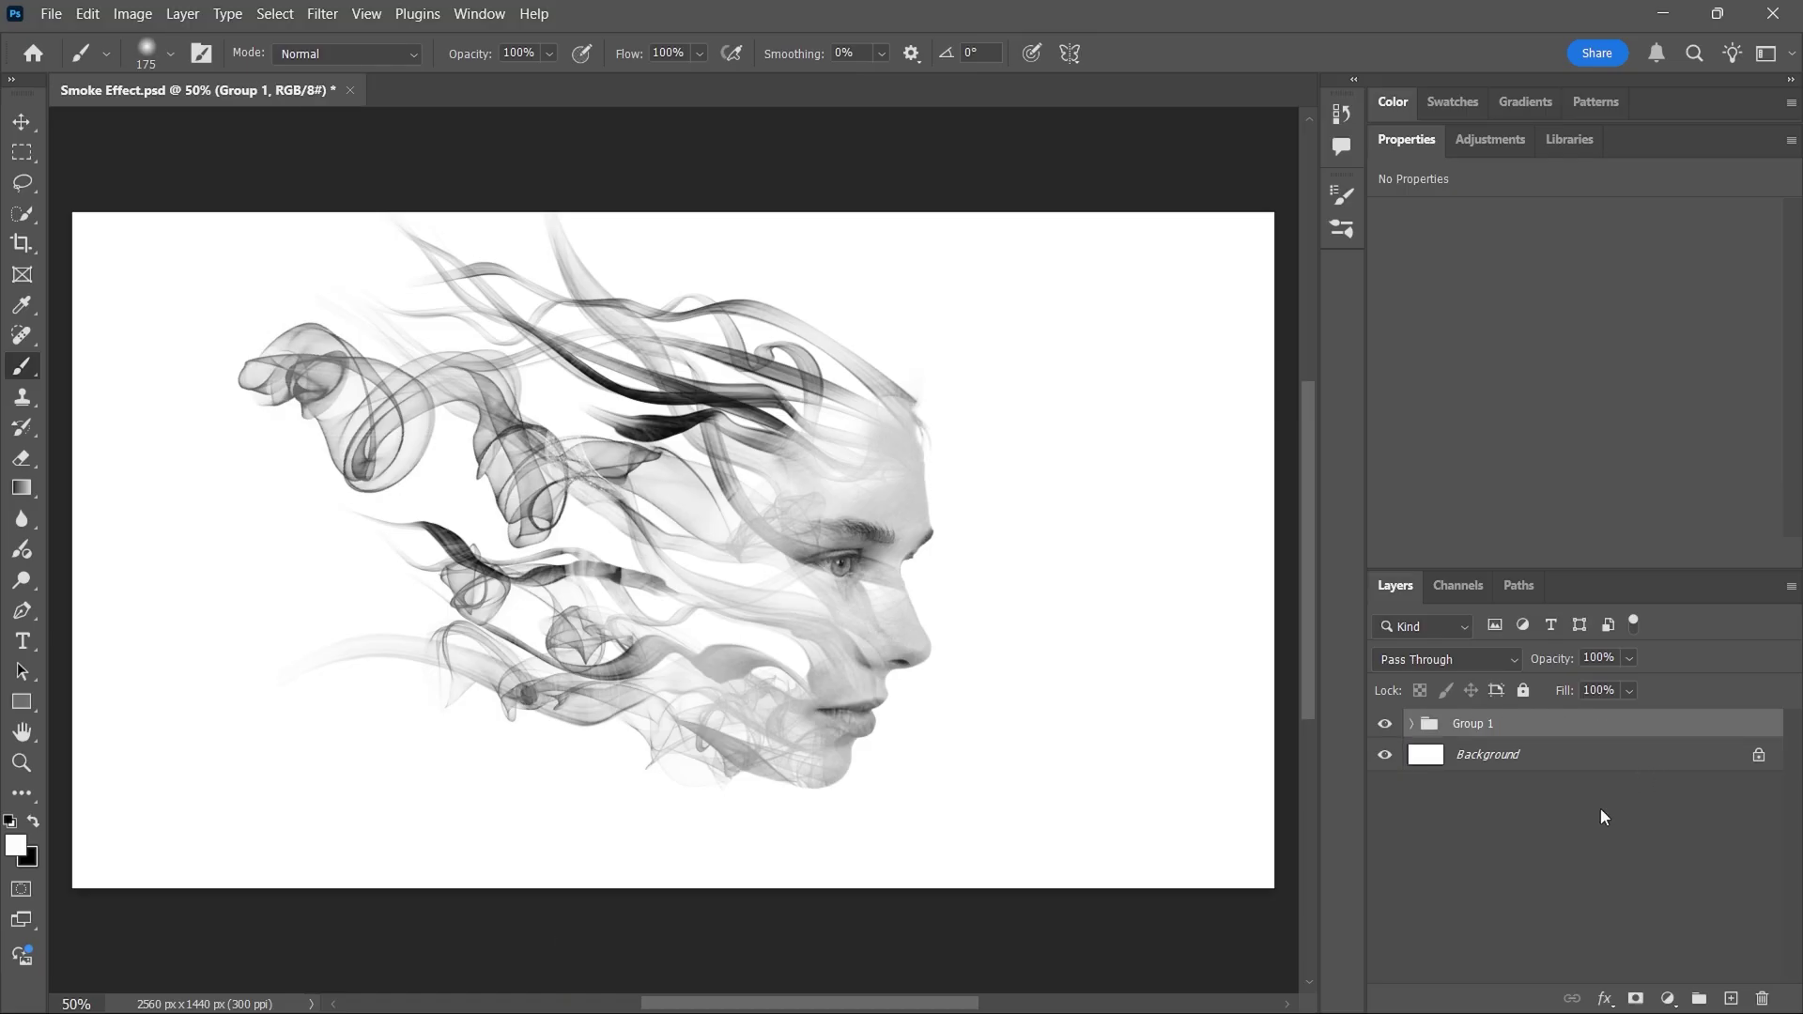
# Step: Add a Gradient Fill layer whose gradient starts from a dark grey left stop
pyautogui.click(1667, 998)
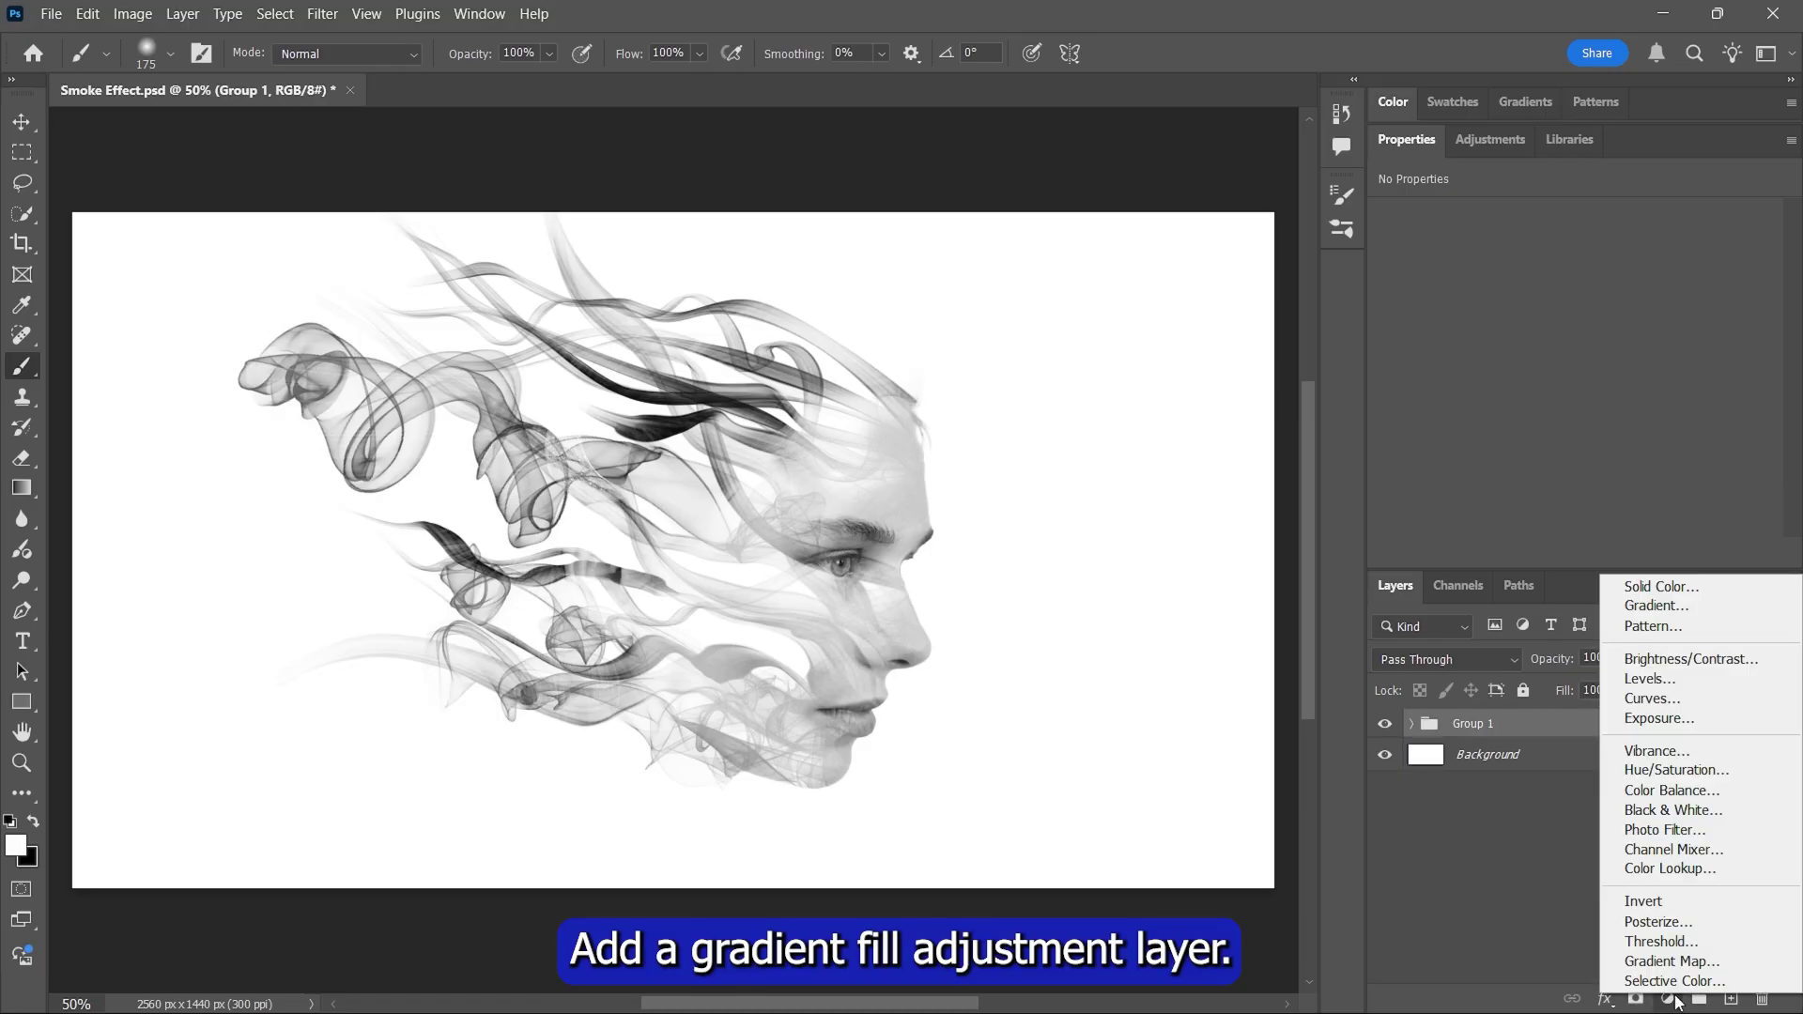
pyautogui.click(1695, 614)
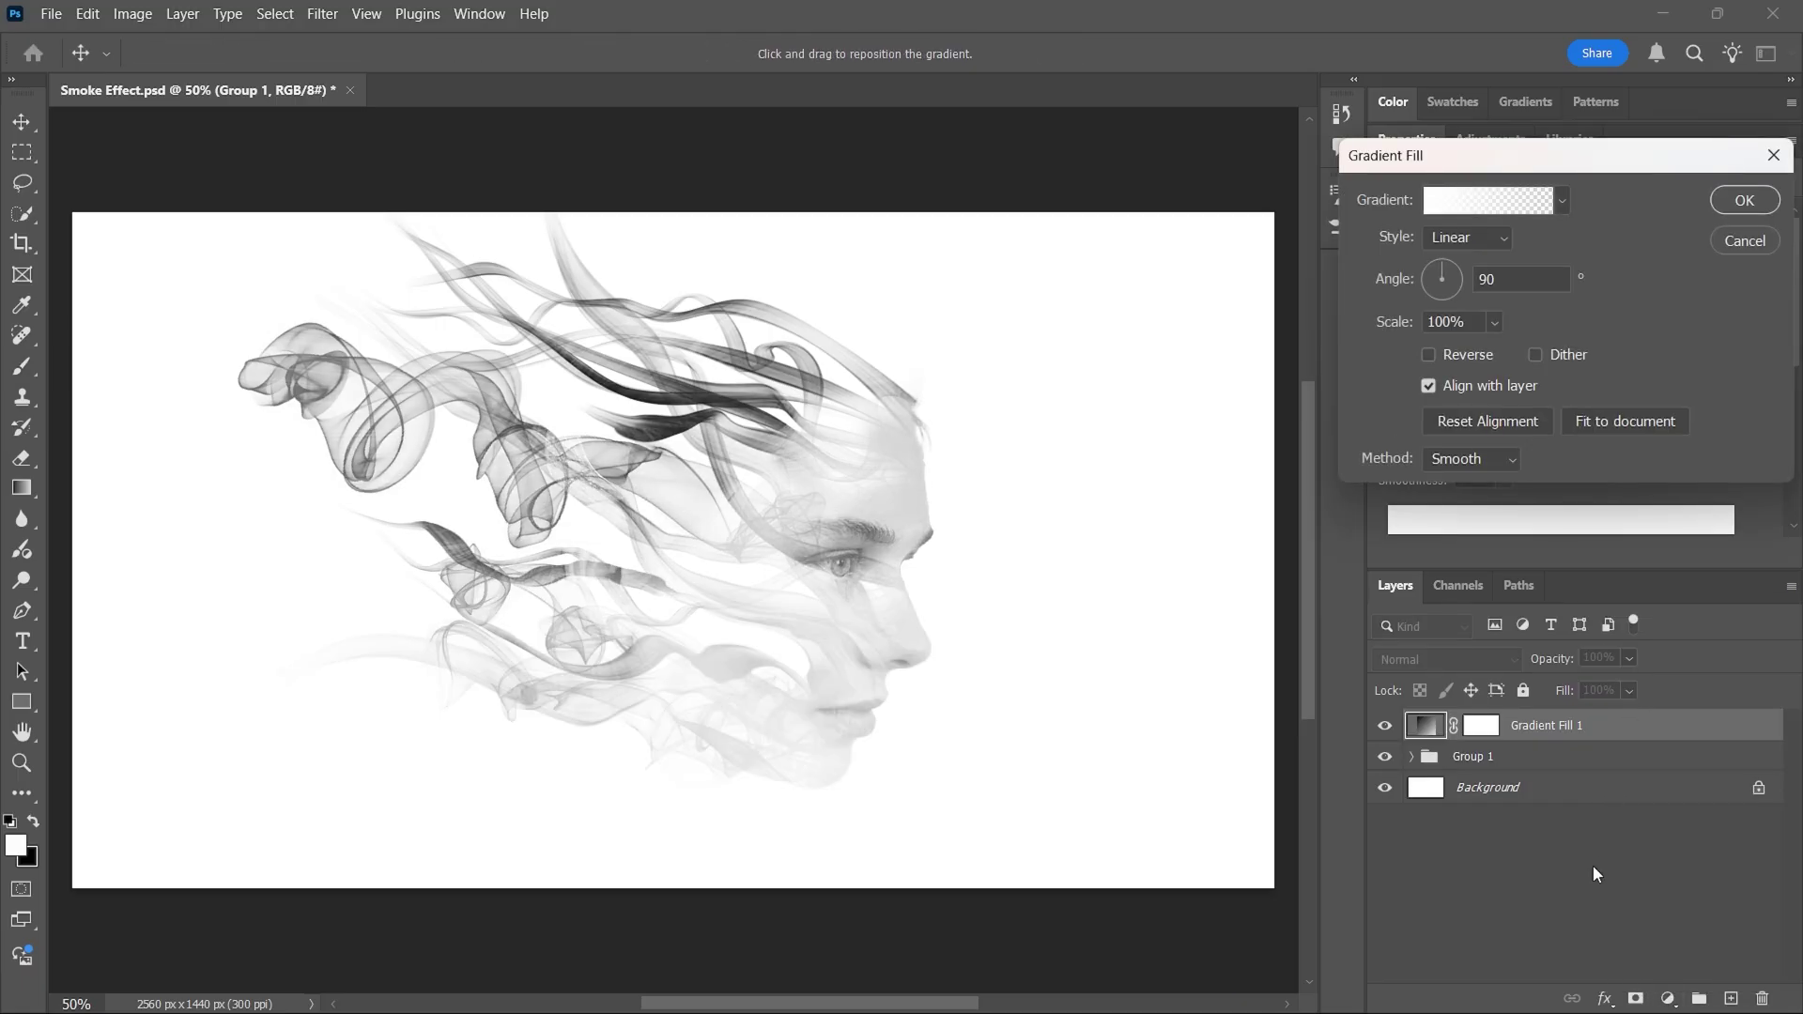
pyautogui.click(1470, 208)
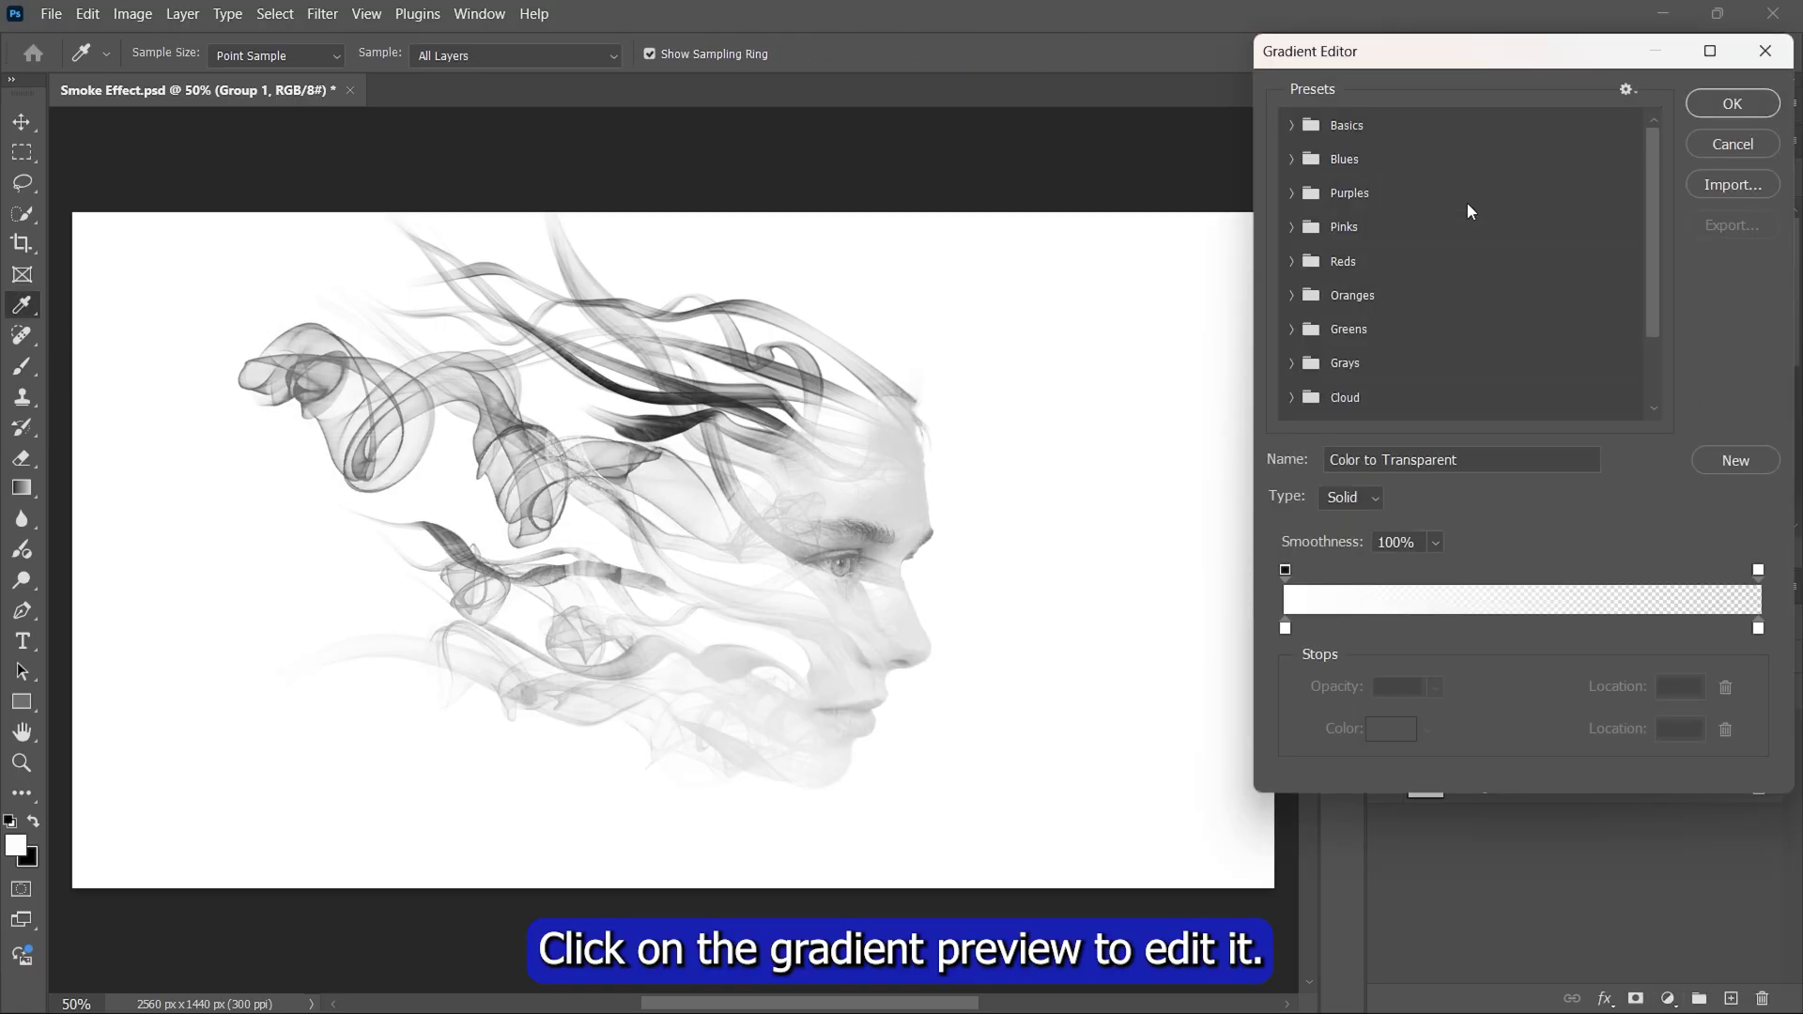
pyautogui.doubleClick(1285, 629)
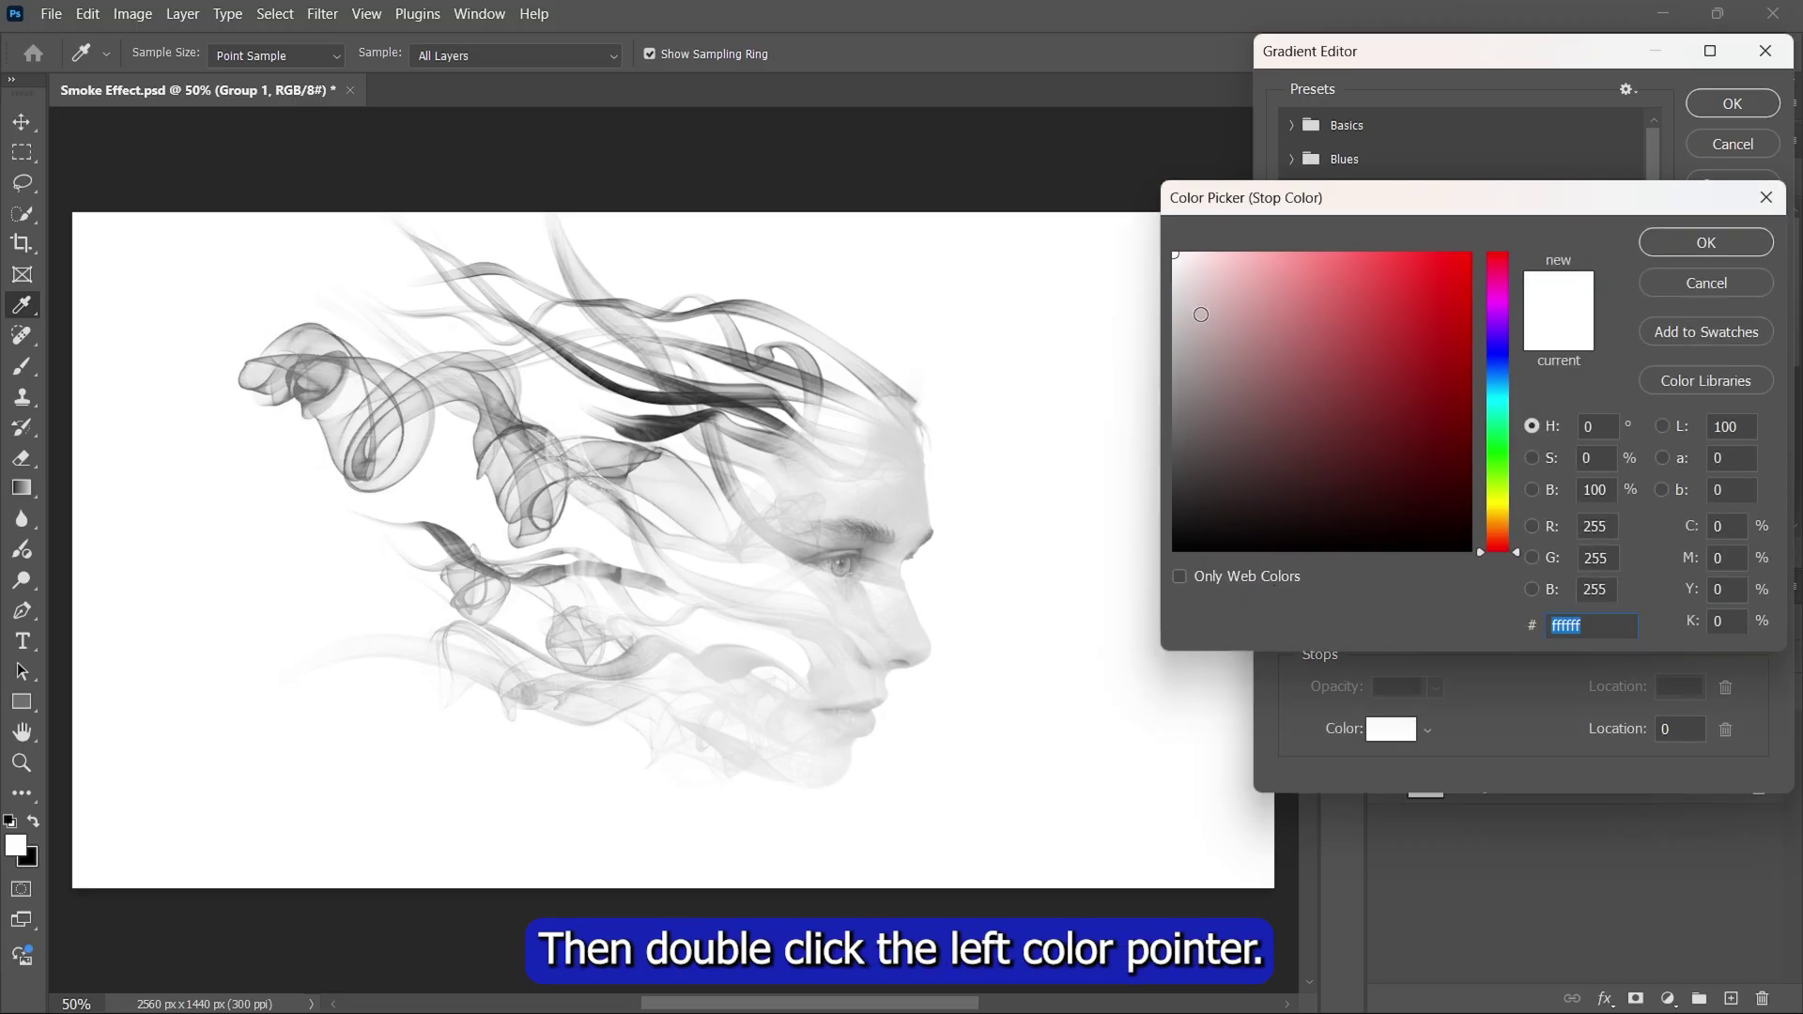
pyautogui.moveTo(1172, 458)
pyautogui.mouseDown()
pyautogui.moveTo(1147, 495)
pyautogui.moveTo(1159, 483)
pyautogui.mouseUp()
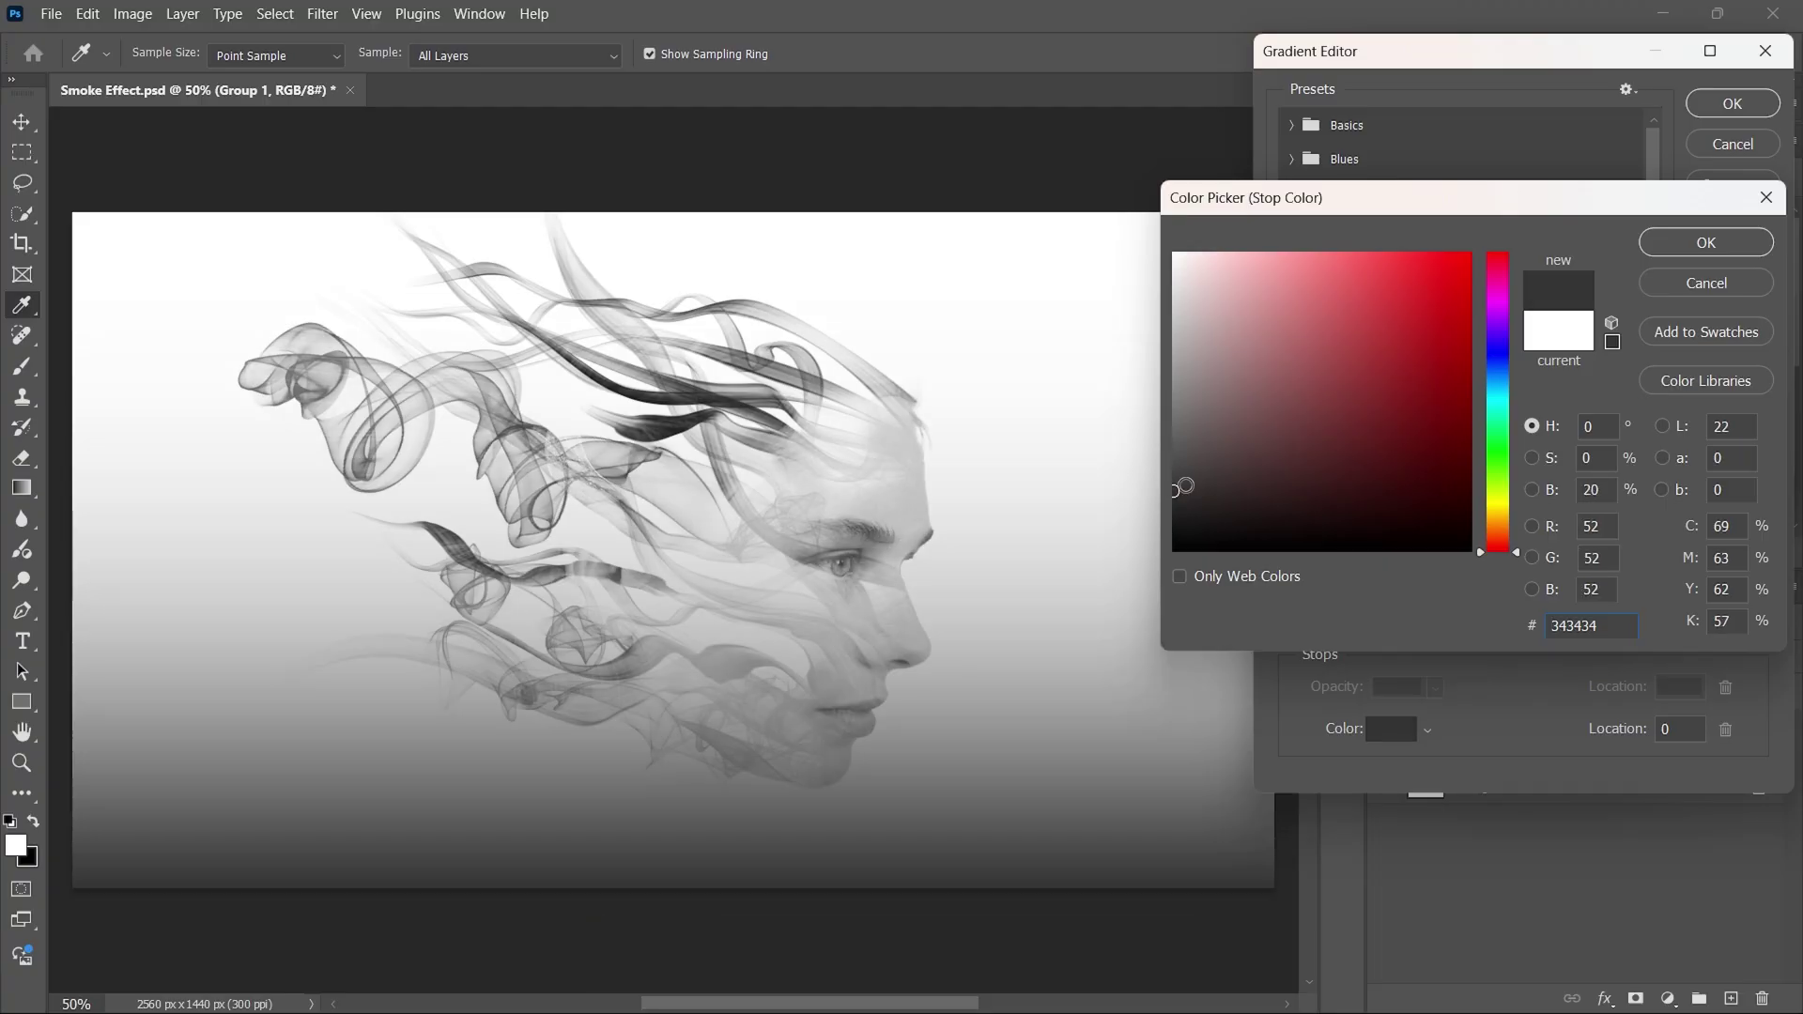
pyautogui.click(1706, 244)
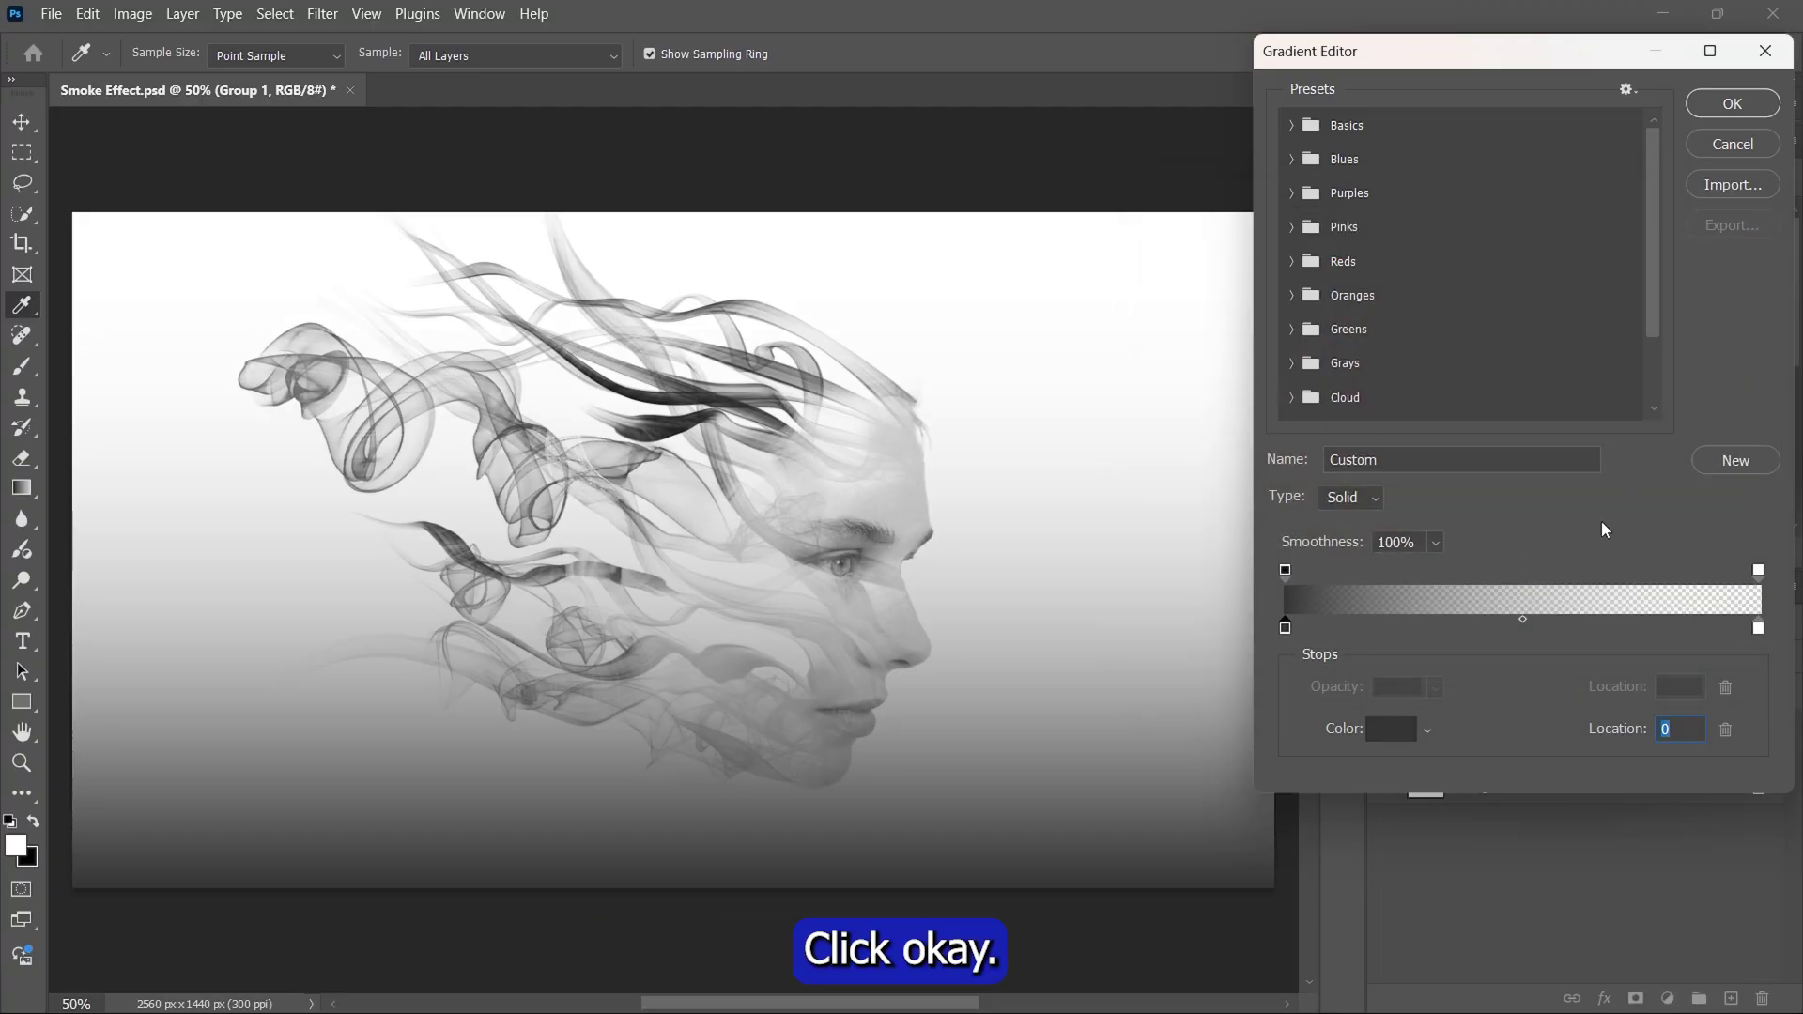
pyautogui.click(1733, 105)
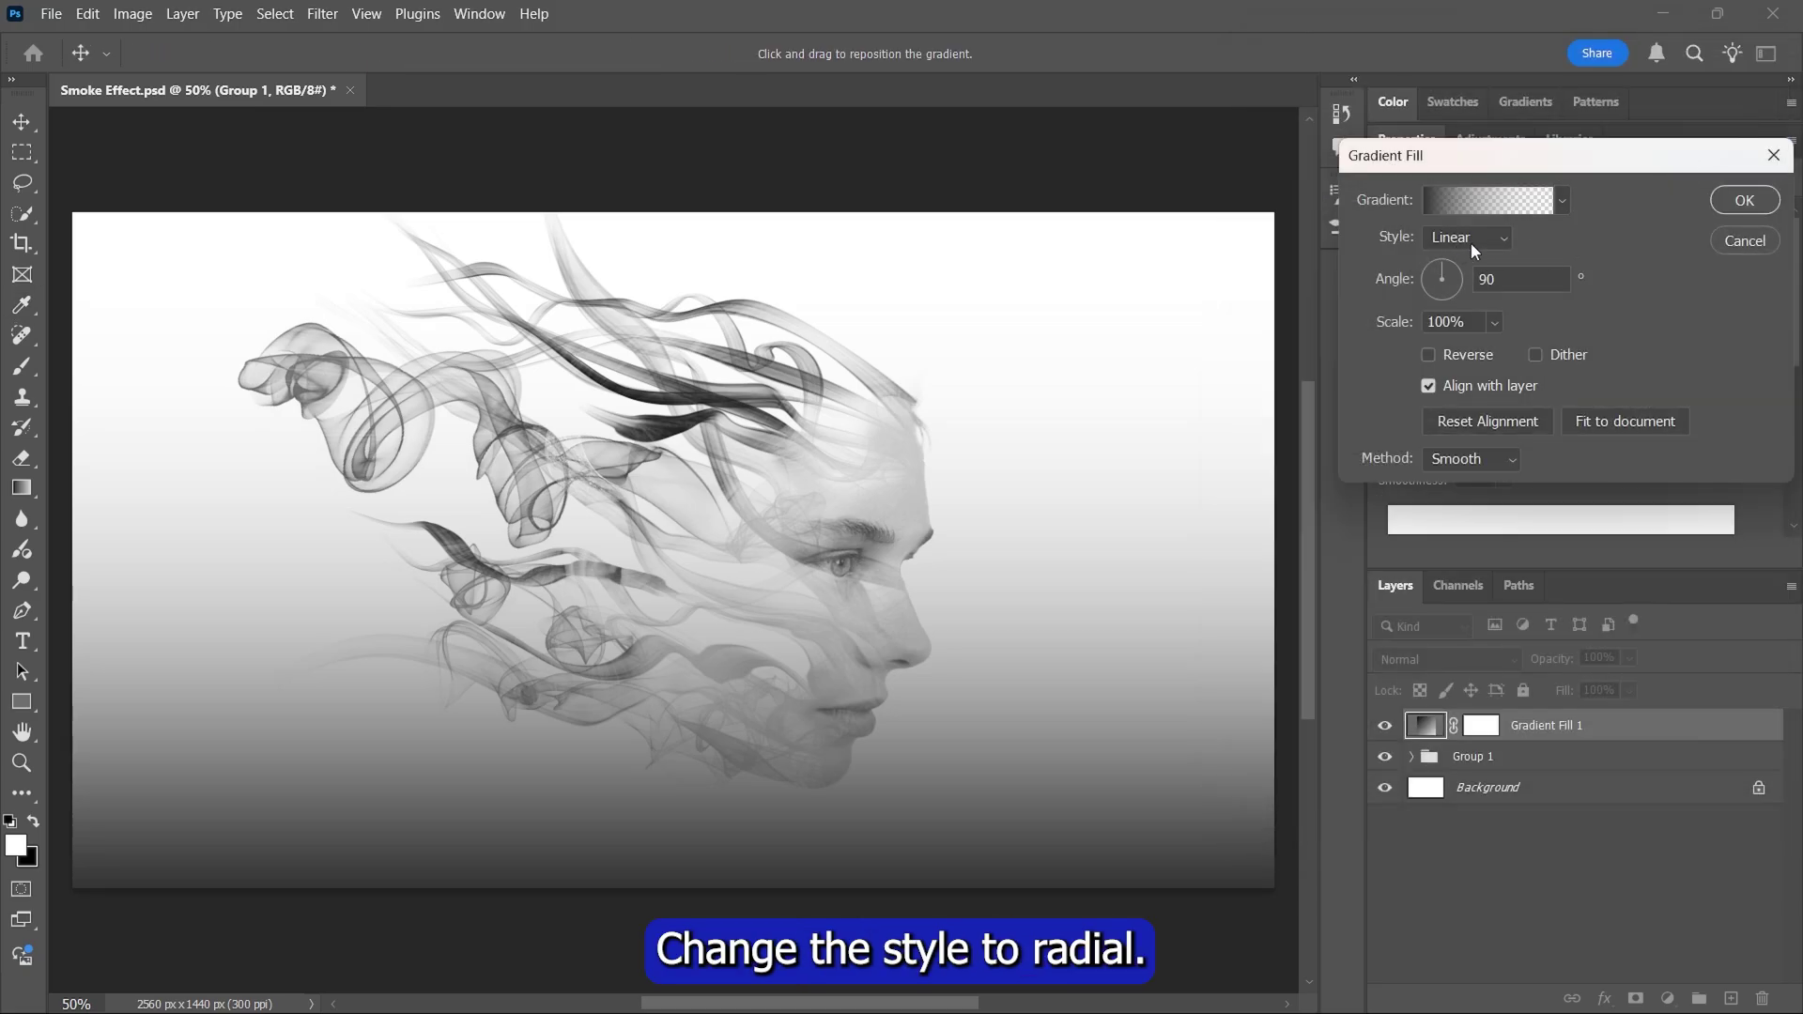
# Step: Make the gradient radial, reversed, at 330% scale, and place Gradient Fill 1 below Group 1
pyautogui.click(1471, 242)
pyautogui.click(1451, 278)
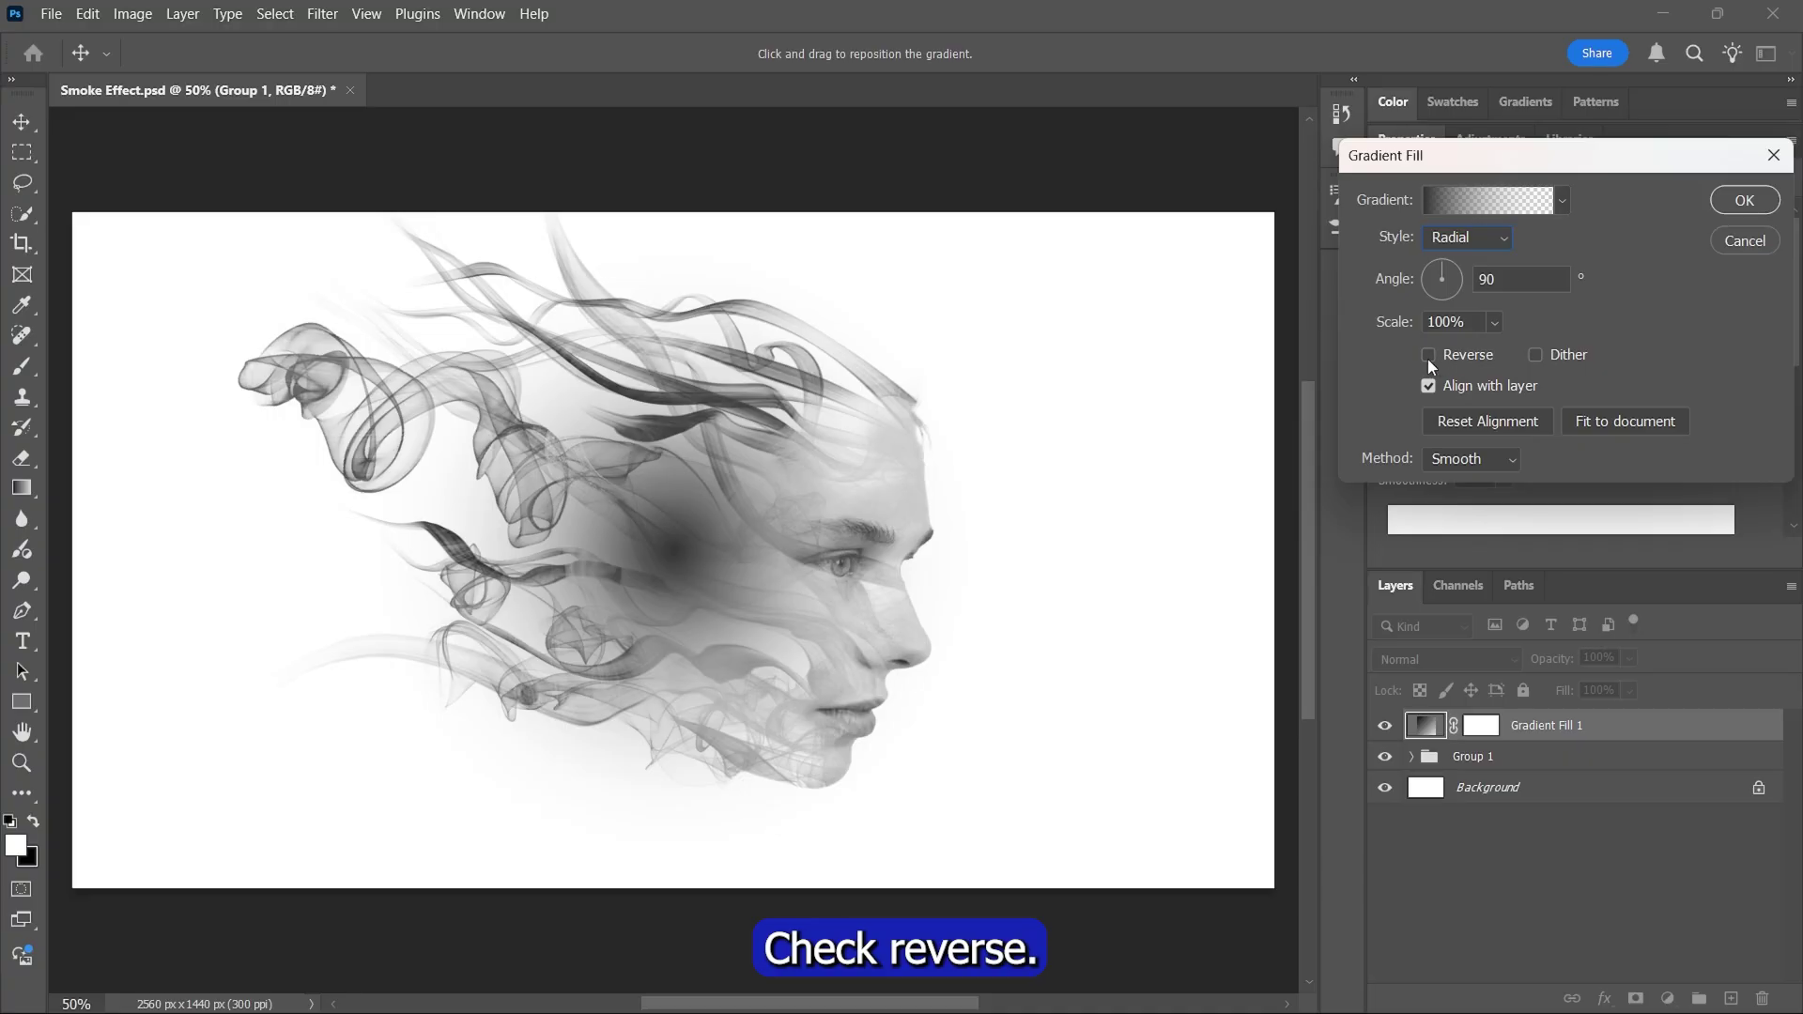
pyautogui.click(1428, 355)
pyautogui.click(1494, 322)
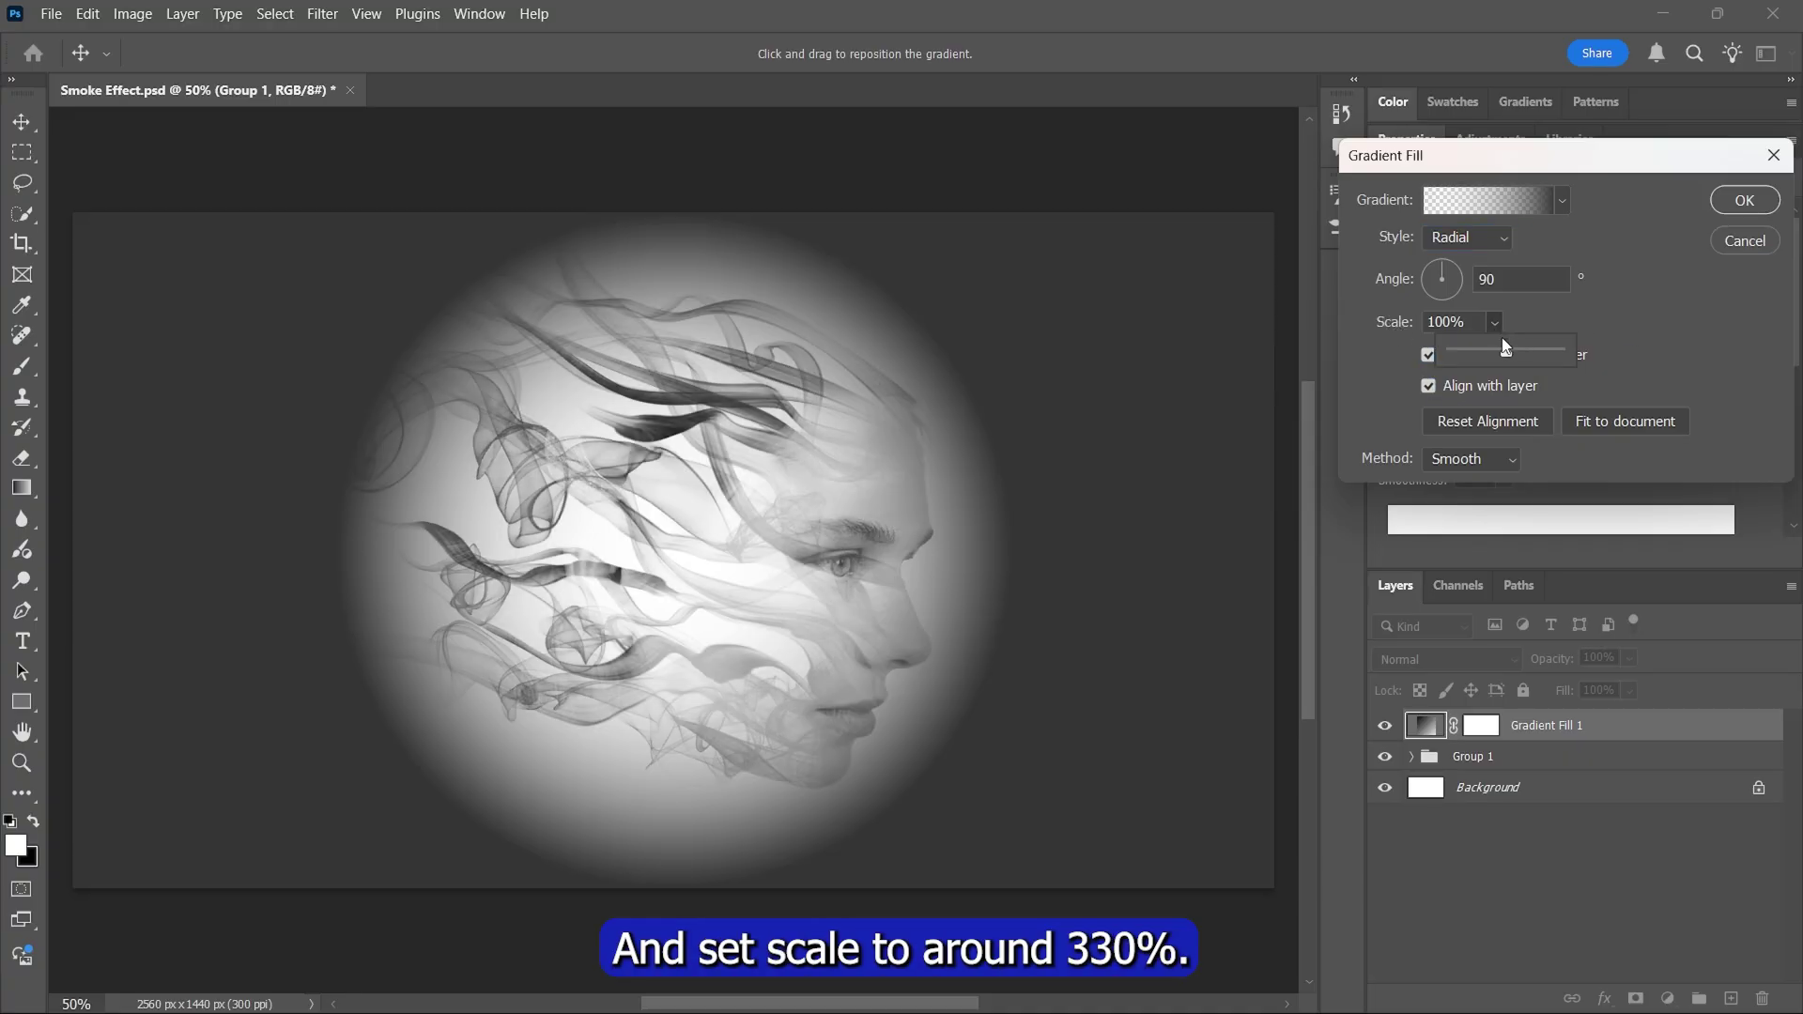
pyautogui.moveTo(1508, 355); pyautogui.dragTo(1528, 355)
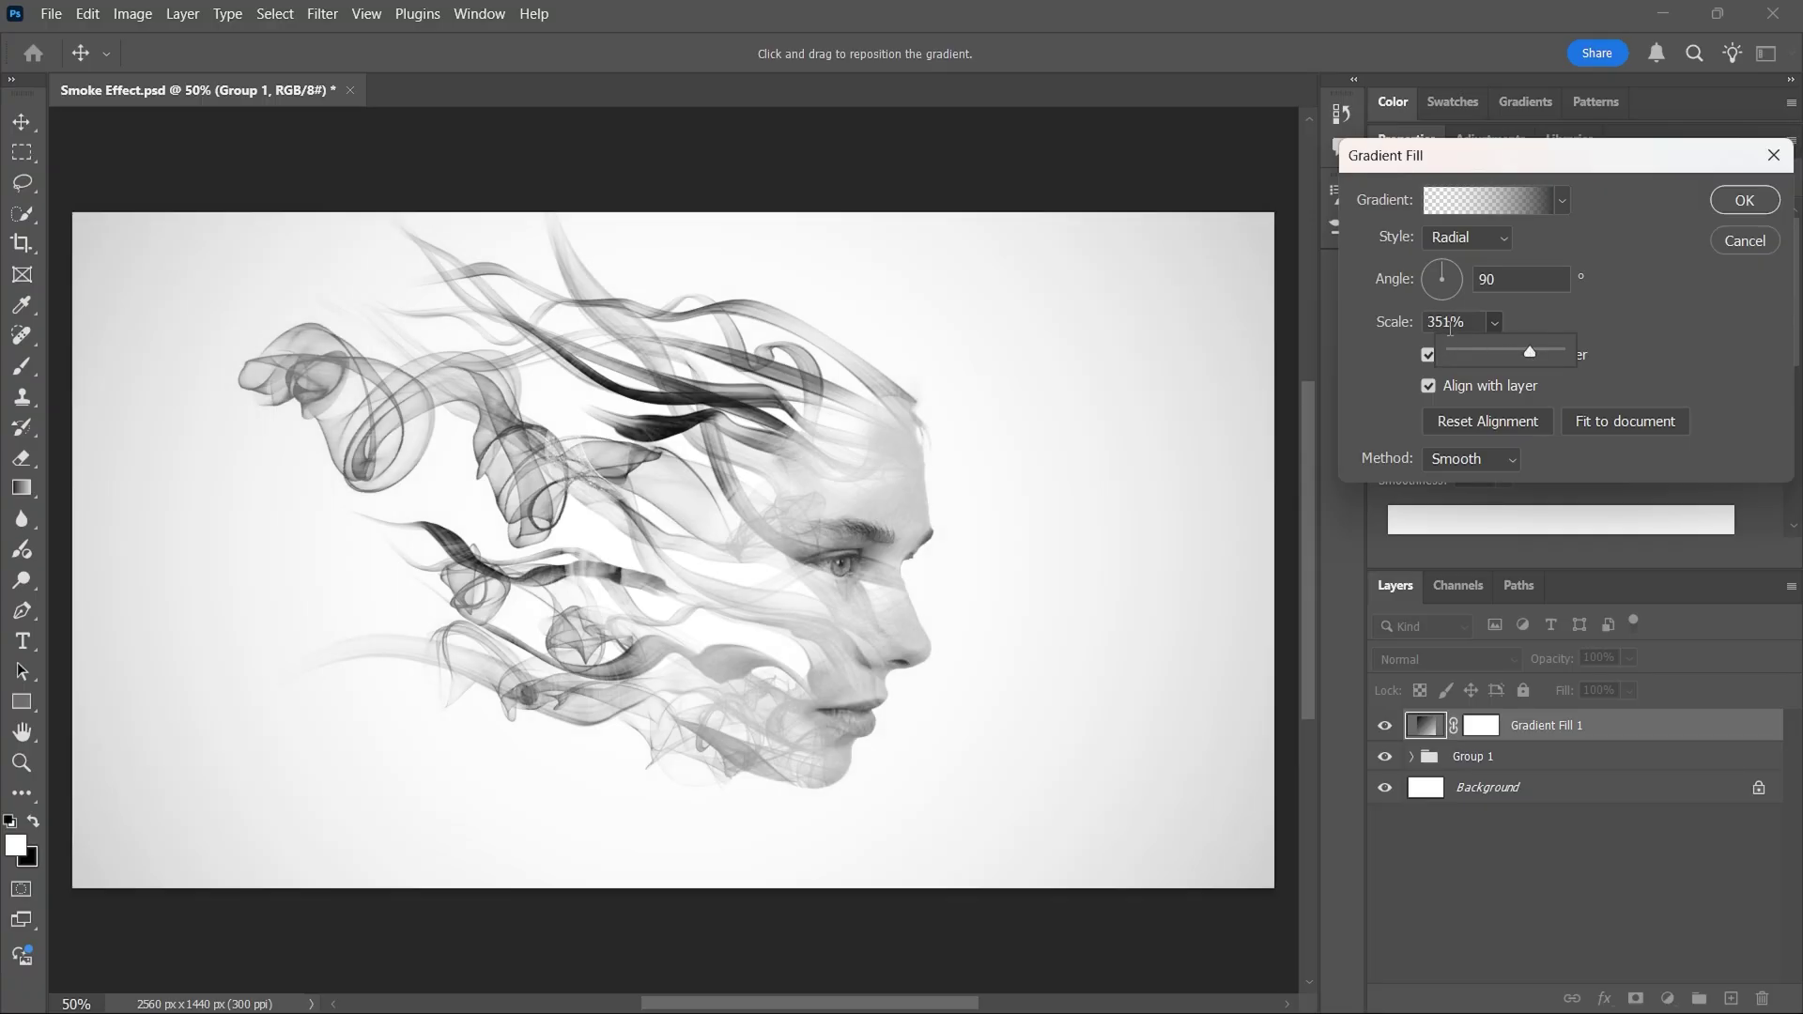
pyautogui.click(1461, 325)
pyautogui.press('Down')
pyautogui.press('Down')
pyautogui.press('Down')
pyautogui.press('Down')
pyautogui.press('Down')
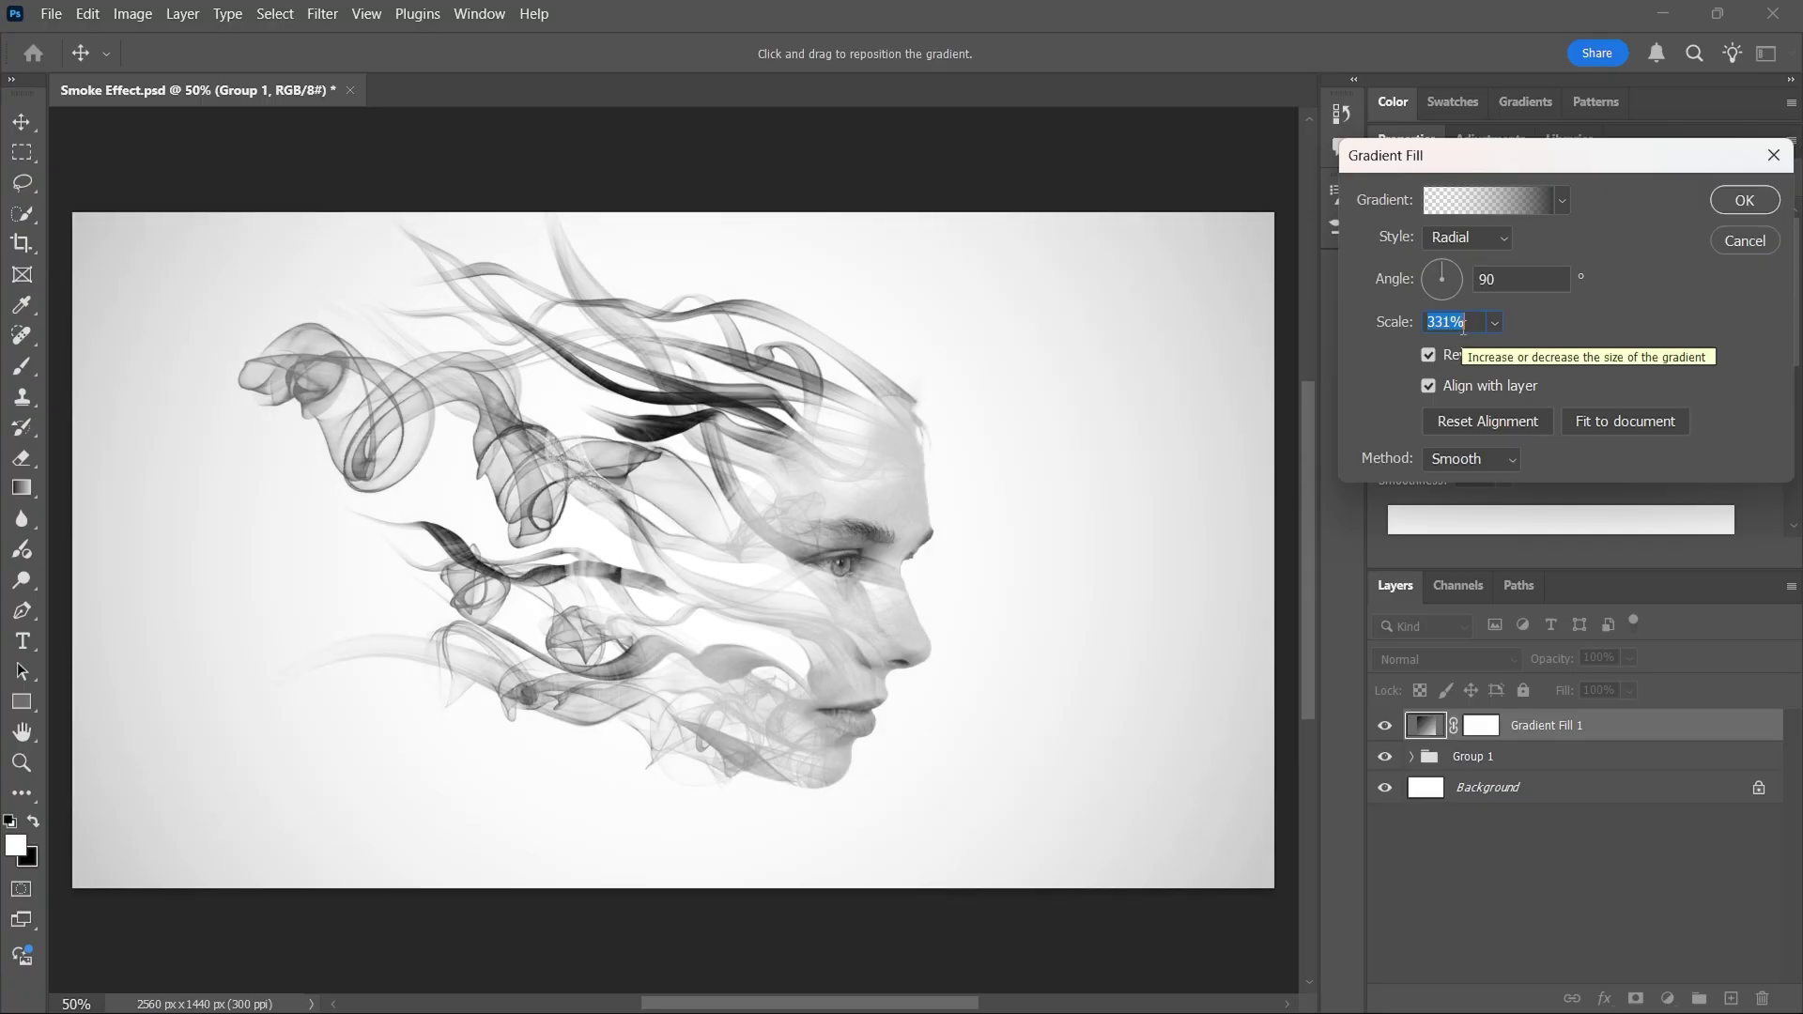
pyautogui.press('Down')
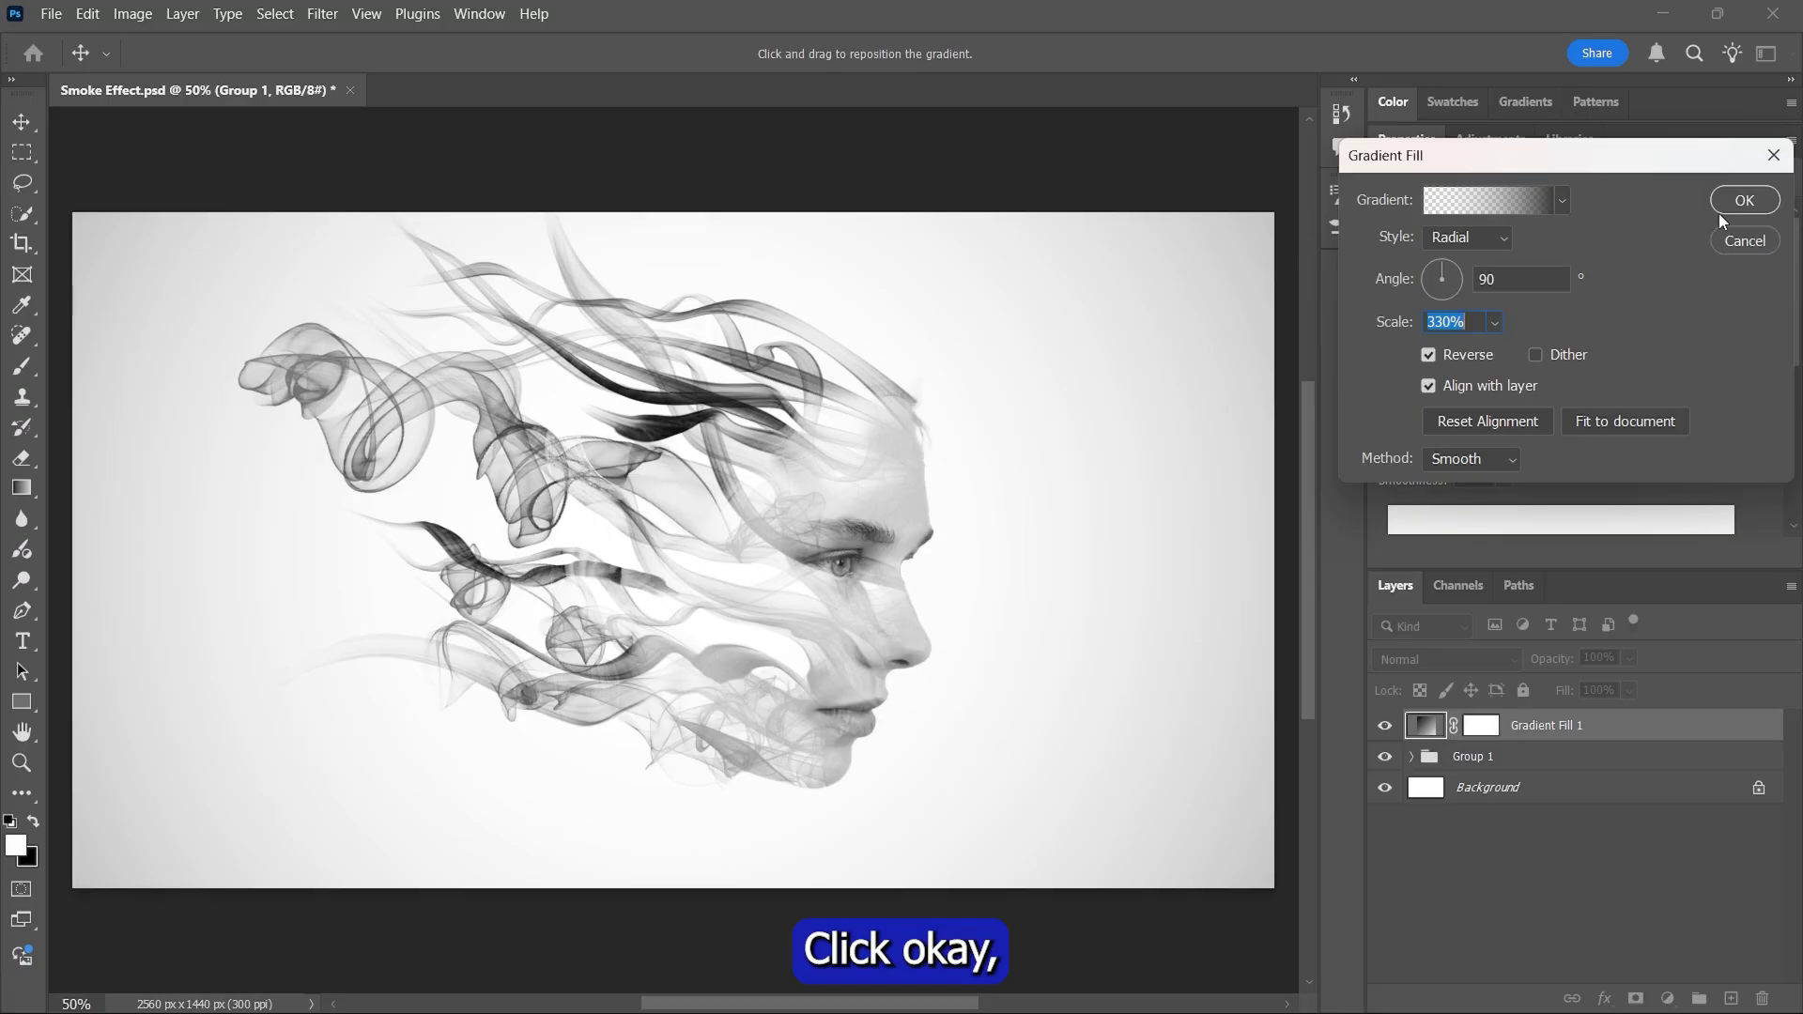
pyautogui.click(1745, 201)
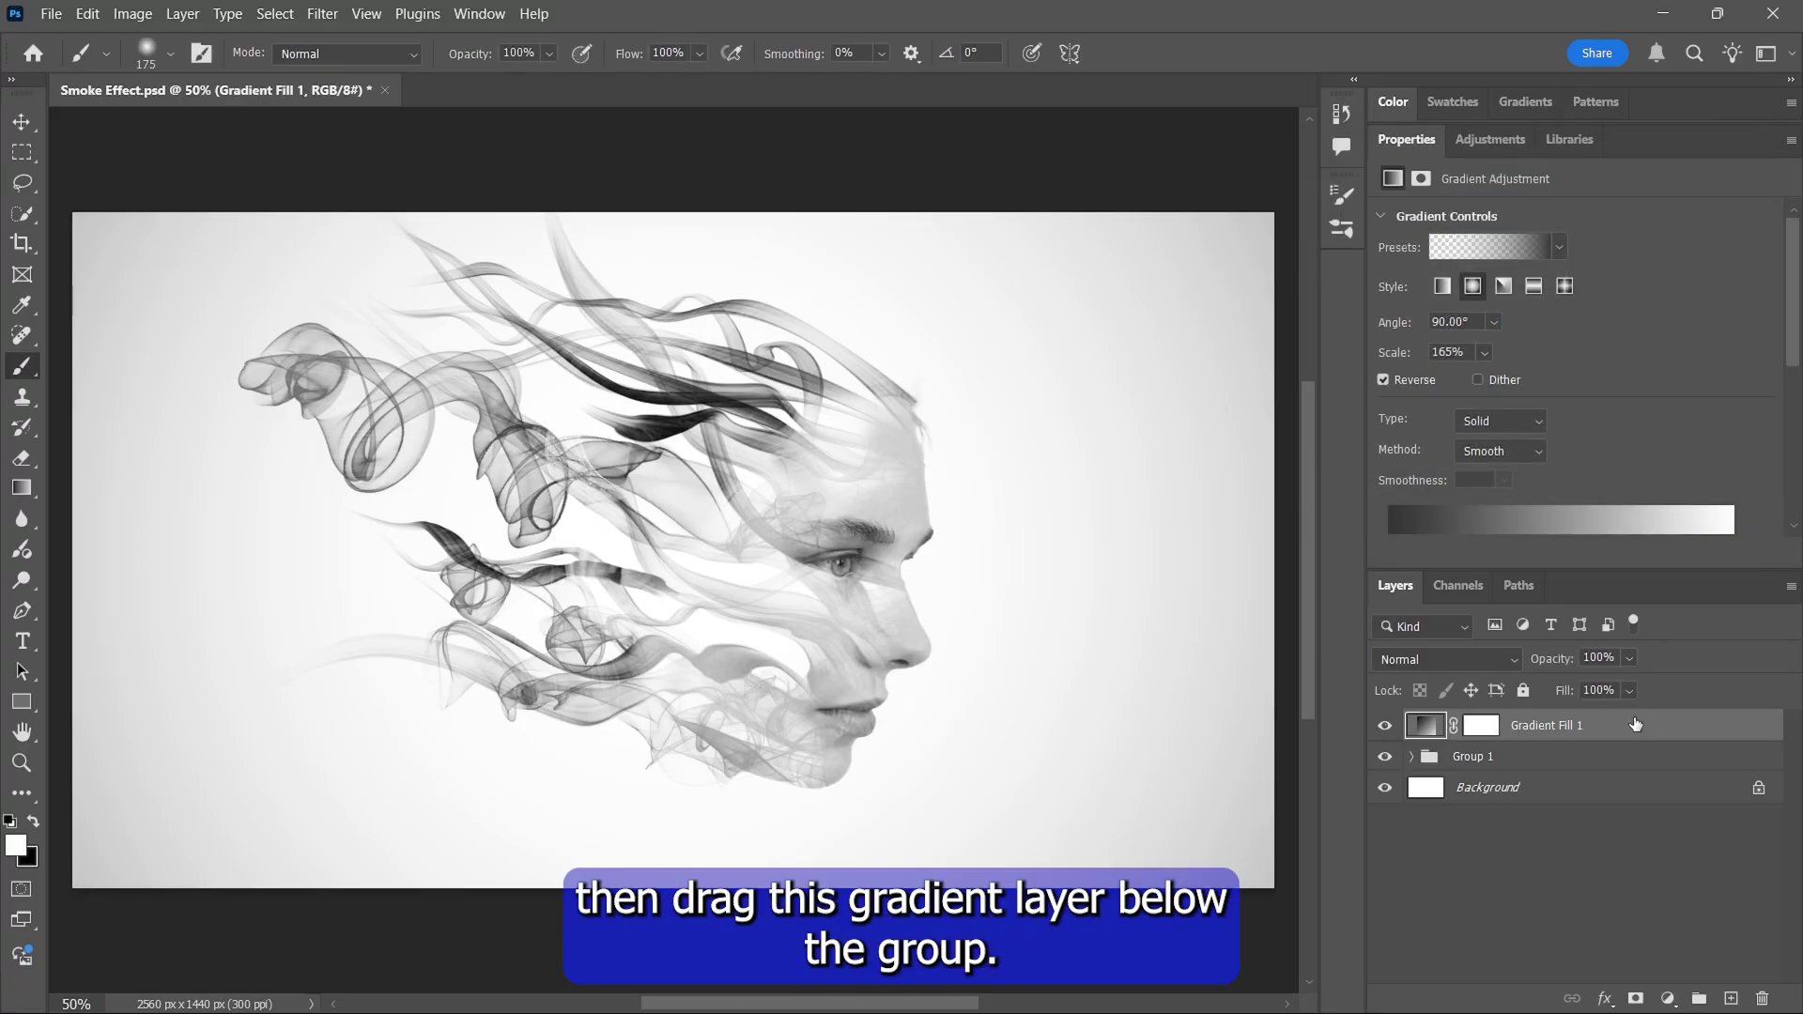
pyautogui.moveTo(1609, 731); pyautogui.dragTo(1609, 775)
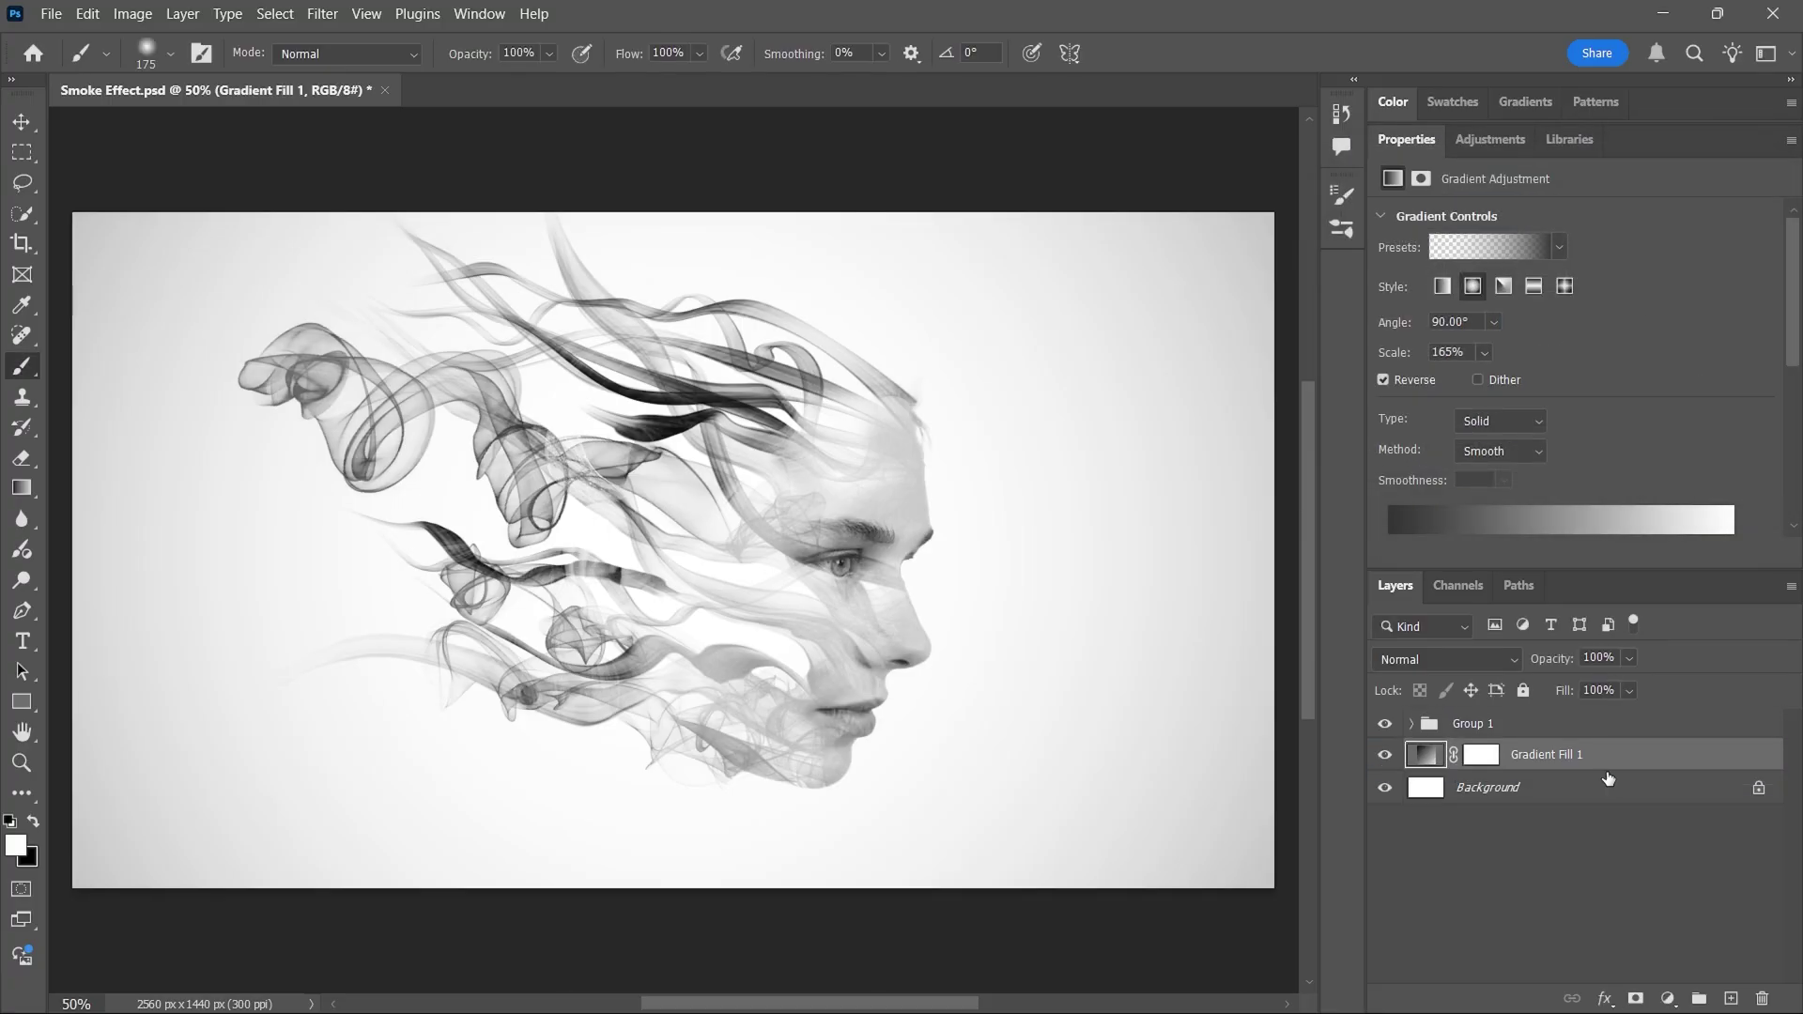
pyautogui.click(1487, 869)
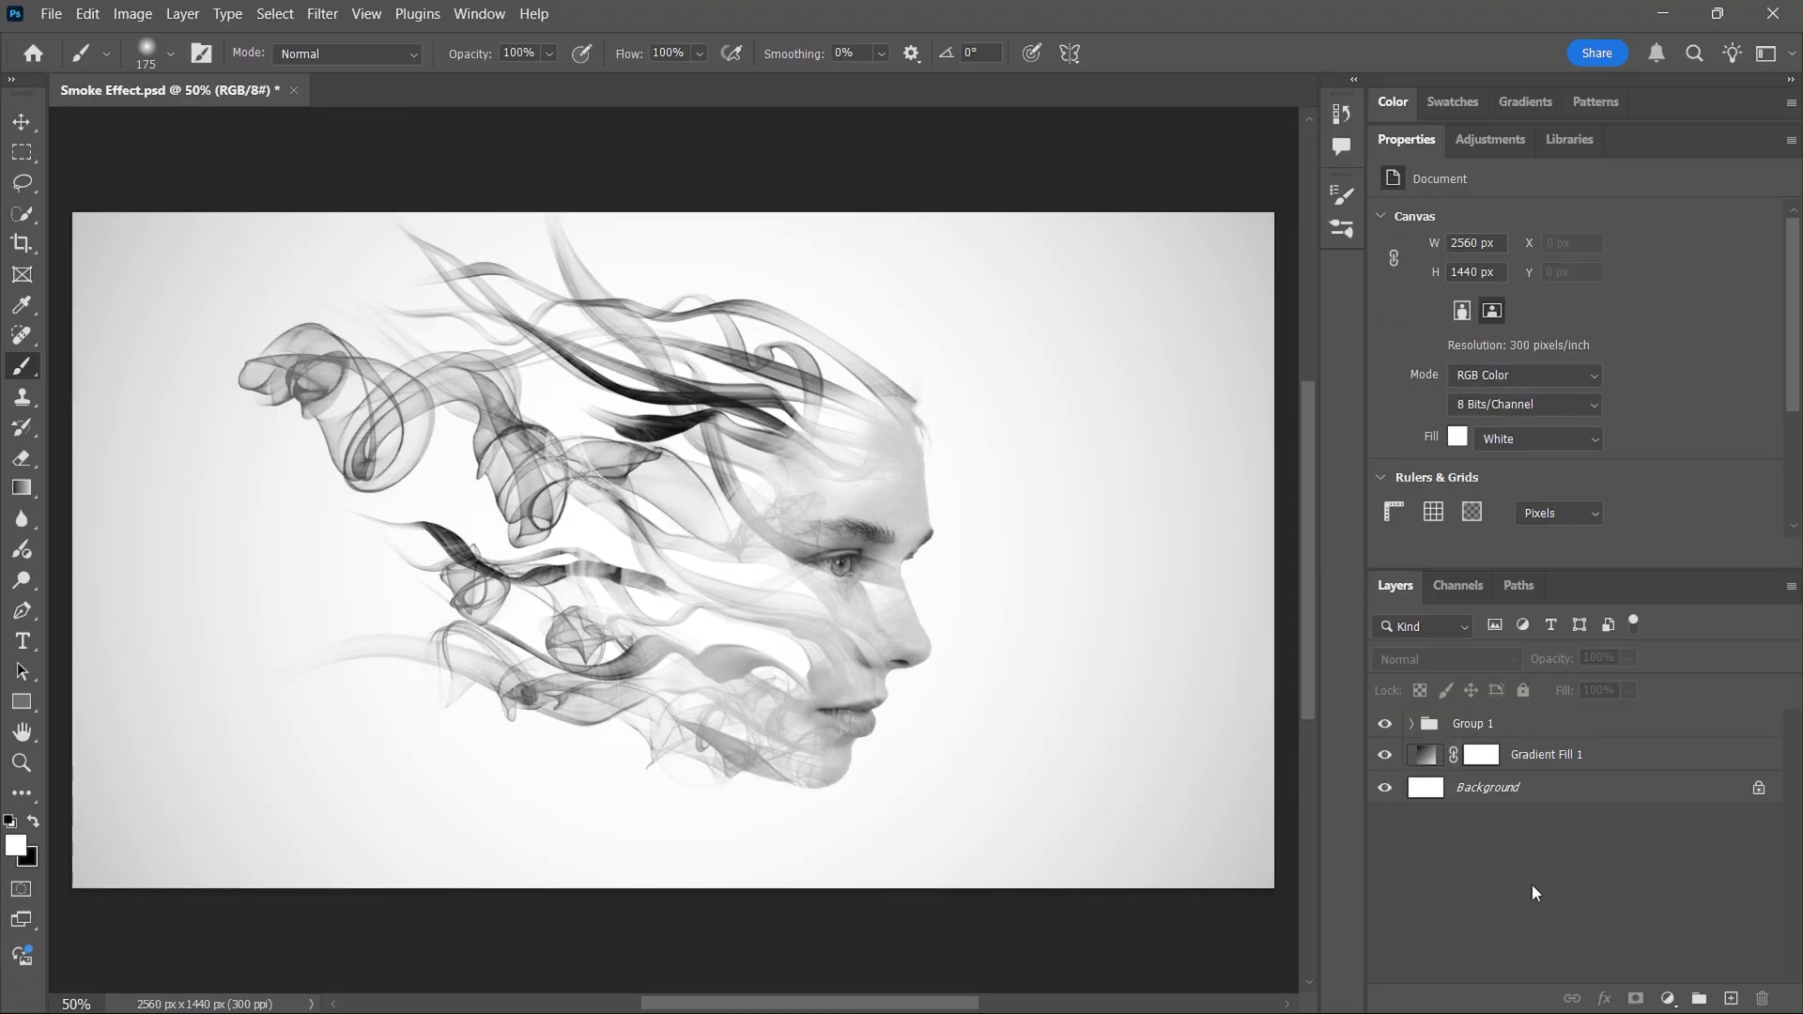
# Step: Add a reversed Gradient Map adjustment layer using the Blues > Blue_23 gradient
pyautogui.click(1667, 998)
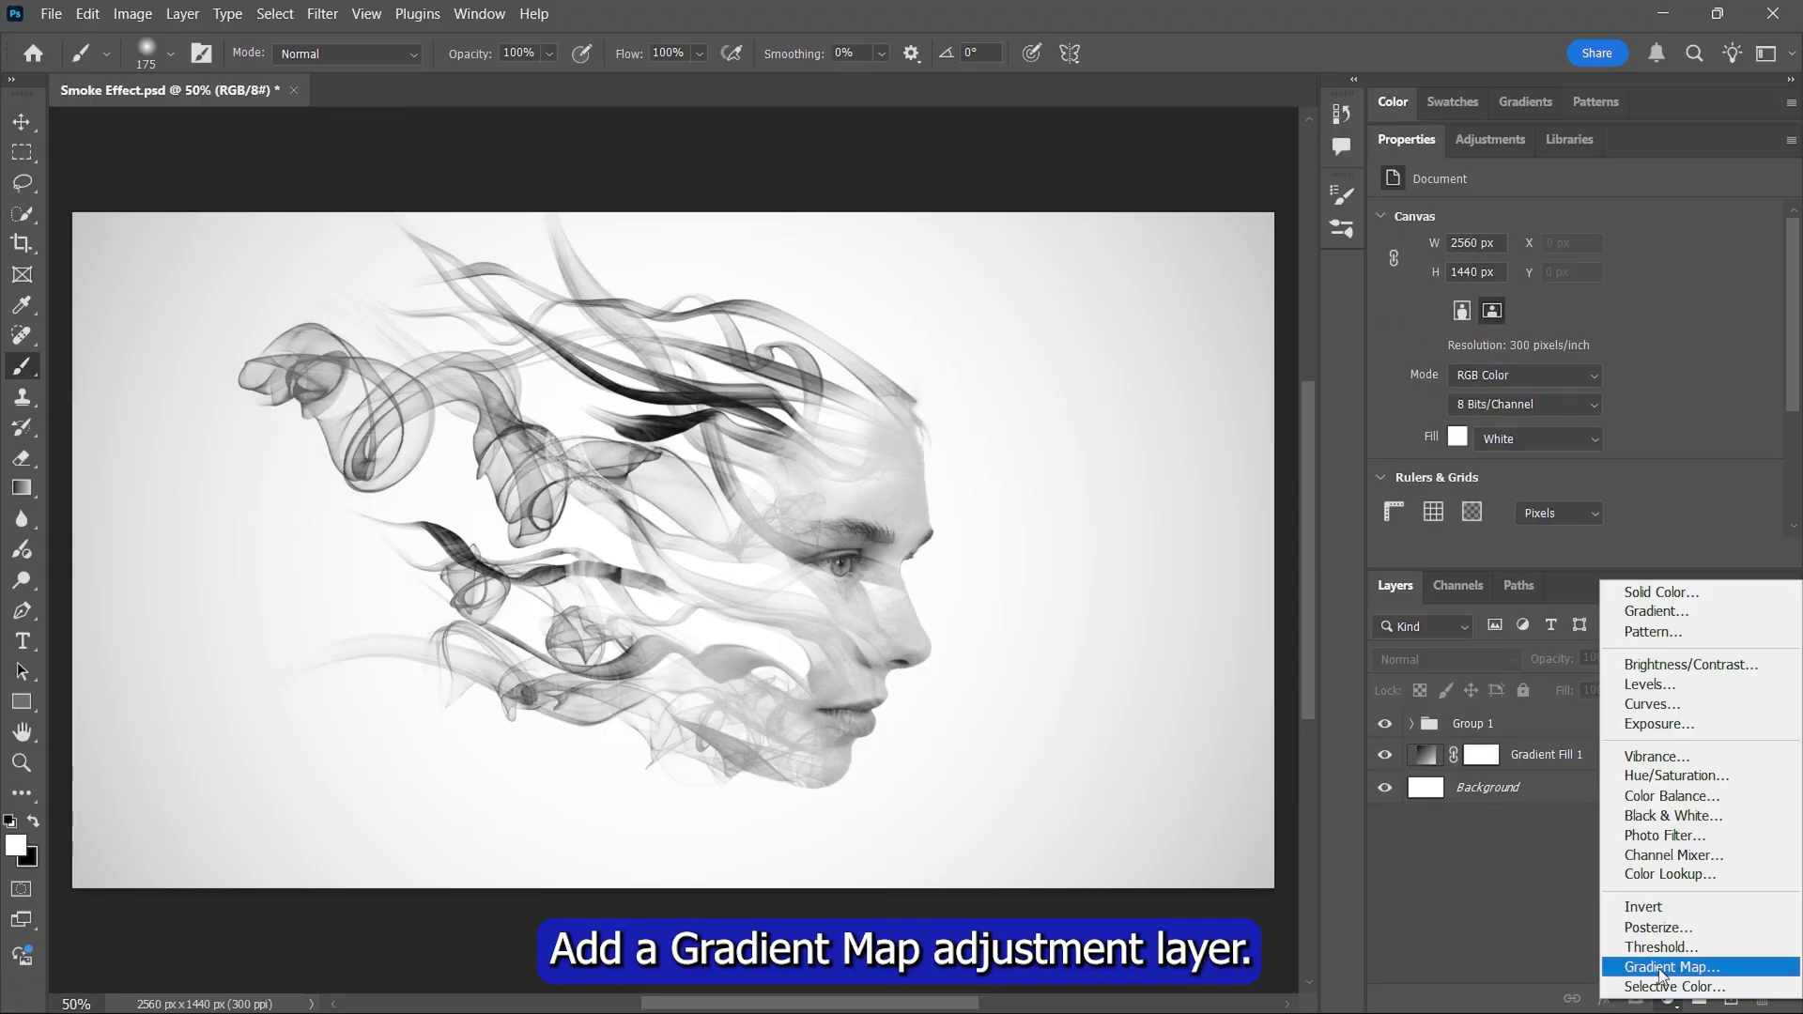
pyautogui.click(1671, 967)
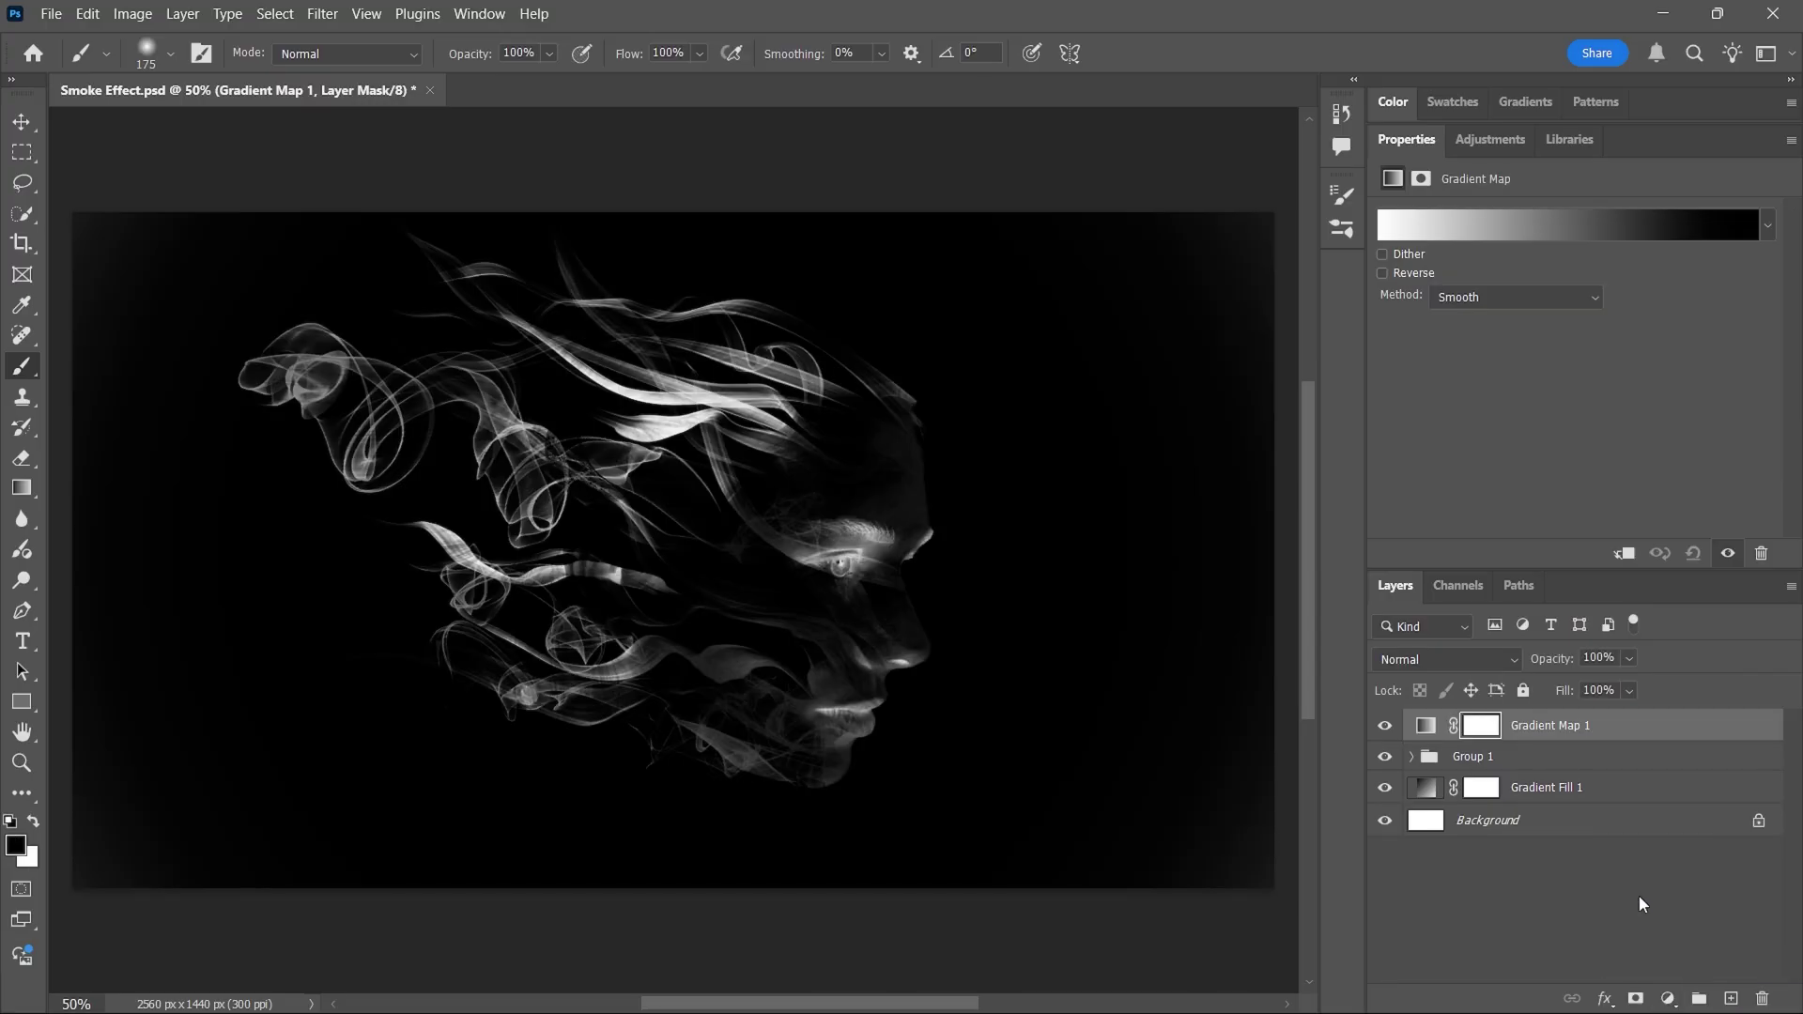
pyautogui.click(1382, 274)
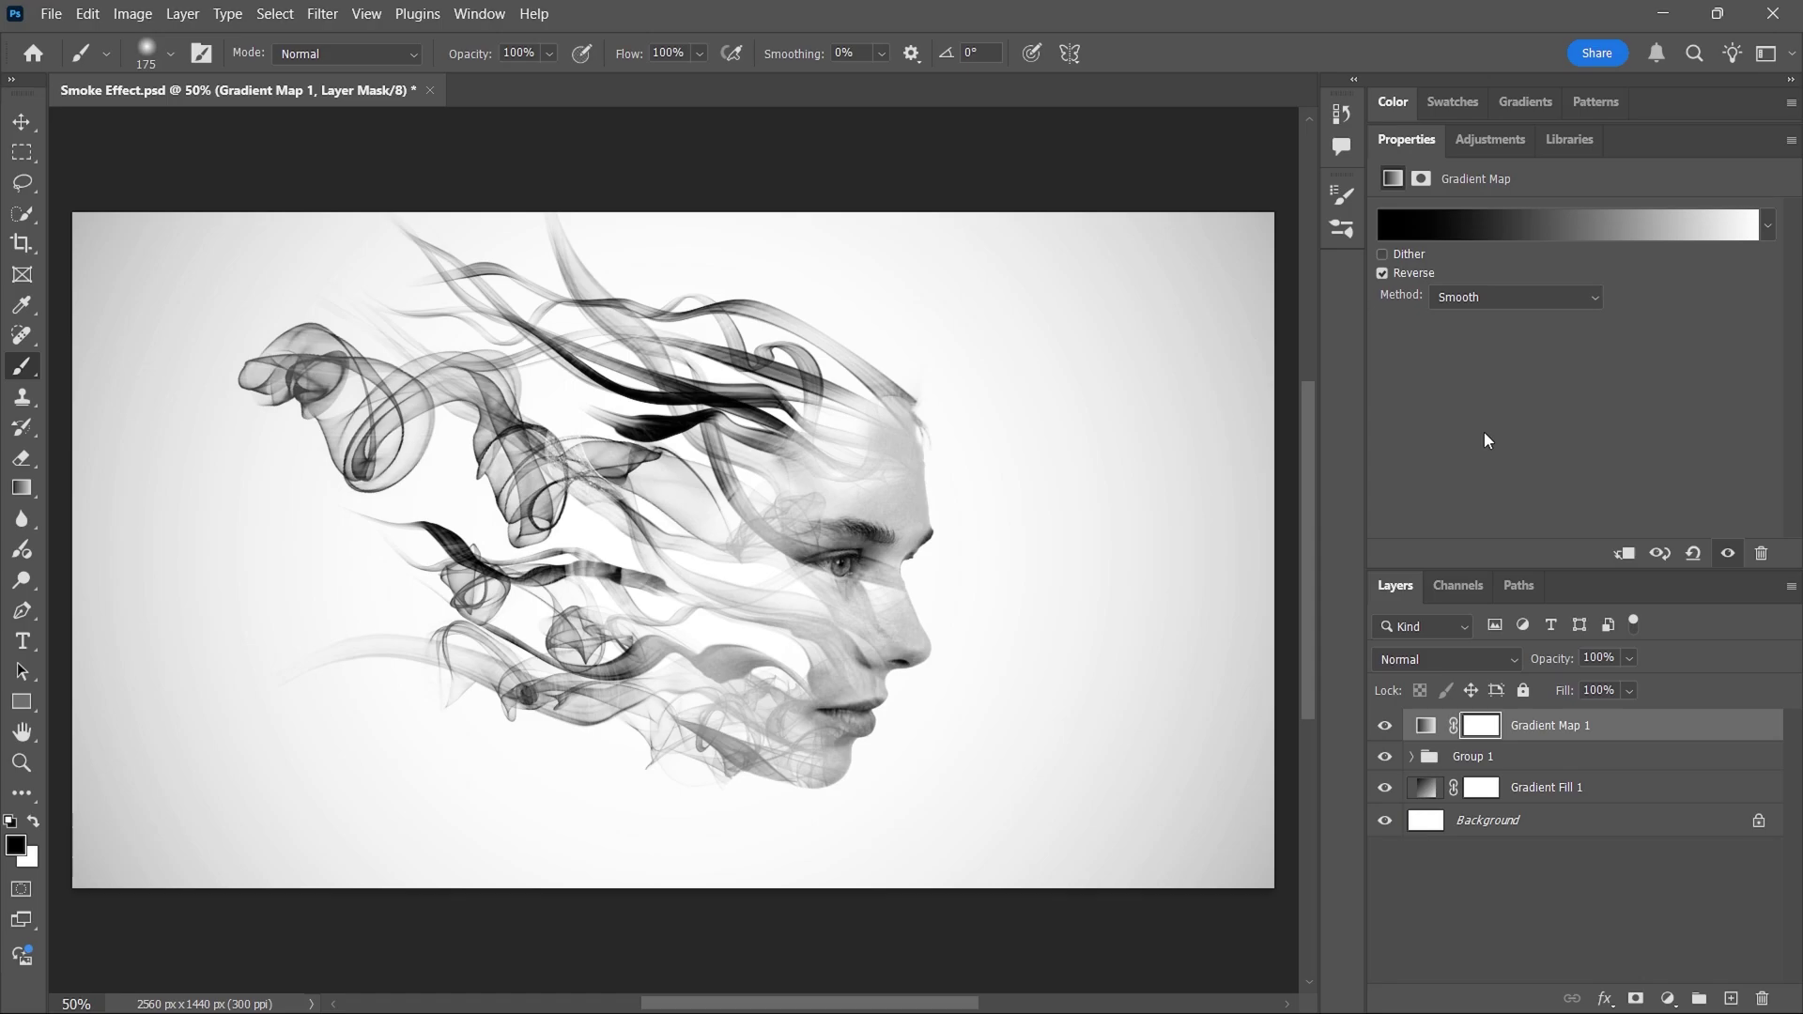
pyautogui.click(1565, 229)
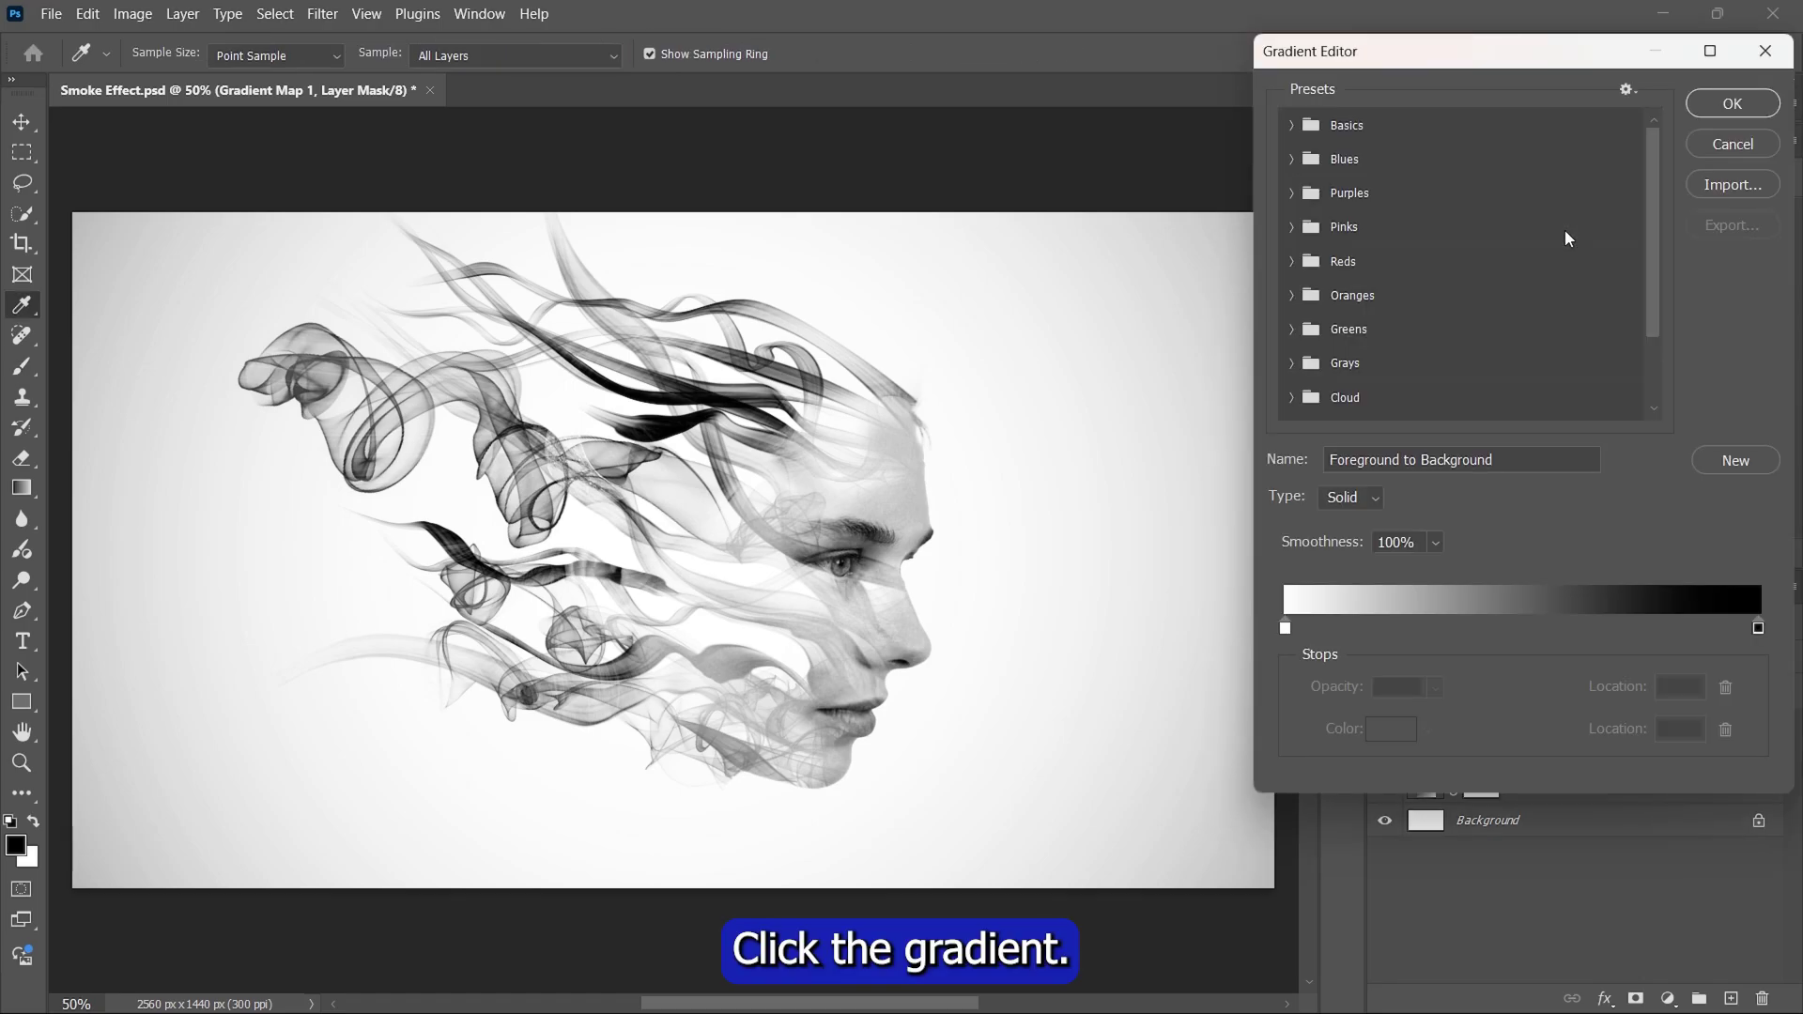
pyautogui.click(1290, 159)
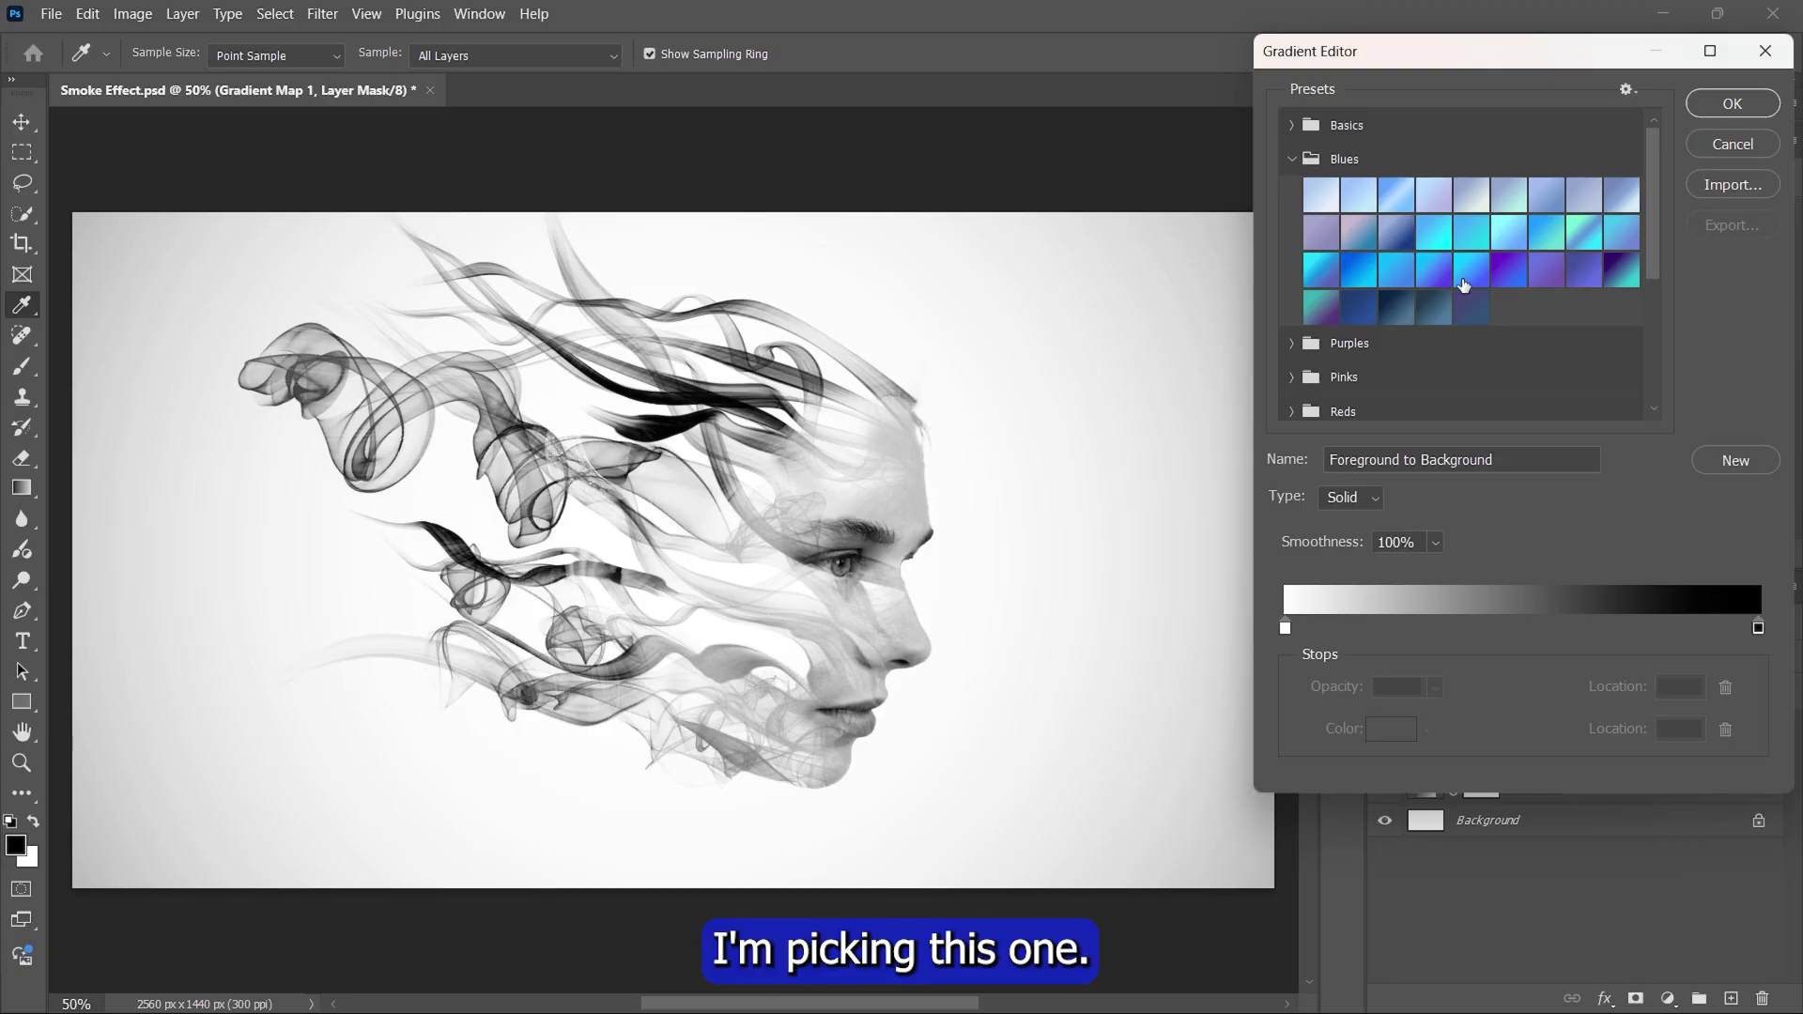
pyautogui.click(1474, 278)
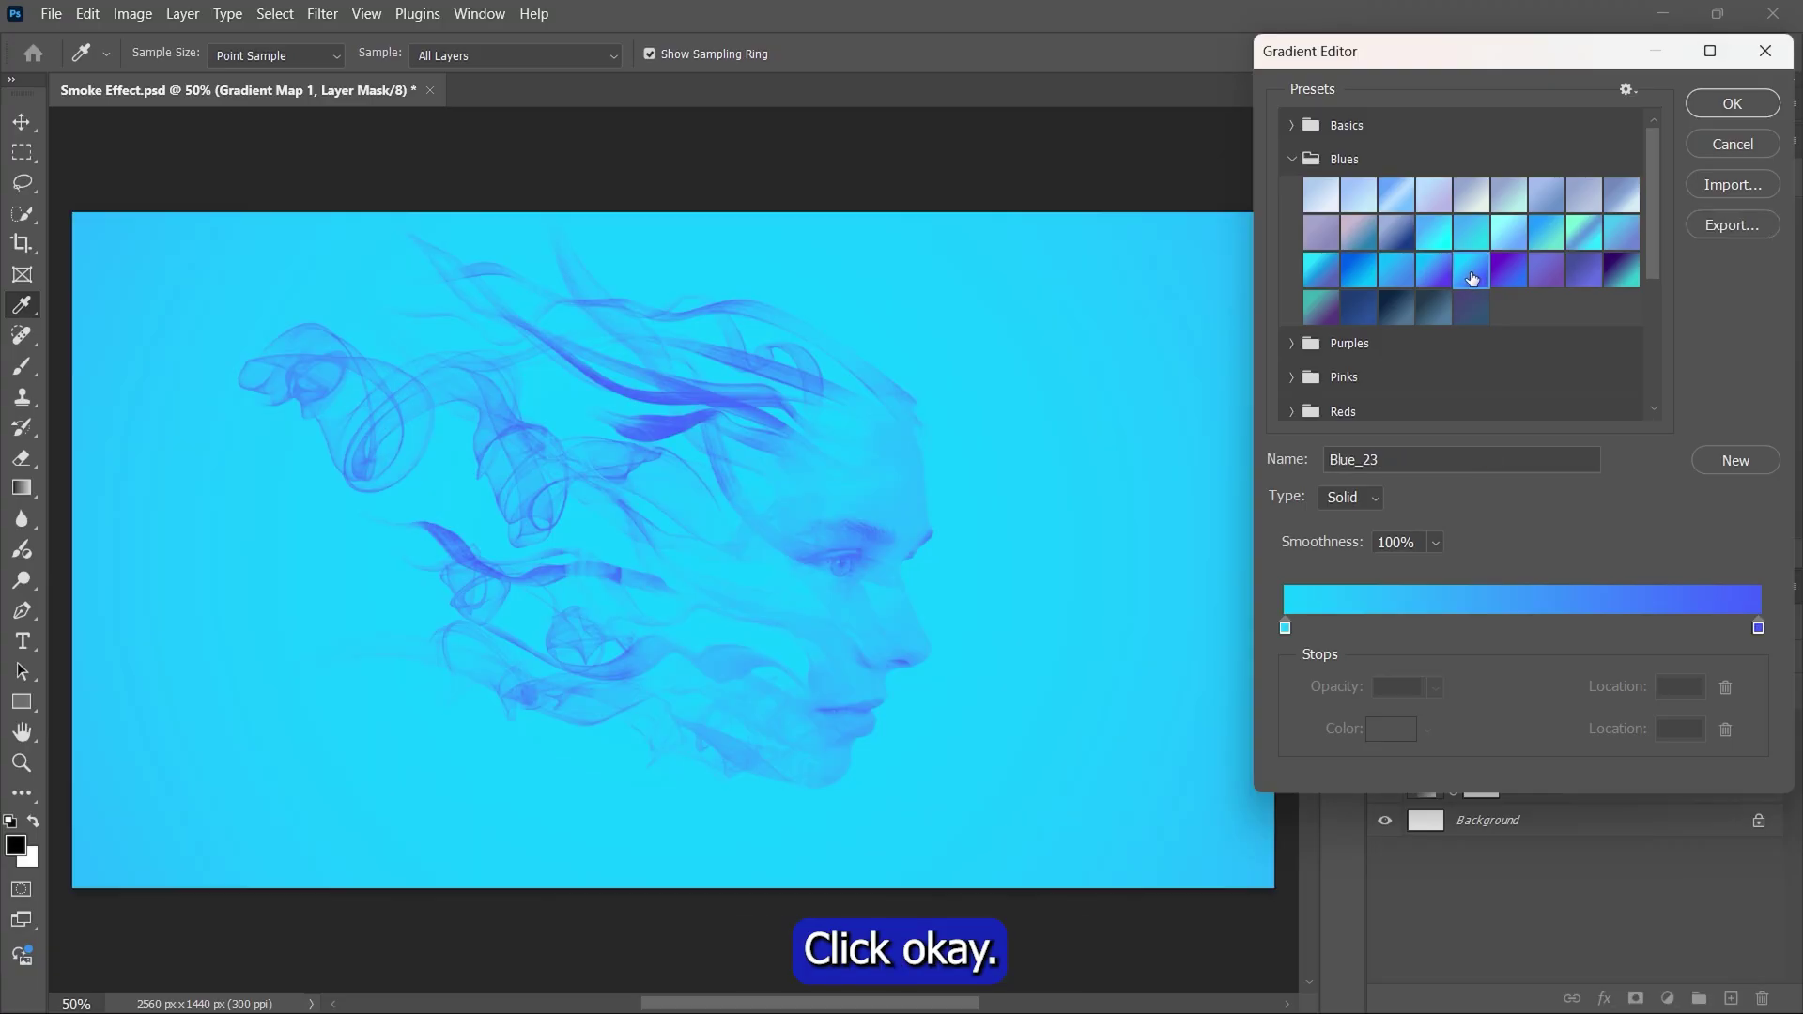
pyautogui.click(1743, 107)
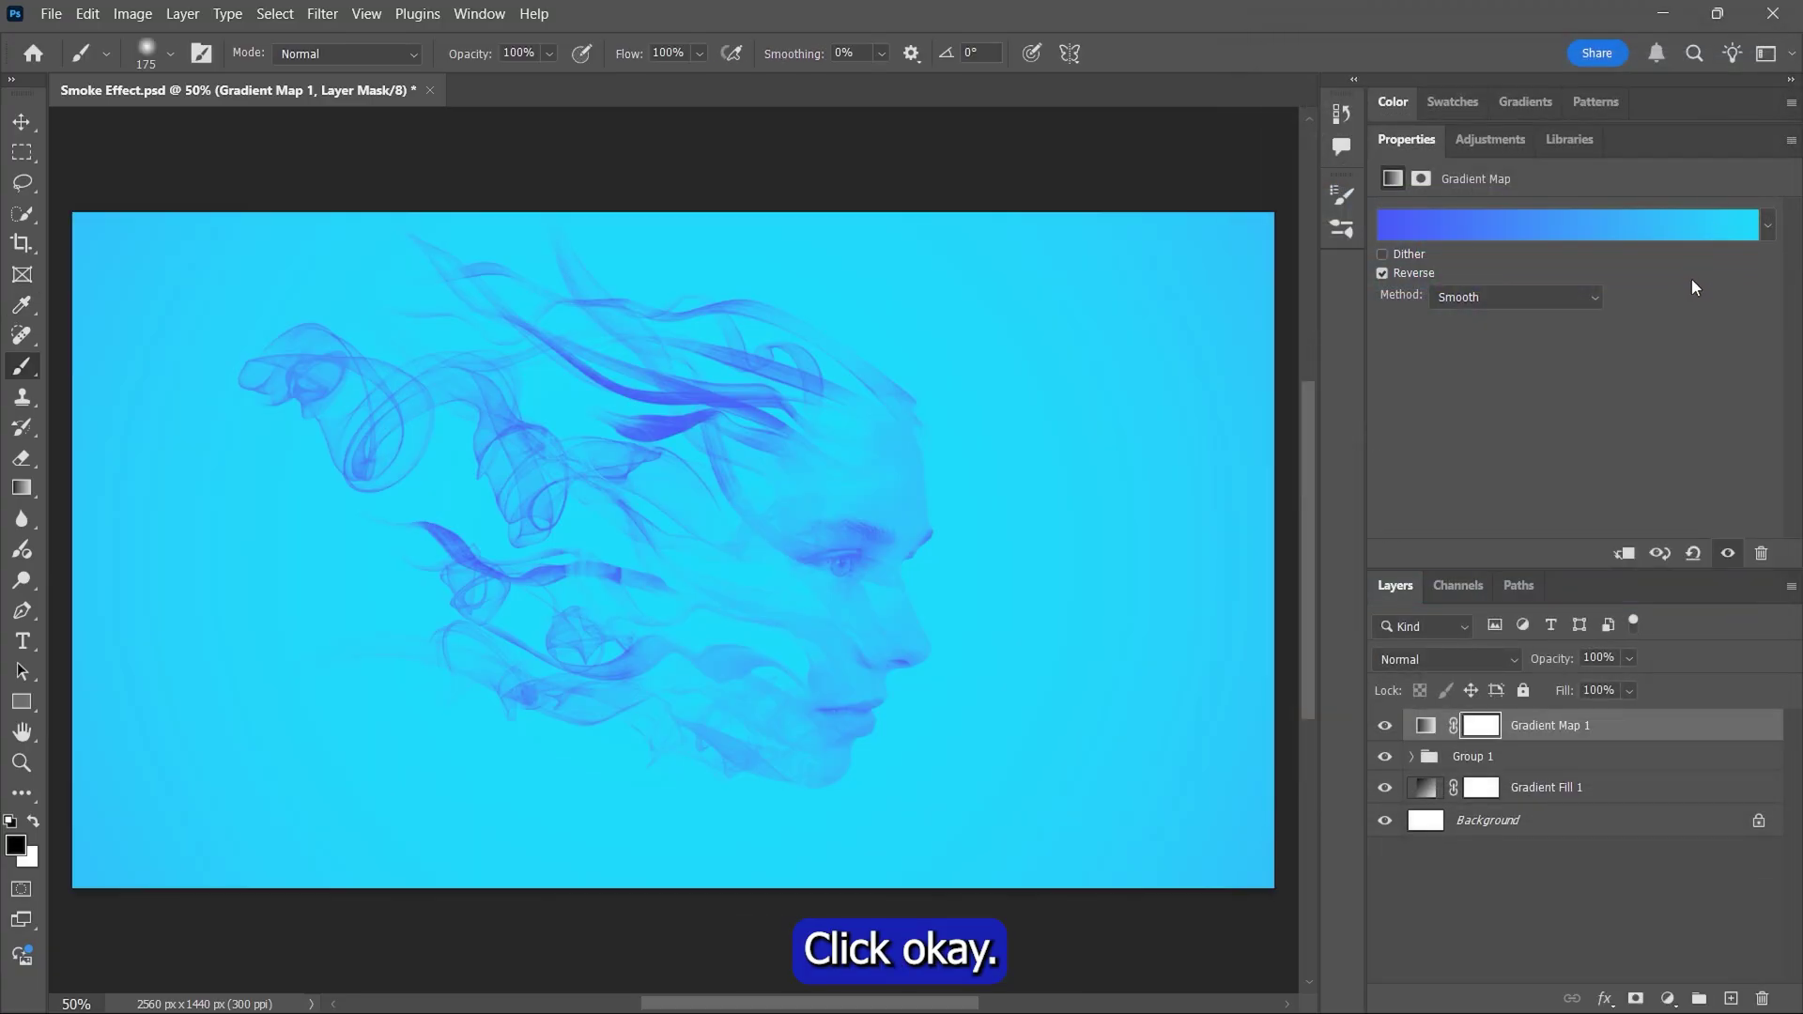
# Step: Set the gradient map's blend mode to Overlay and its opacity to 40%
pyautogui.click(1512, 659)
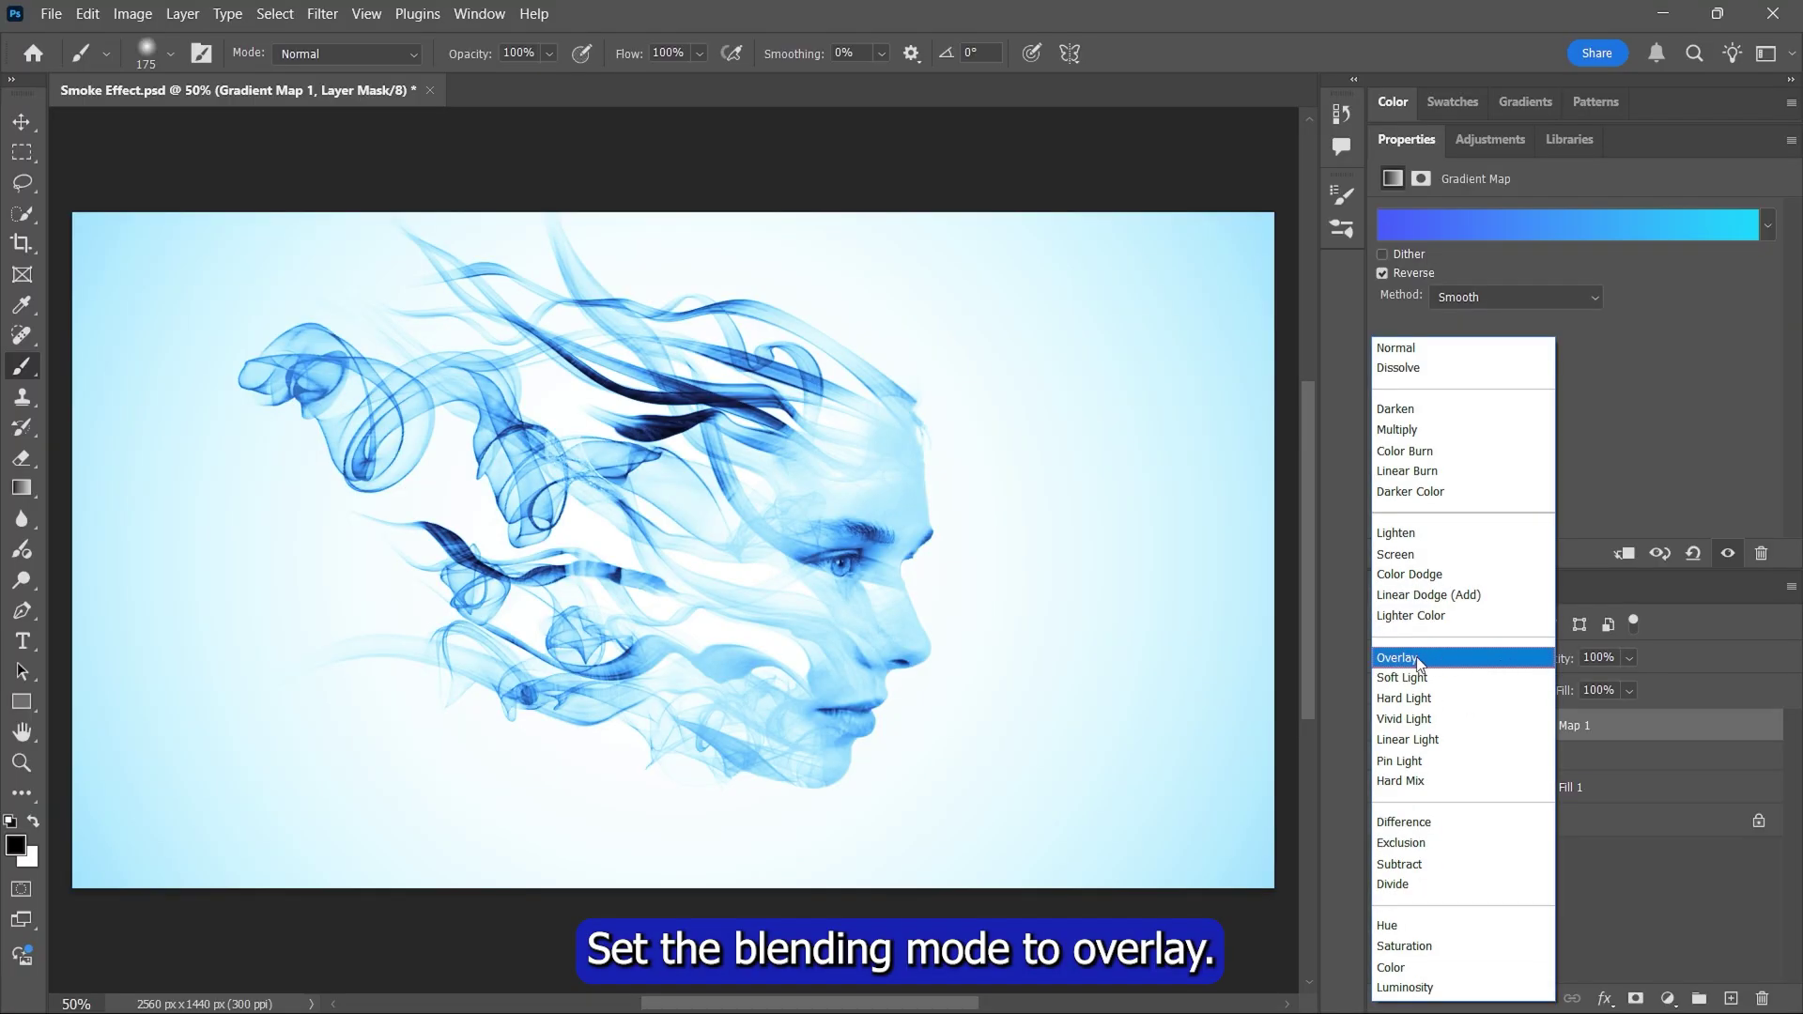
pyautogui.click(1419, 659)
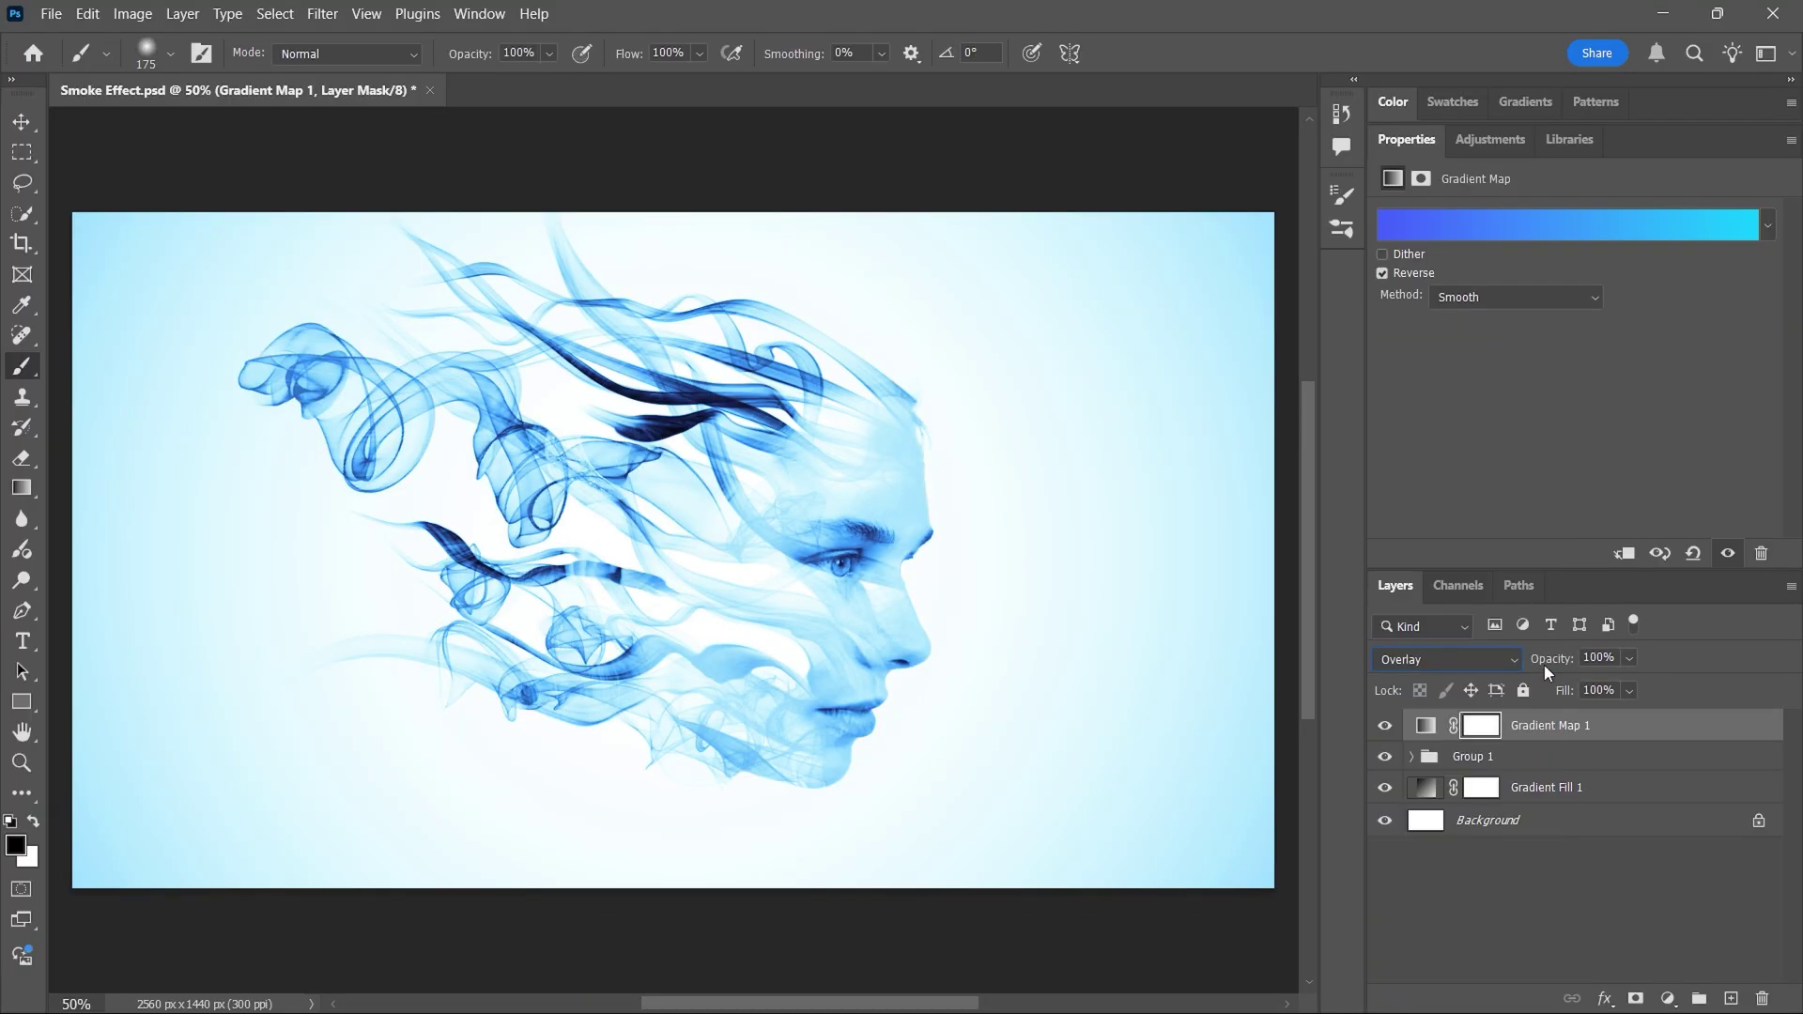
pyautogui.click(1630, 658)
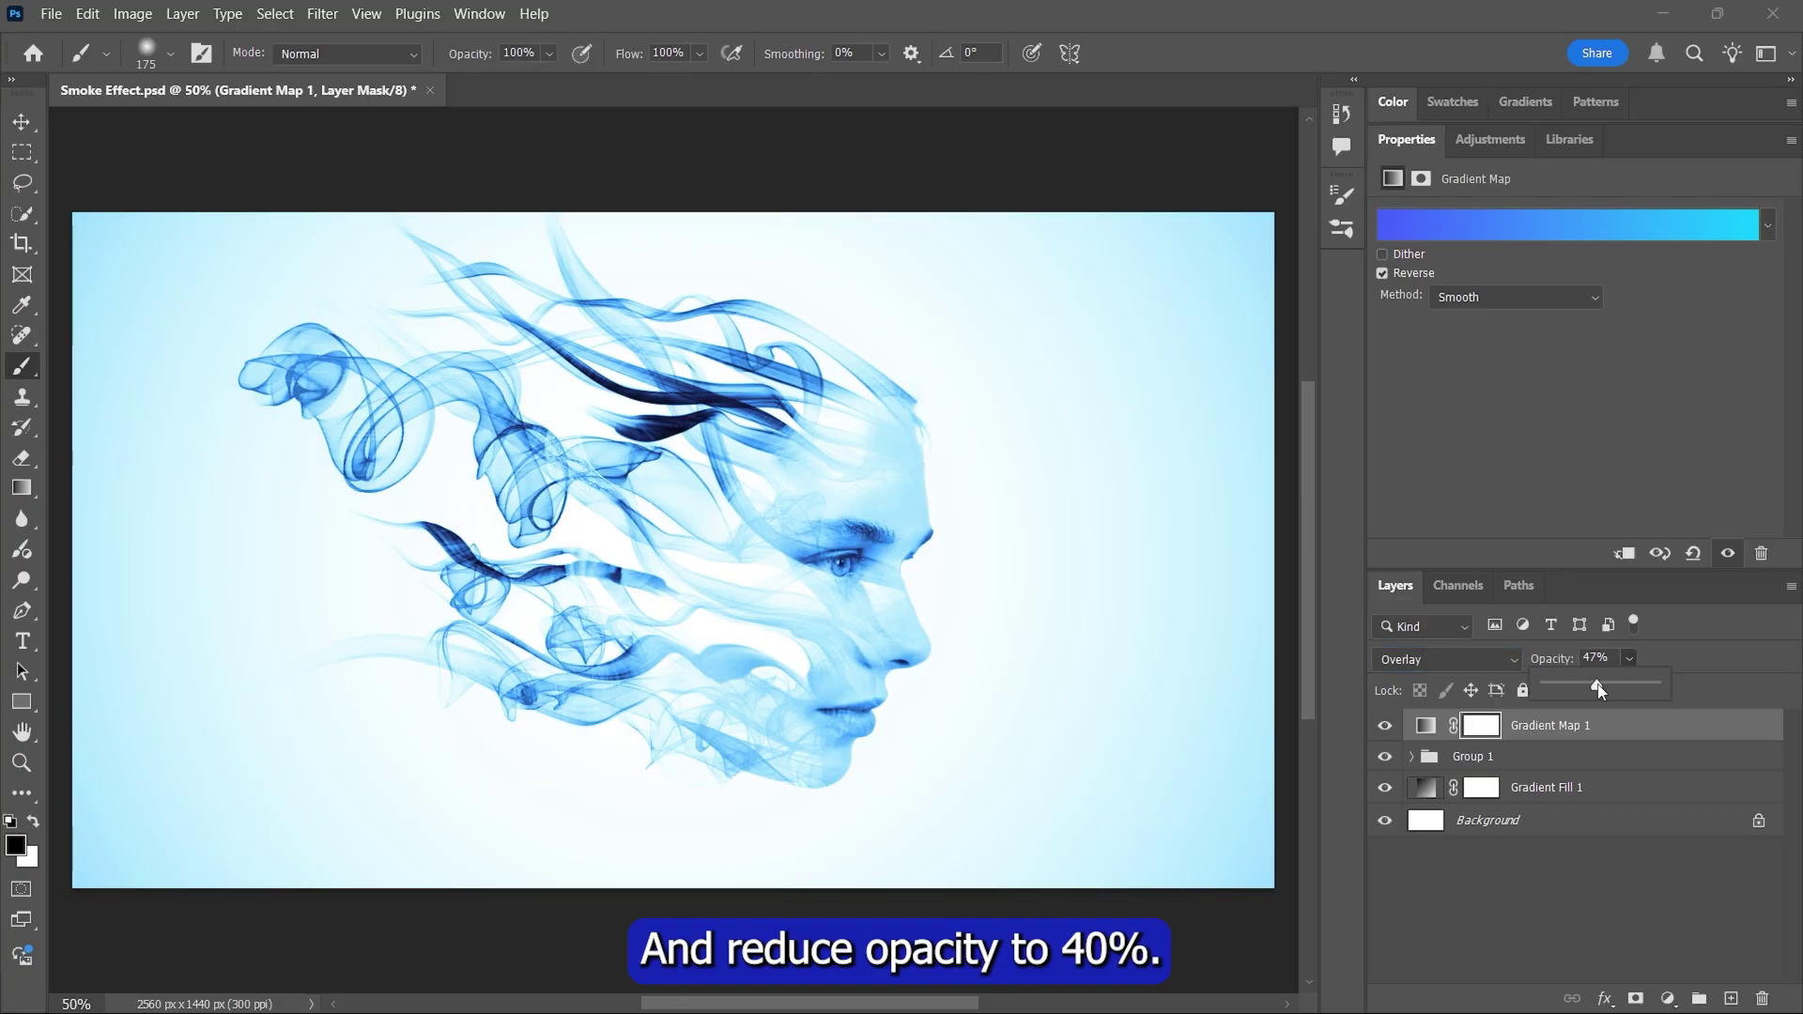
pyautogui.moveTo(1598, 690); pyautogui.dragTo(1589, 690)
pyautogui.click(1617, 658)
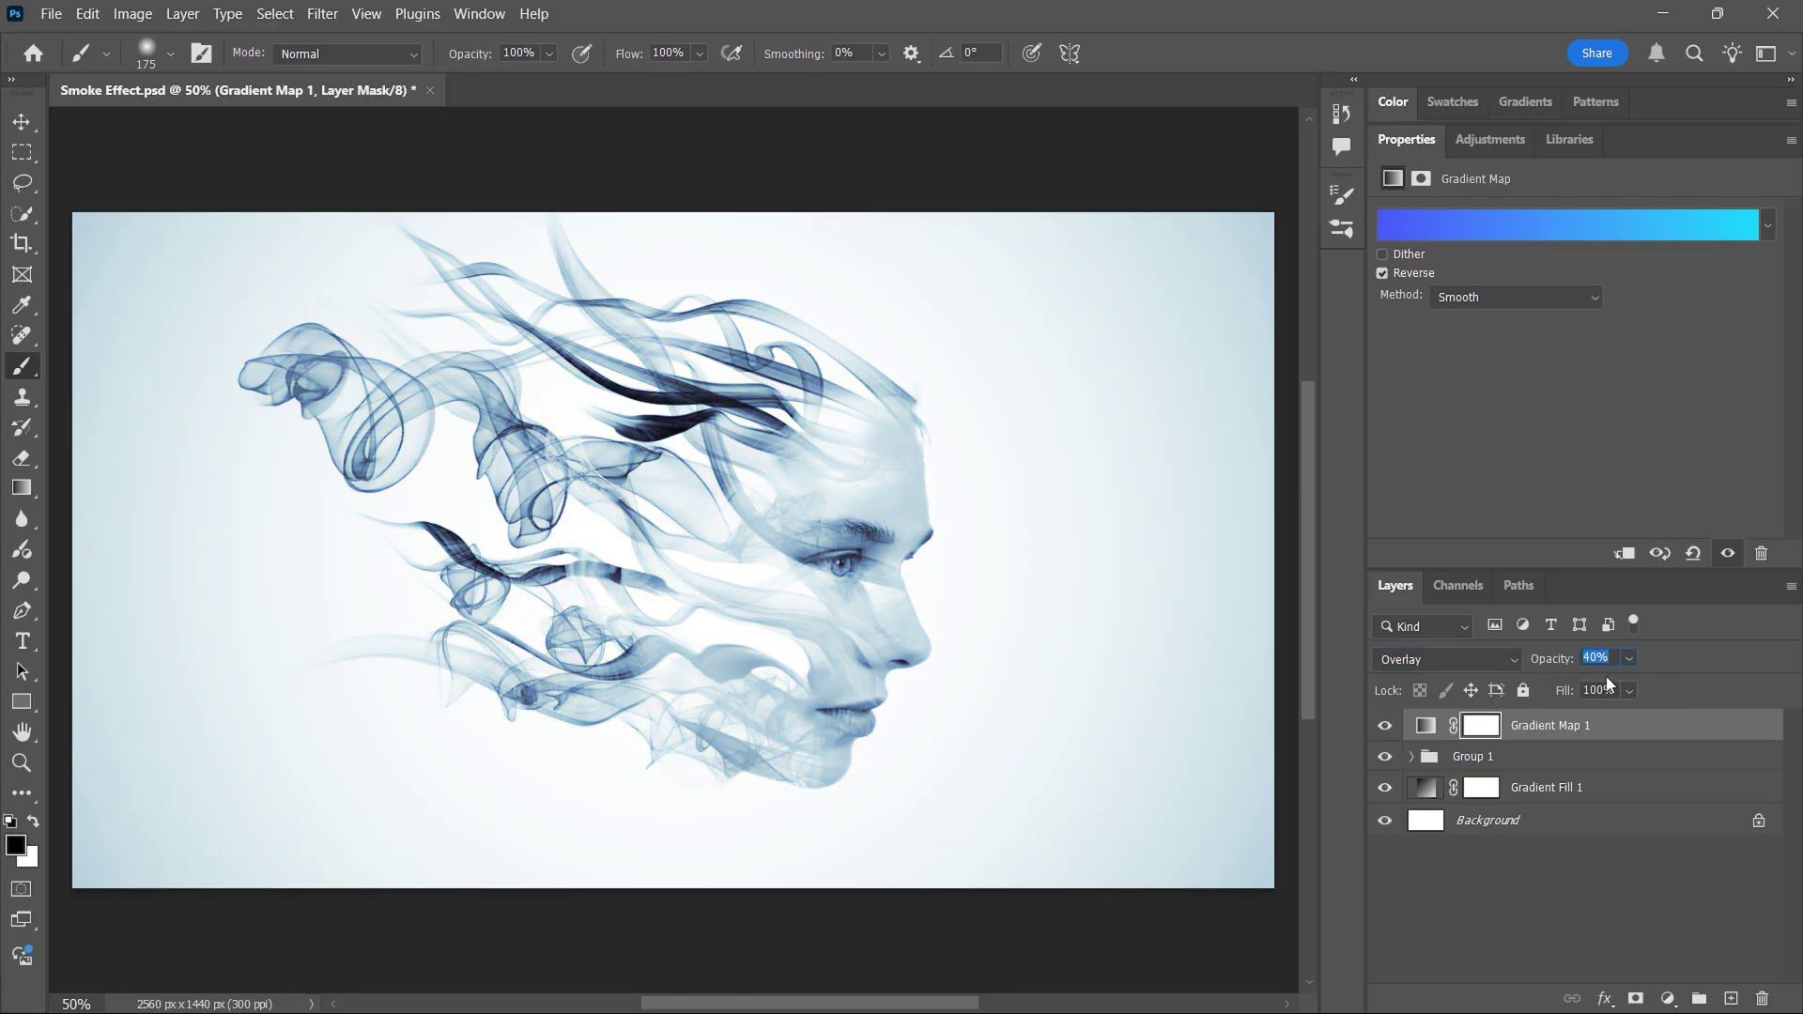
# Step: Add a Curves 1 layer and drag the upper and shadow points of the RGB curve down for deeper contrast
pyautogui.click(1667, 998)
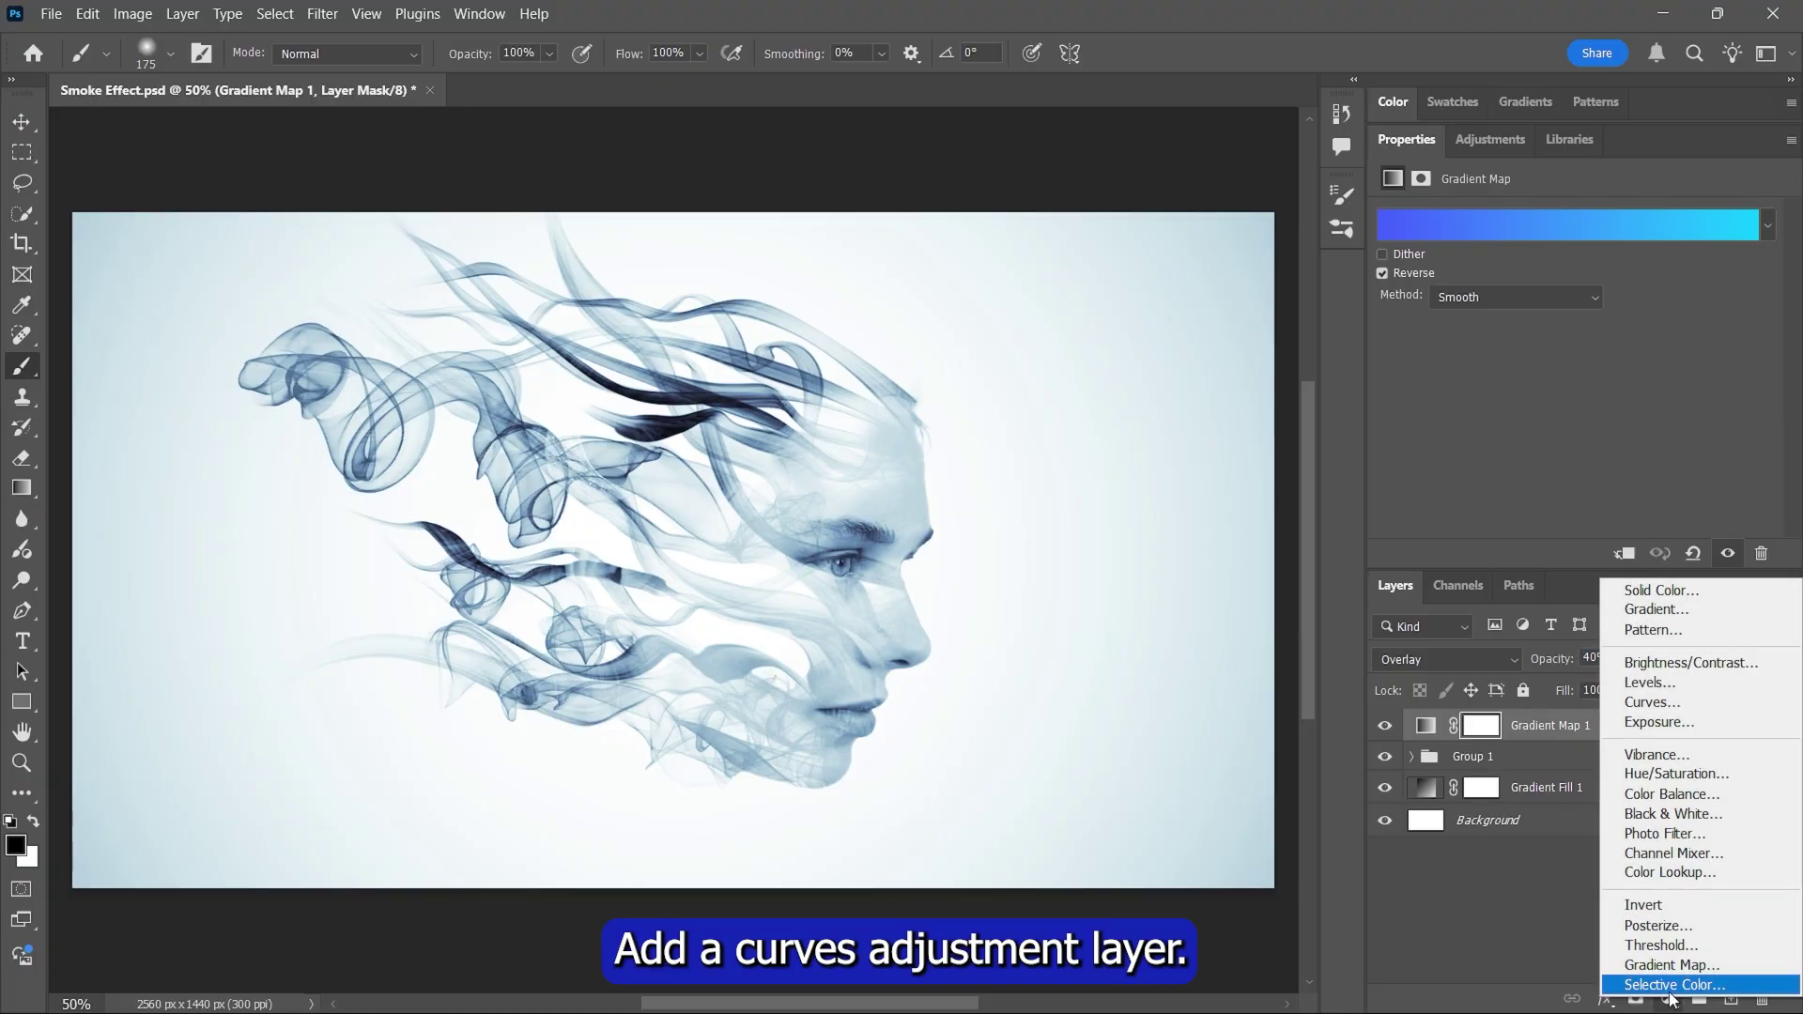
pyautogui.click(1650, 703)
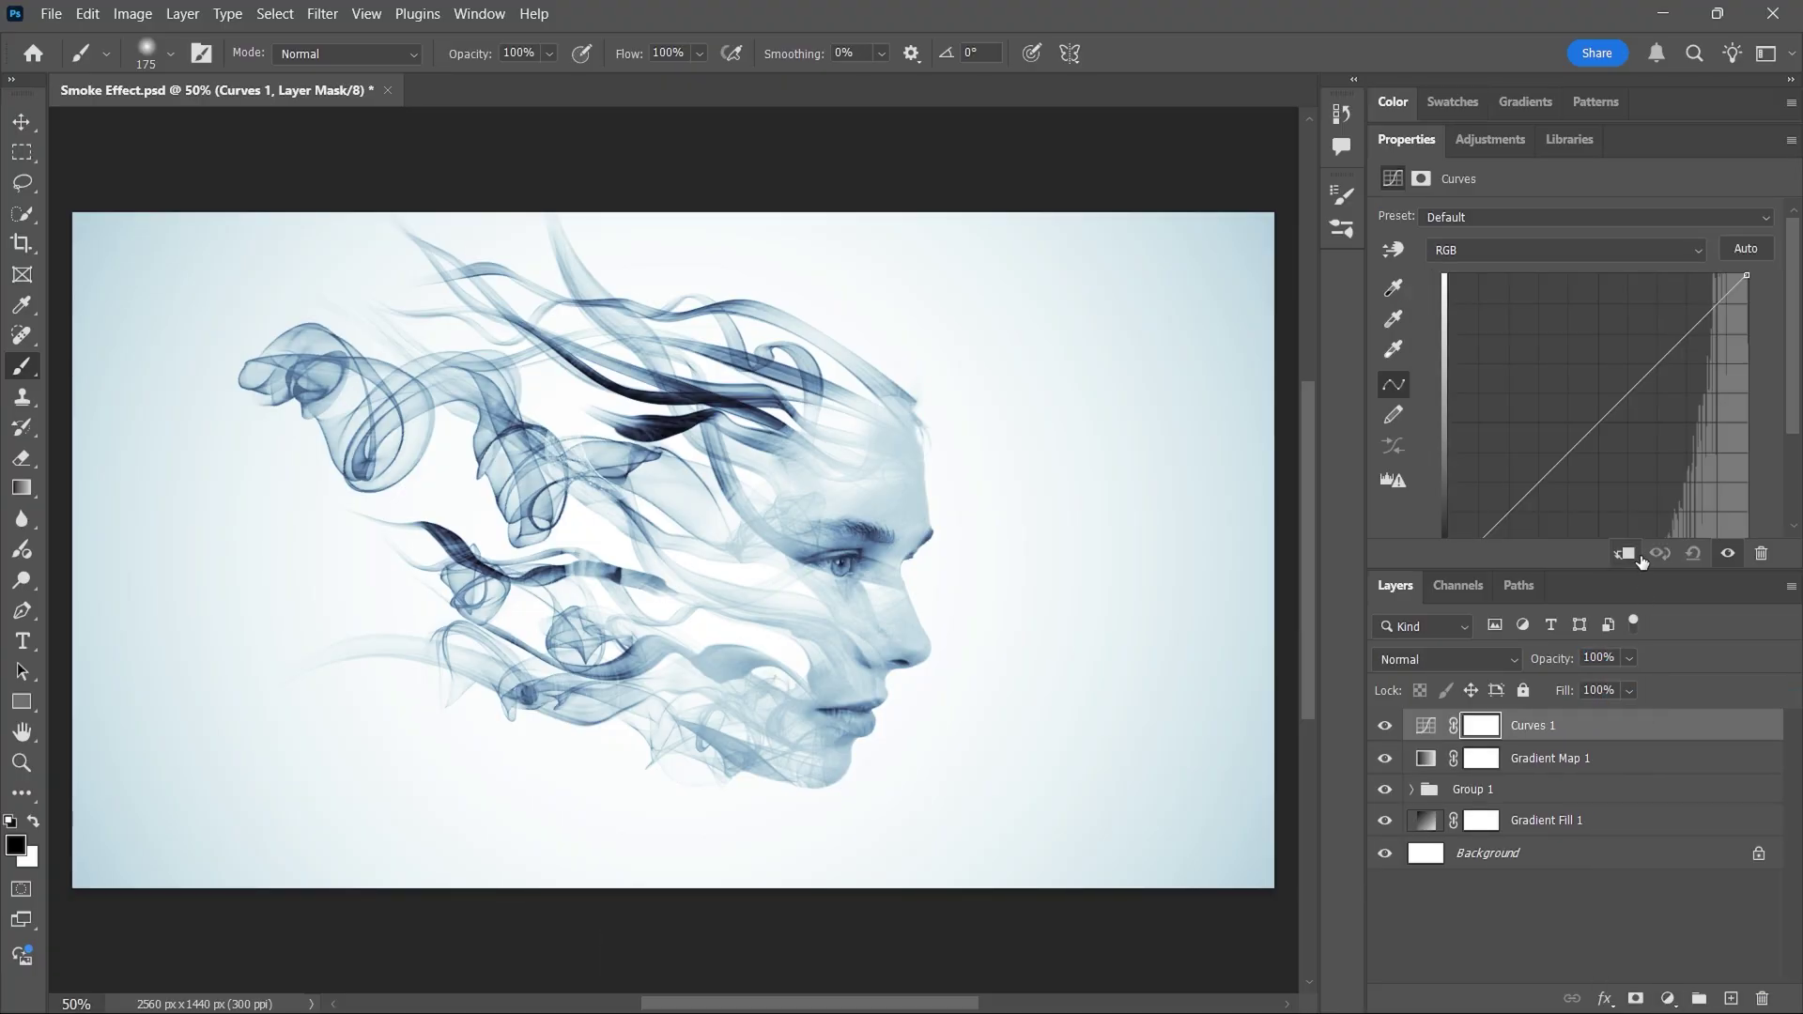
pyautogui.moveTo(1703, 314); pyautogui.dragTo(1687, 366)
pyautogui.moveTo(1600, 447); pyautogui.dragTo(1560, 510)
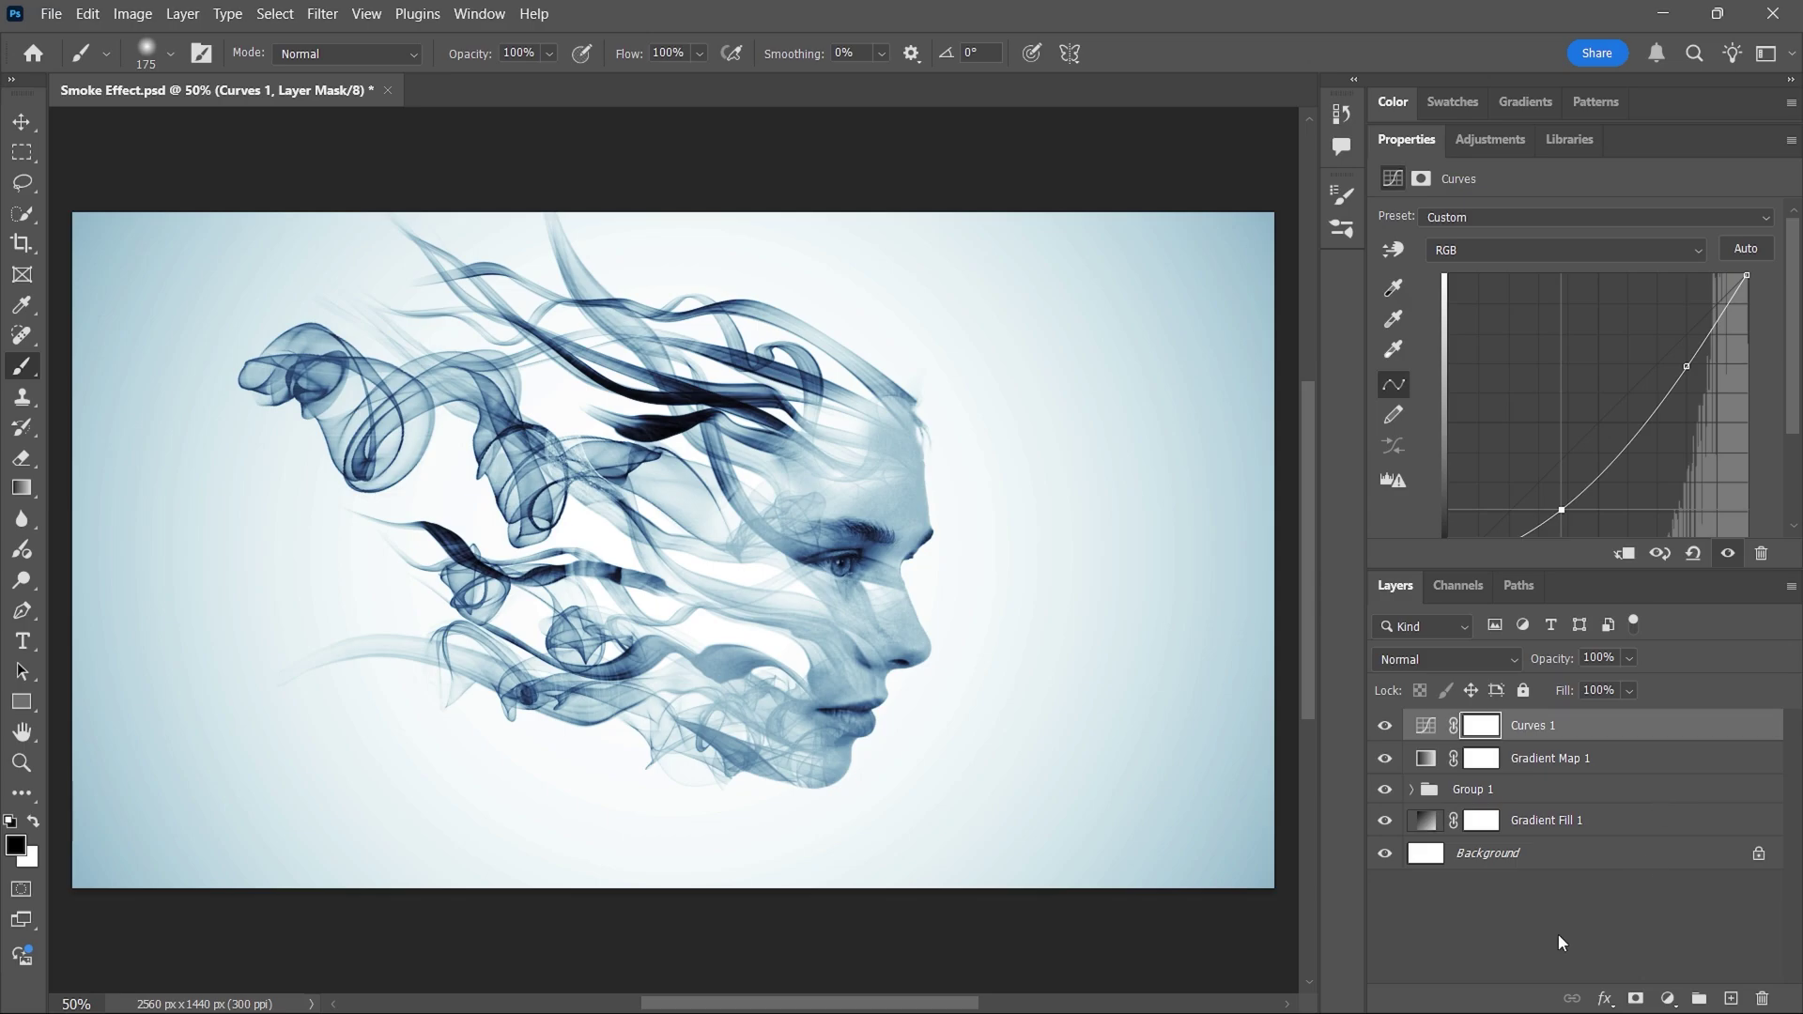